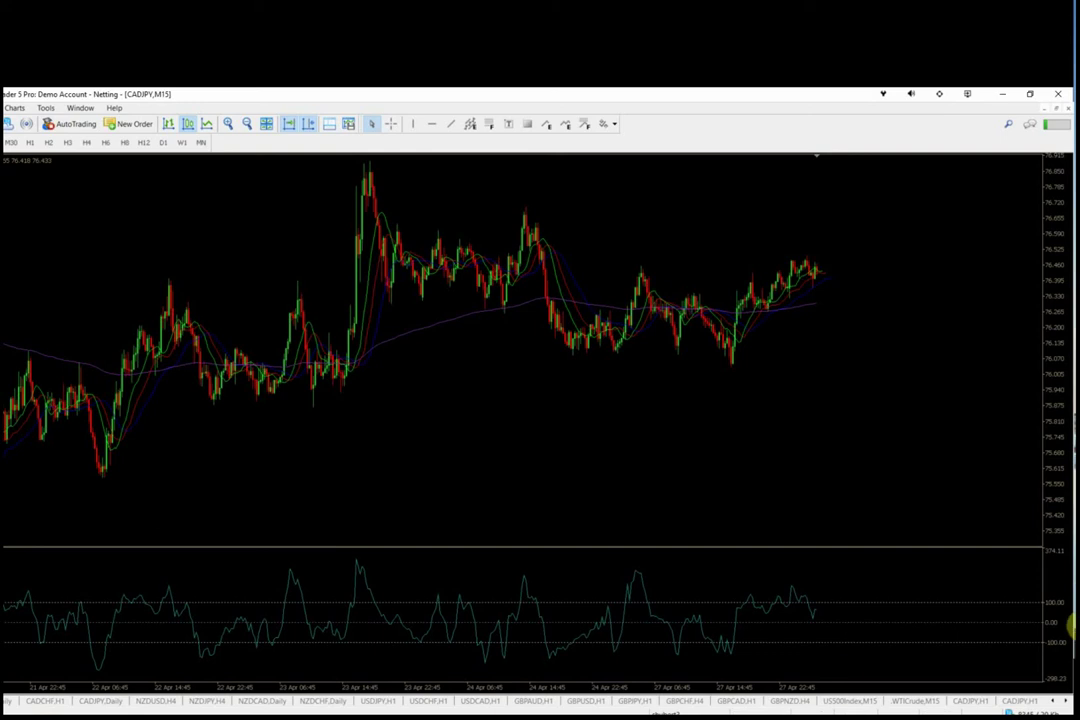
- View the two CADJPY H1 charts in turn and return to the one with the vertical line
click(968, 702)
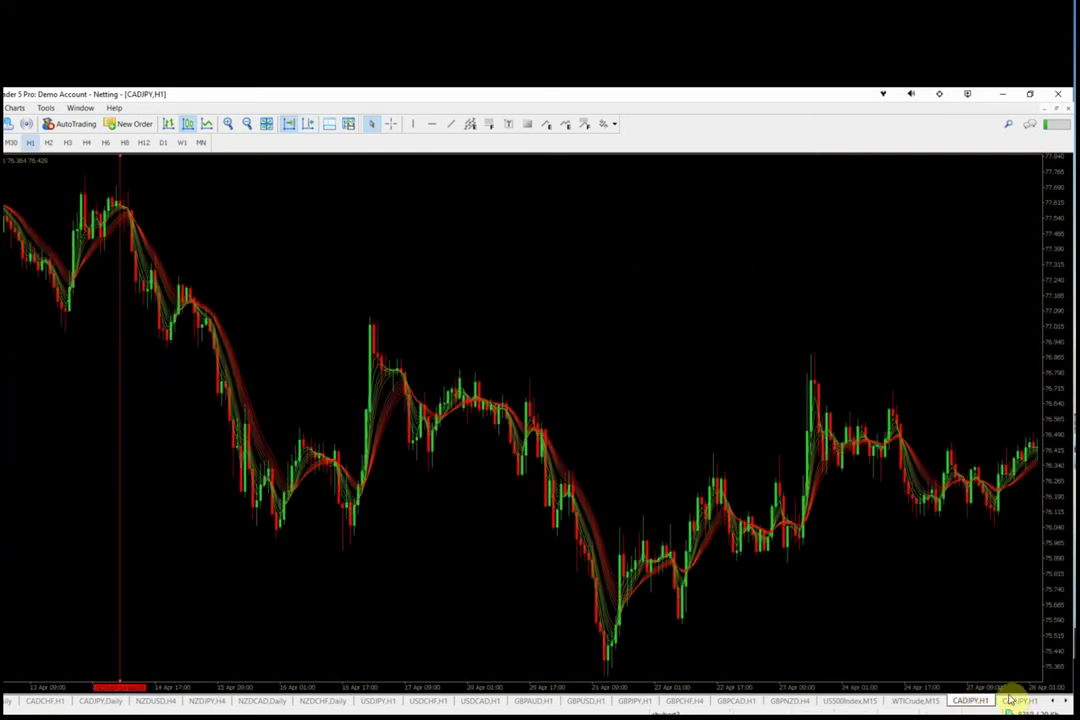
click(1015, 702)
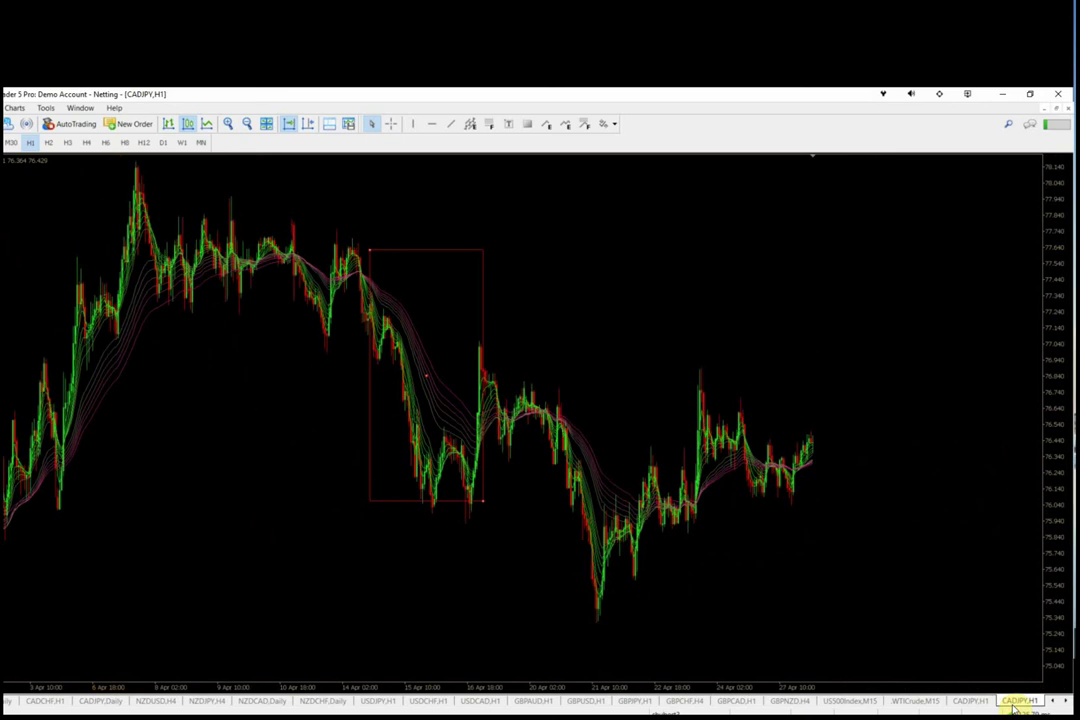
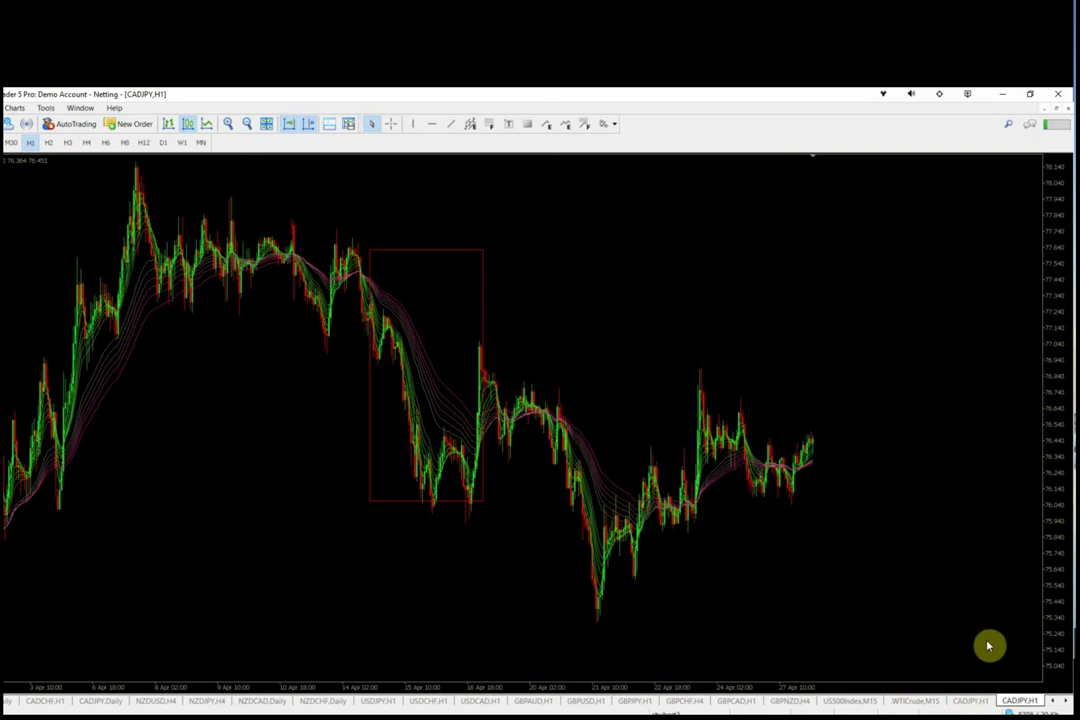
click(970, 703)
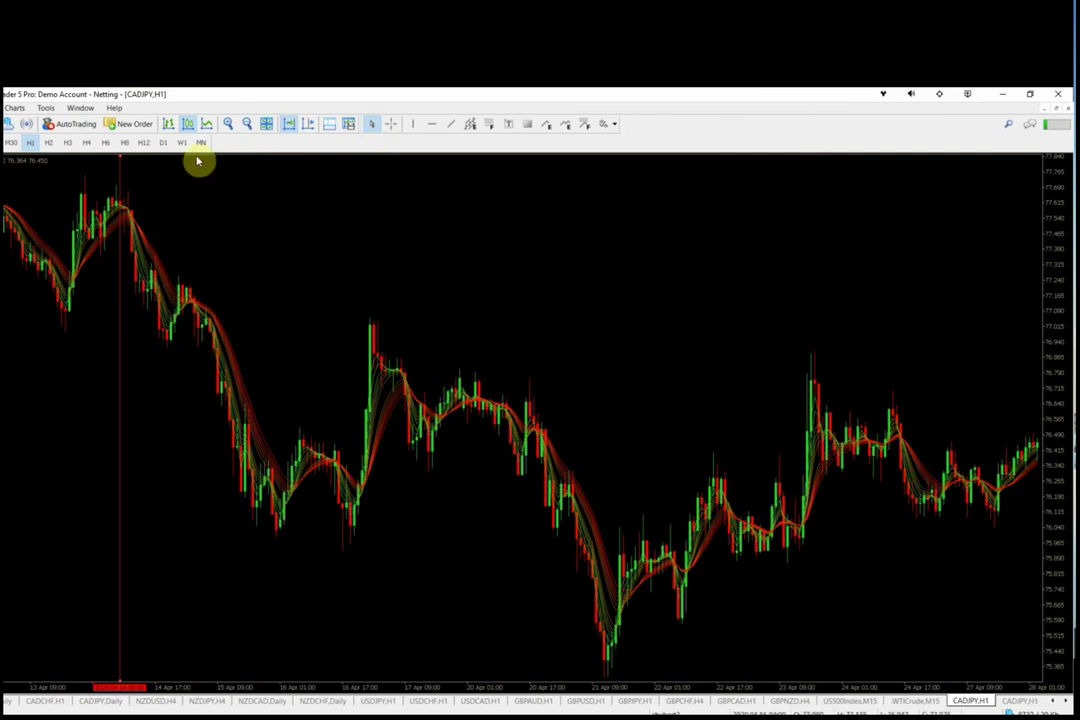
- Turn off auto scroll and draw a rectangle around the 14–16 April decline, from about 77.25 down to 75.97
click(310, 125)
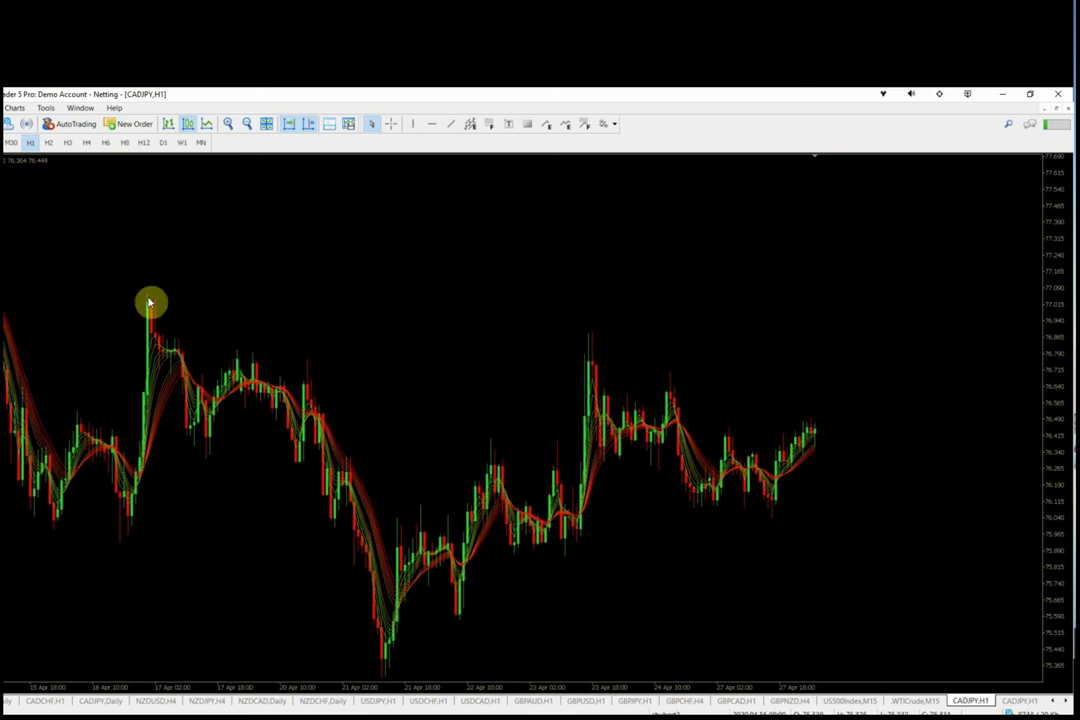
click(307, 125)
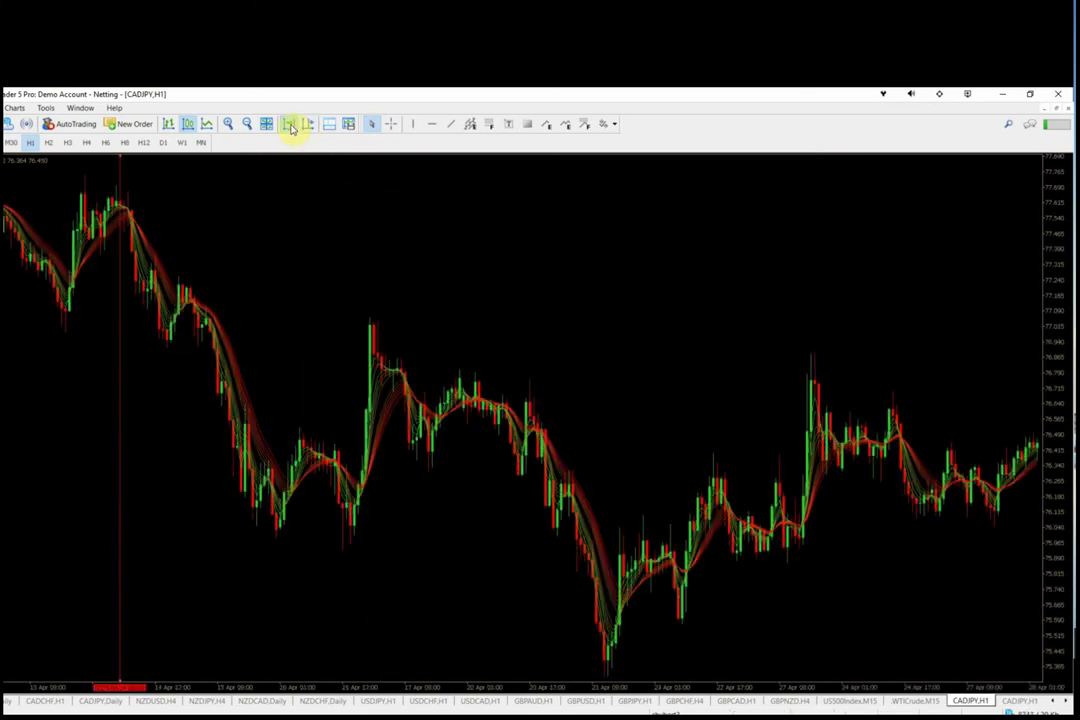
click(290, 127)
scroll(272, 222, up, 5)
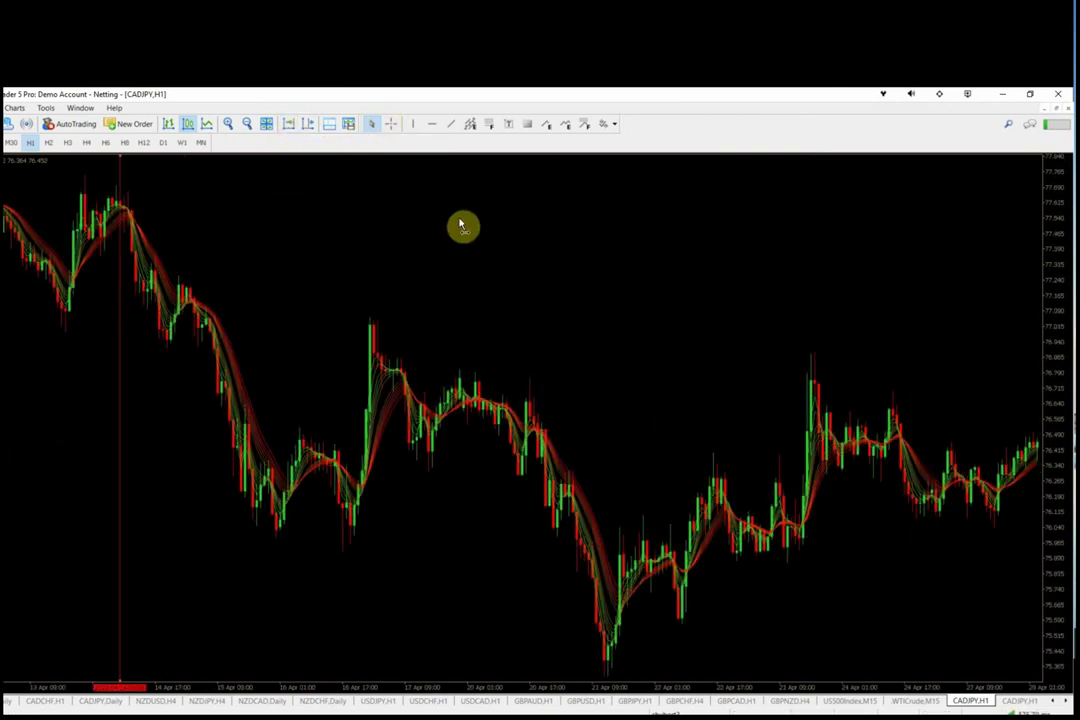
scroll(462, 226, up, 5)
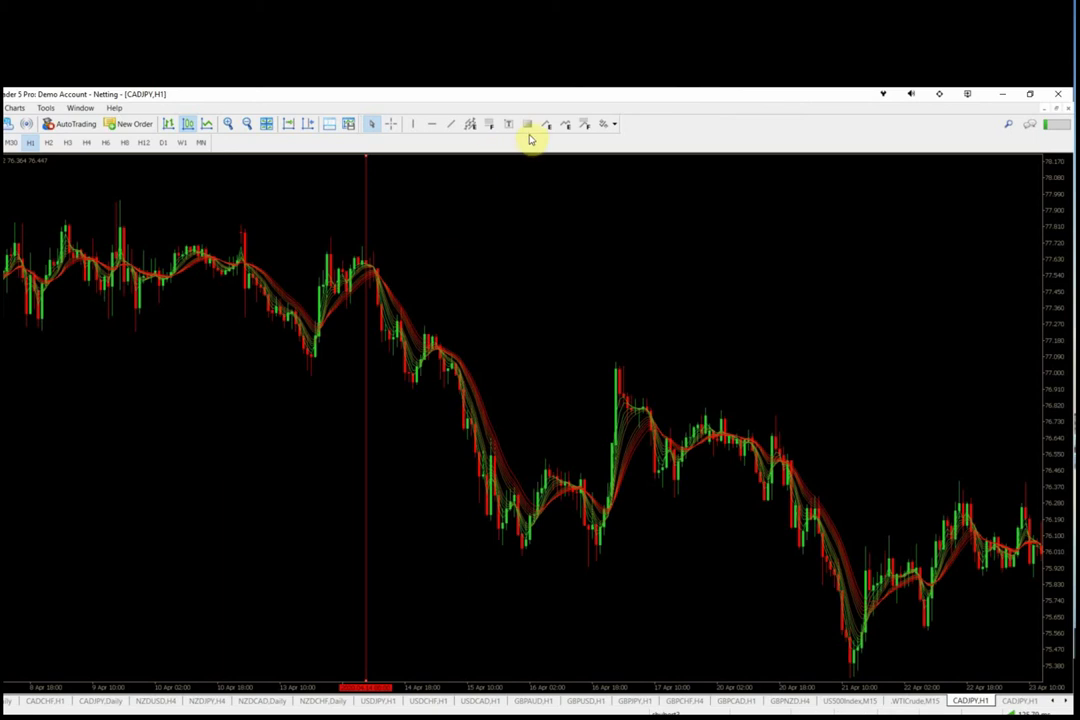
click(528, 125)
drag(430, 327, 566, 561)
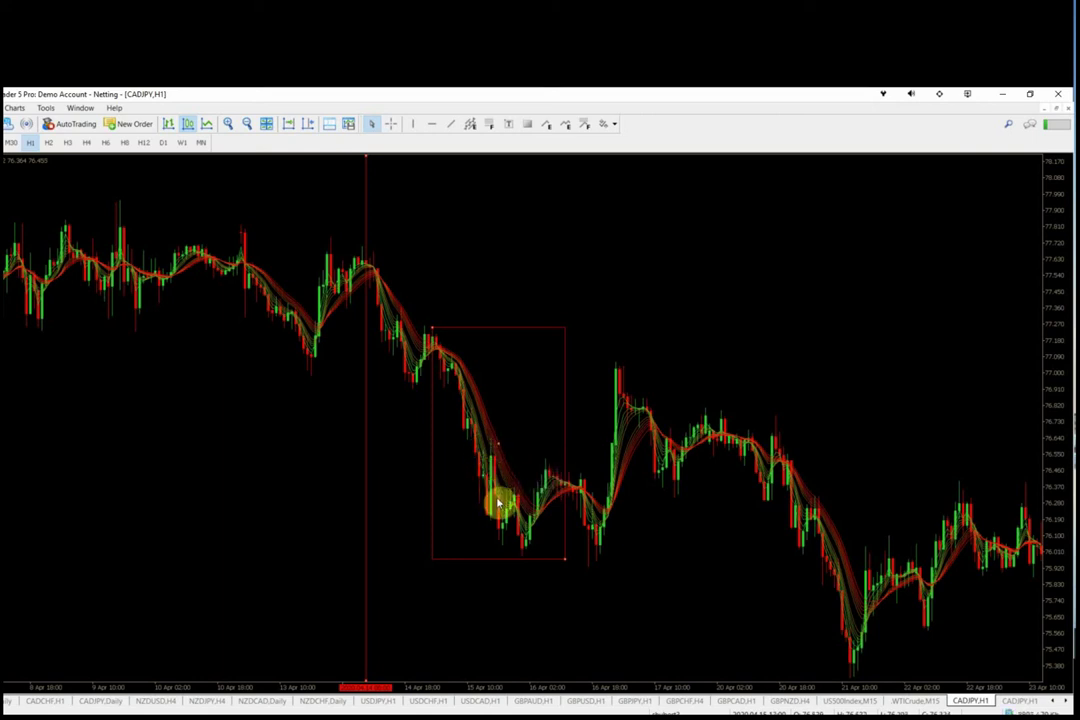
- Compare the marked decline on both CADJPY H1 charts and open the indicator list of the more zoomed-out chart
click(1018, 702)
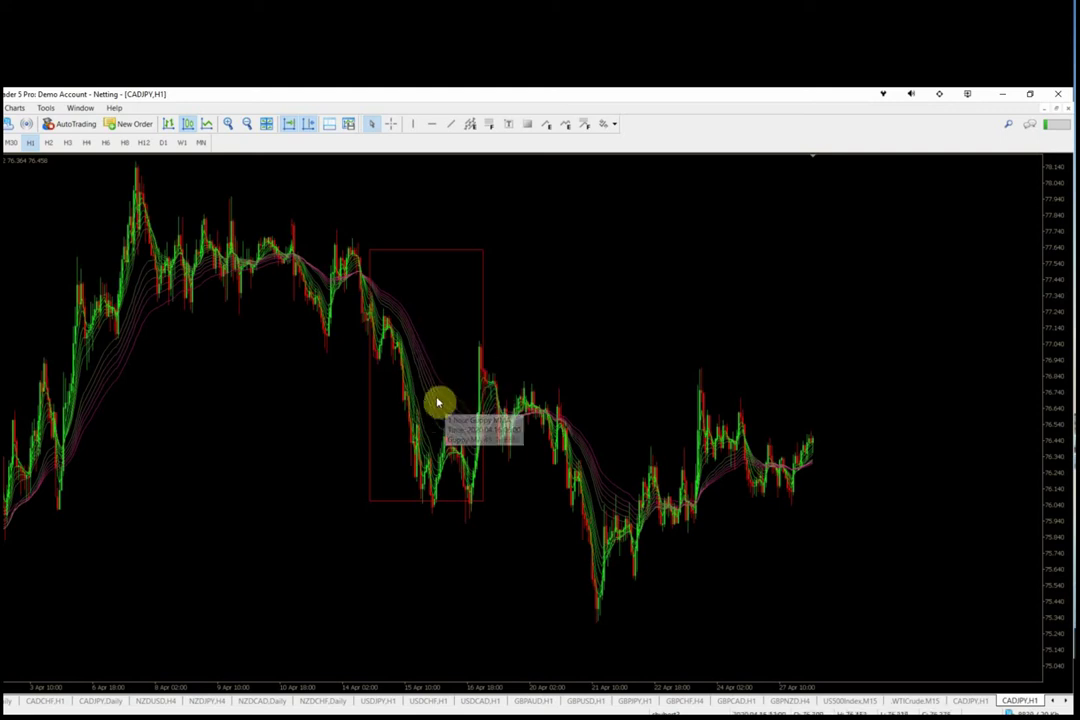
click(962, 702)
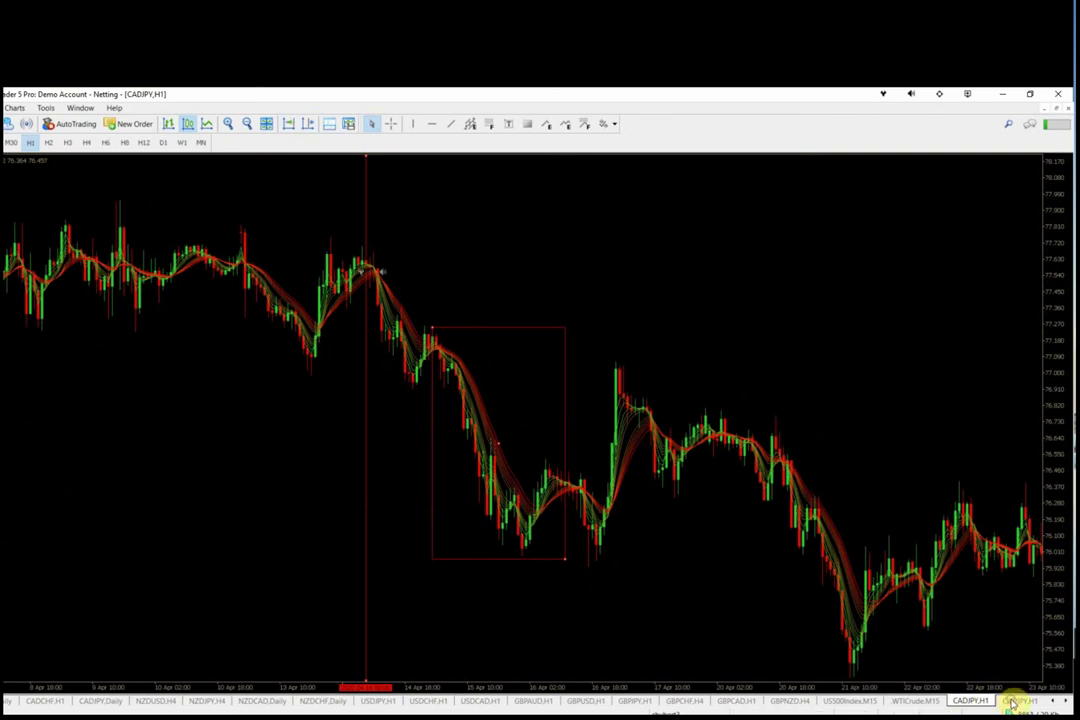
click(1015, 702)
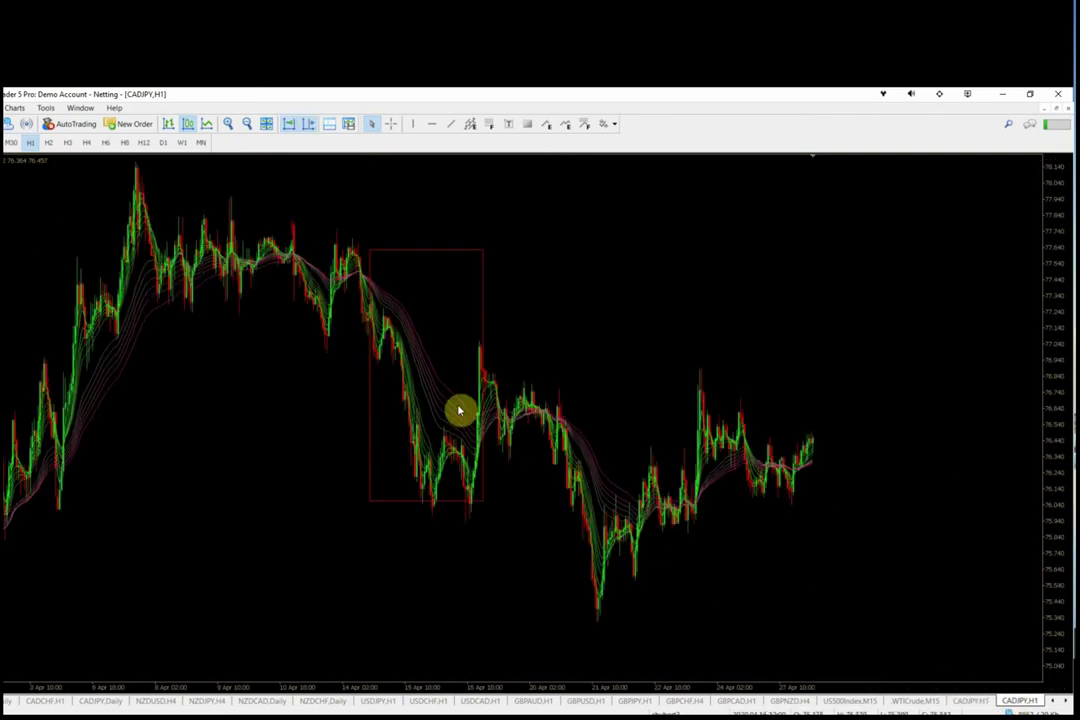
right_click(289, 410)
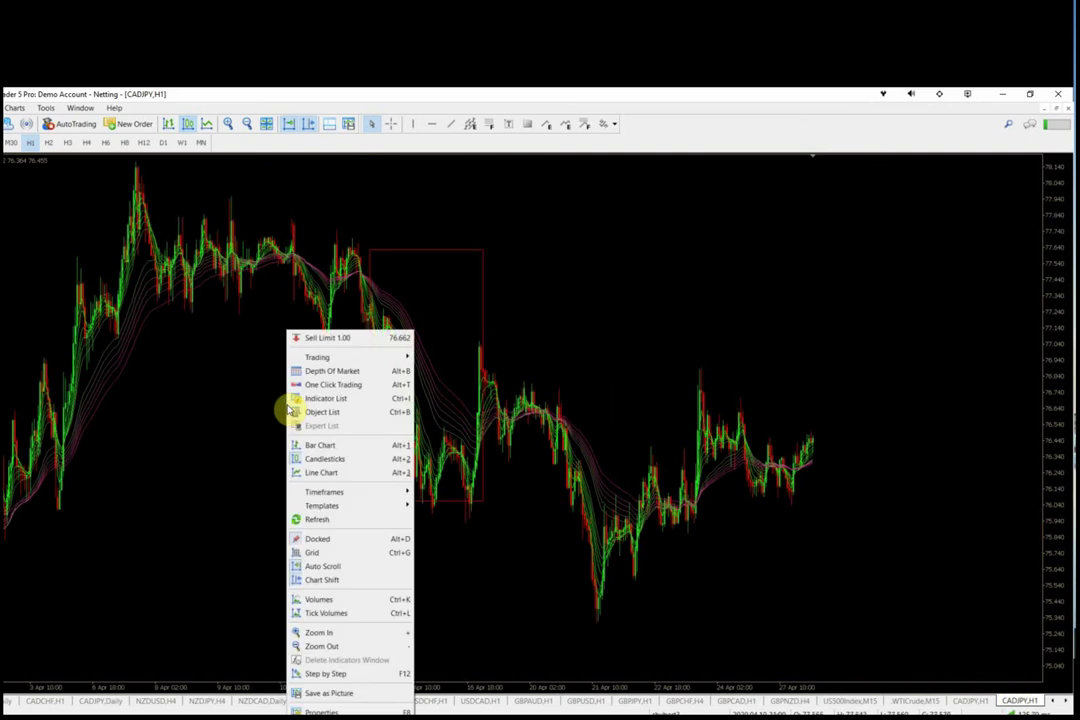
click(305, 399)
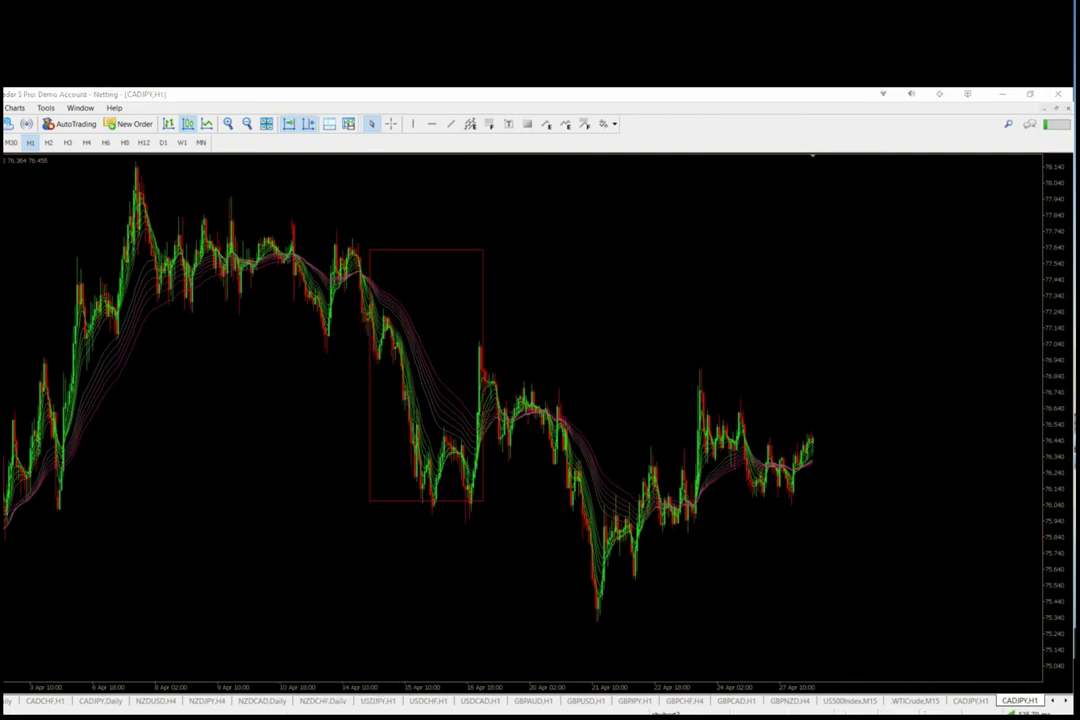
- Open the indicator list of the CADJPY H1 chart with the vertical line
click(958, 705)
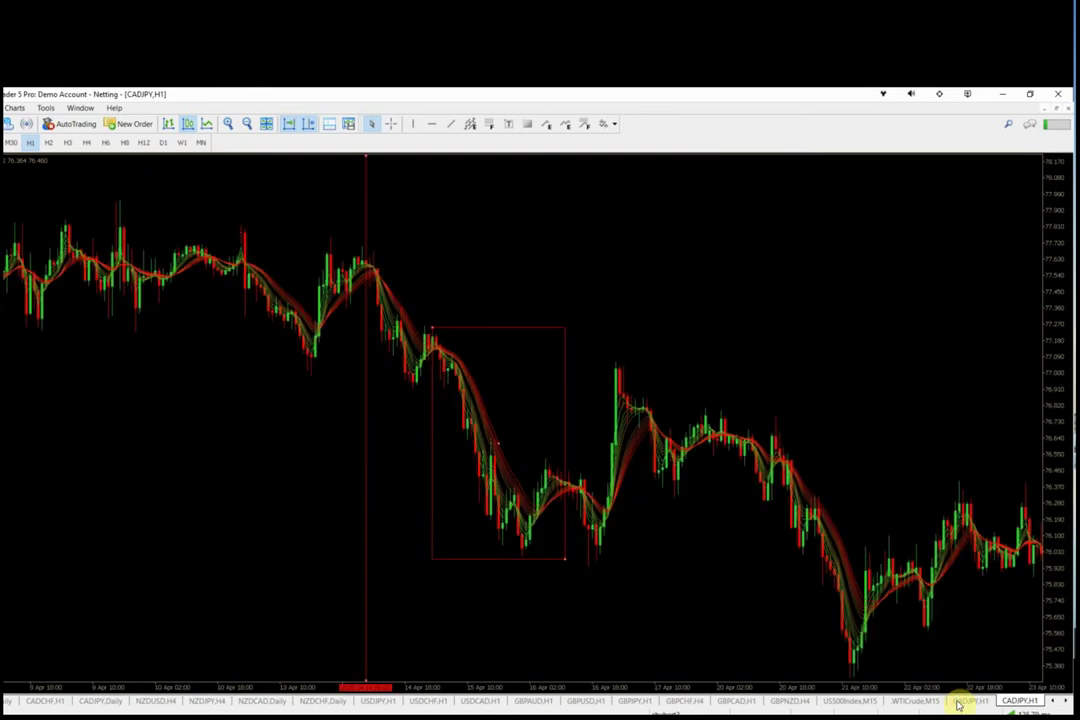
right_click(301, 505)
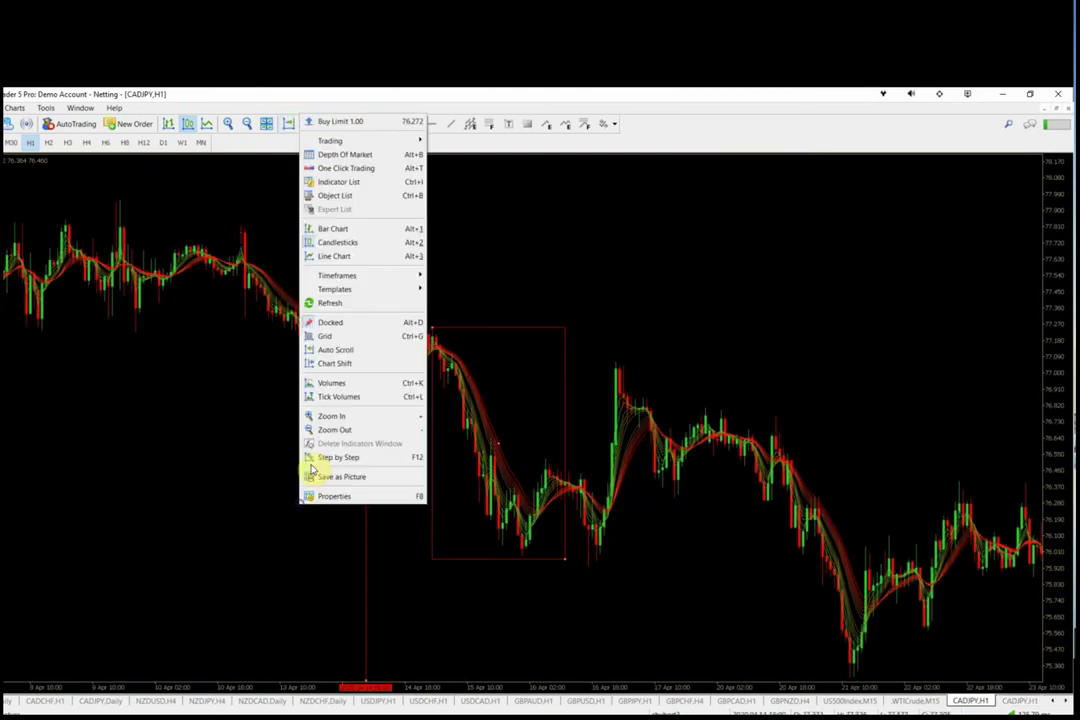
click(358, 182)
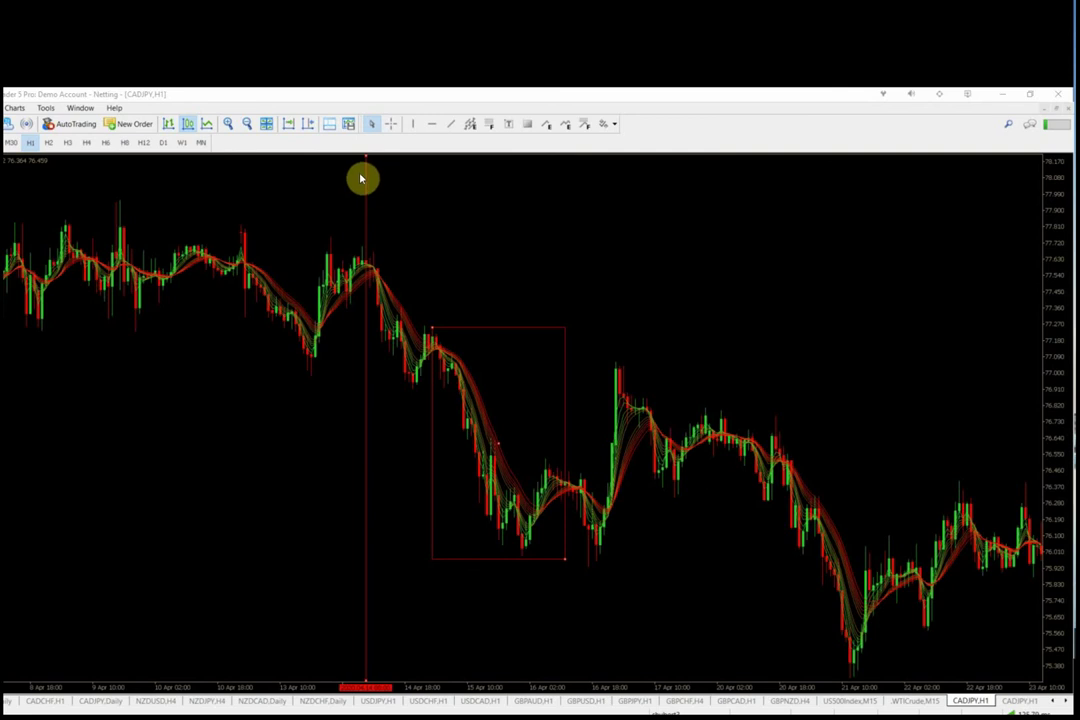
- Compare how the moving averages spread within the marked mid-April decline on the two CADJPY H1 charts
click(1027, 705)
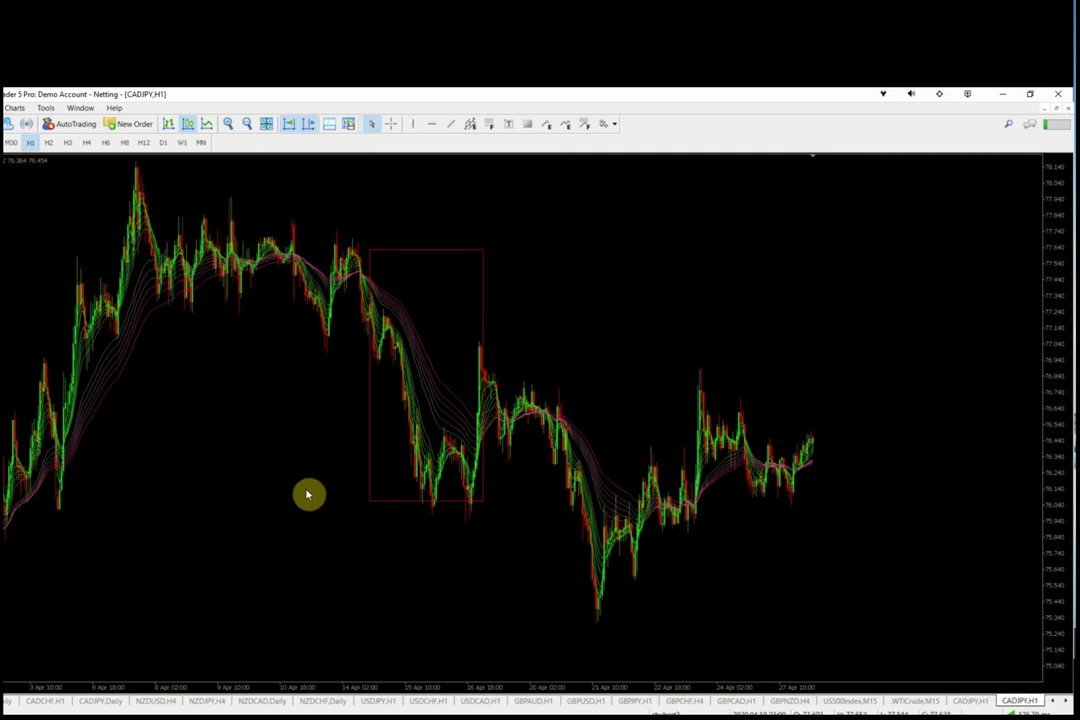
click(968, 701)
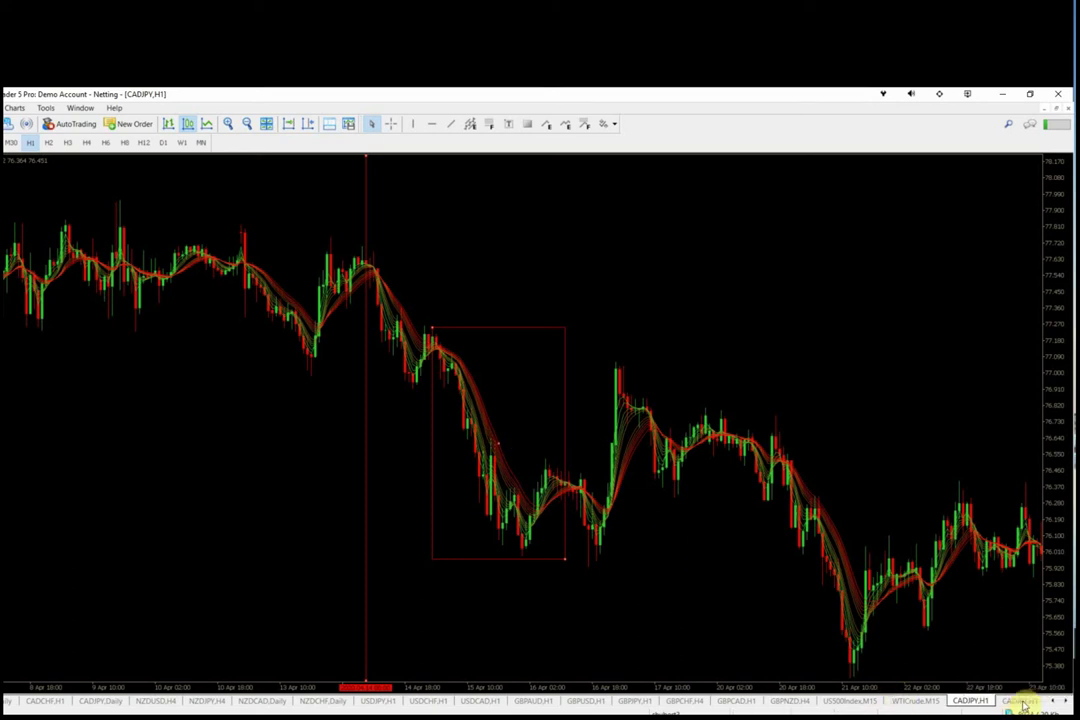
mouse_move(494, 440)
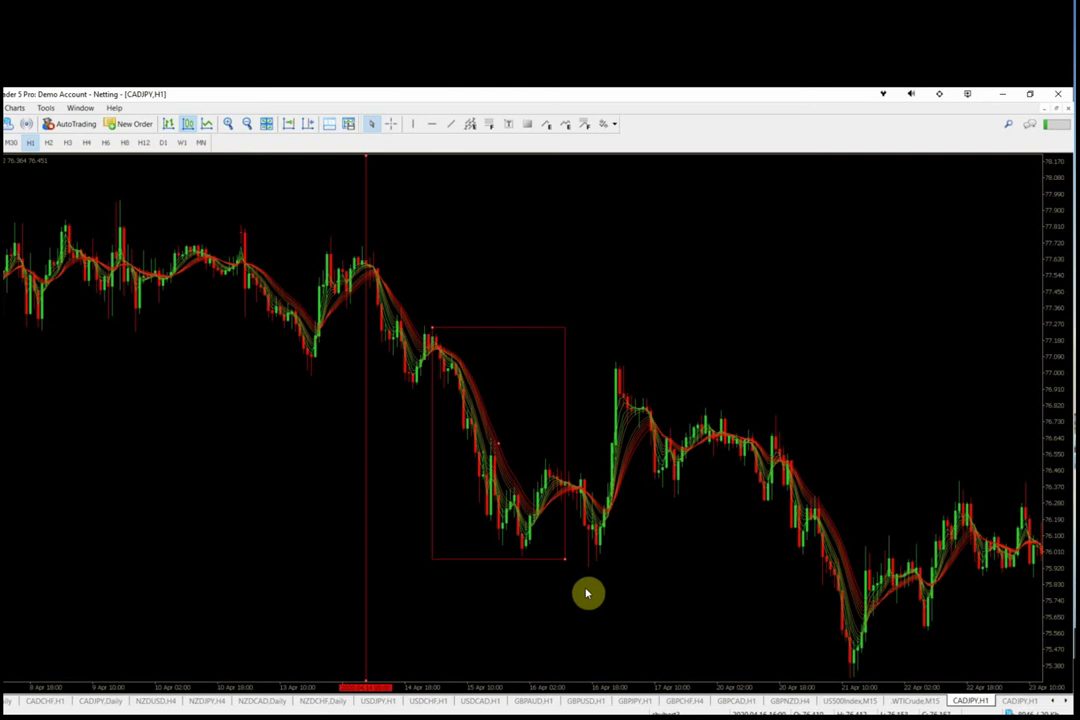
click(1018, 701)
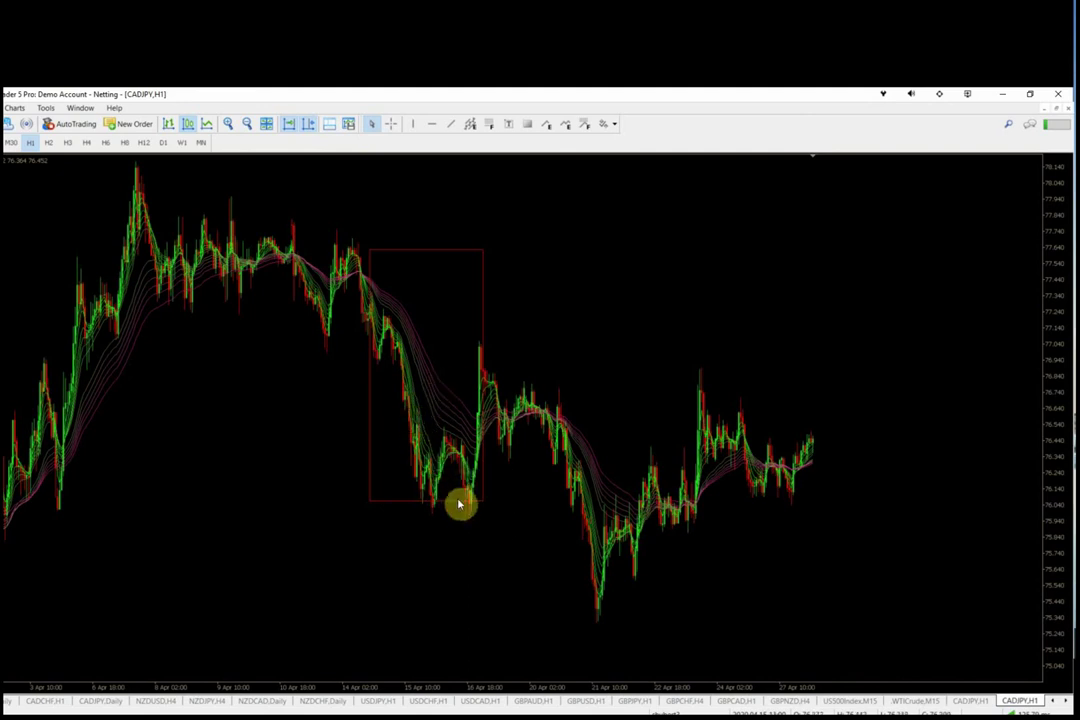
- Shrink the rectangle on the CADJPY H1 chart with the vertical line to frame the small pullback between about 77.30 and 76.91
click(962, 702)
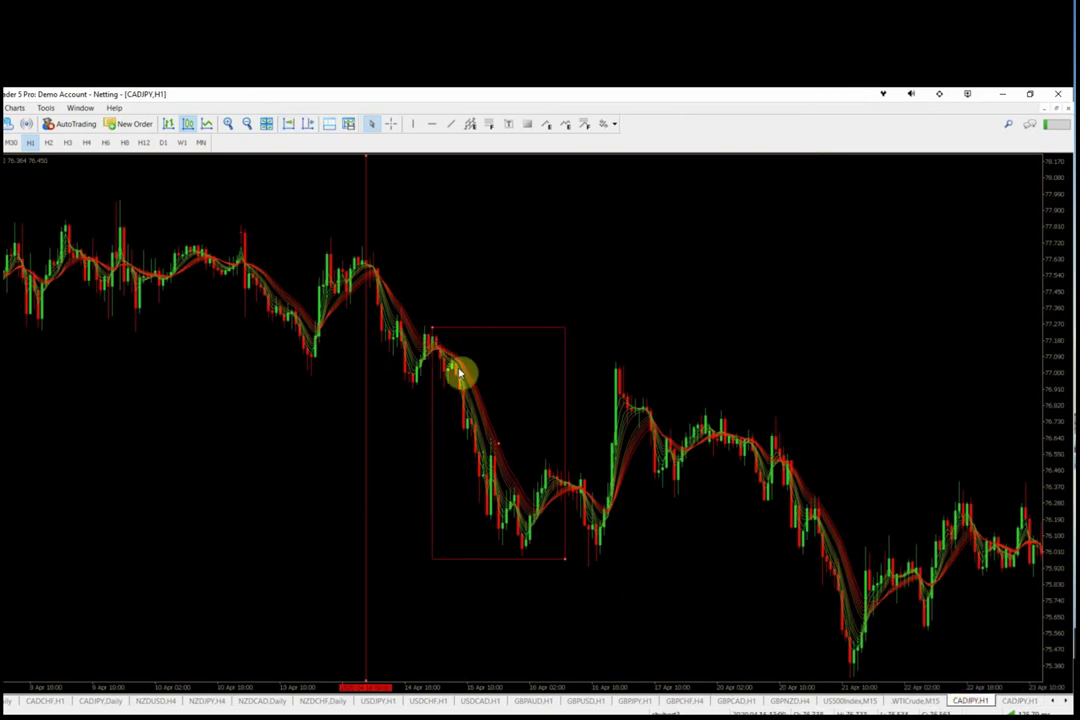
mouse_move(432, 328)
mouse_down()
mouse_move(388, 321)
mouse_move(413, 322)
mouse_up()
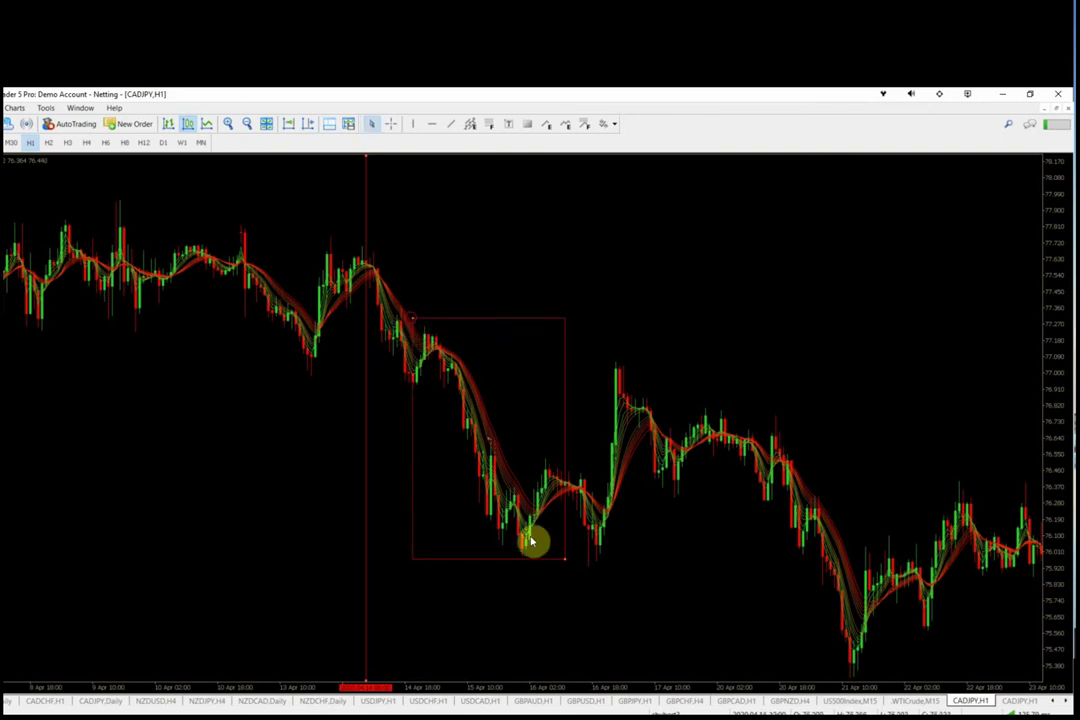
drag(565, 557, 501, 442)
mouse_move(469, 386)
mouse_down()
mouse_move(453, 381)
mouse_move(451, 393)
mouse_up()
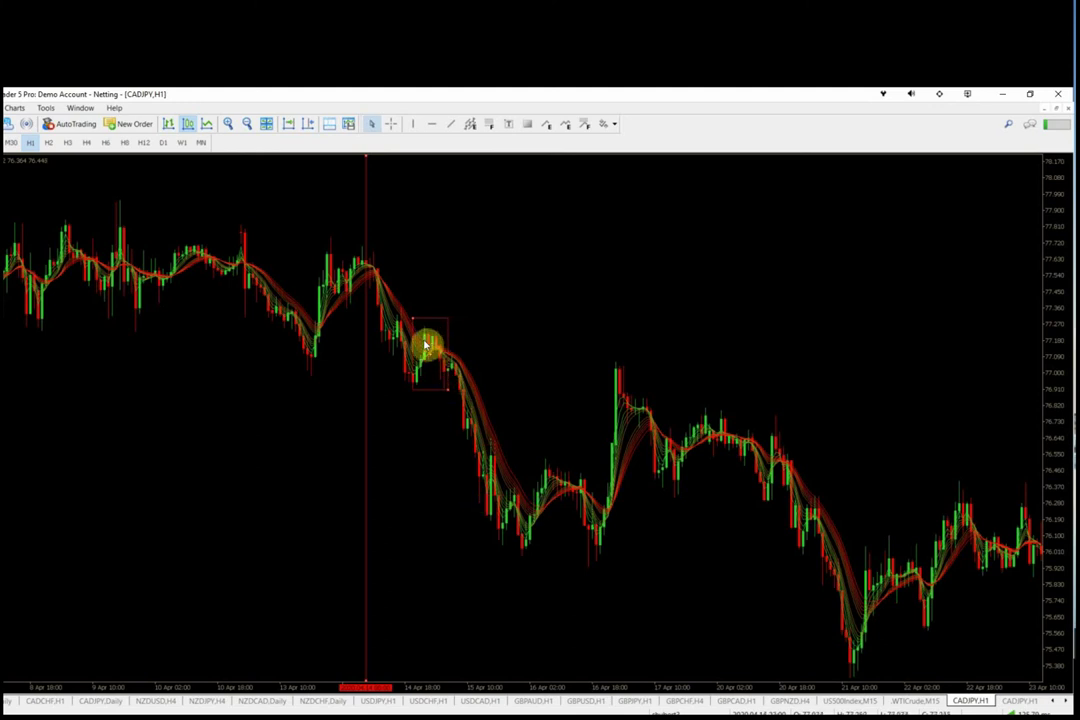
mouse_move(410, 355)
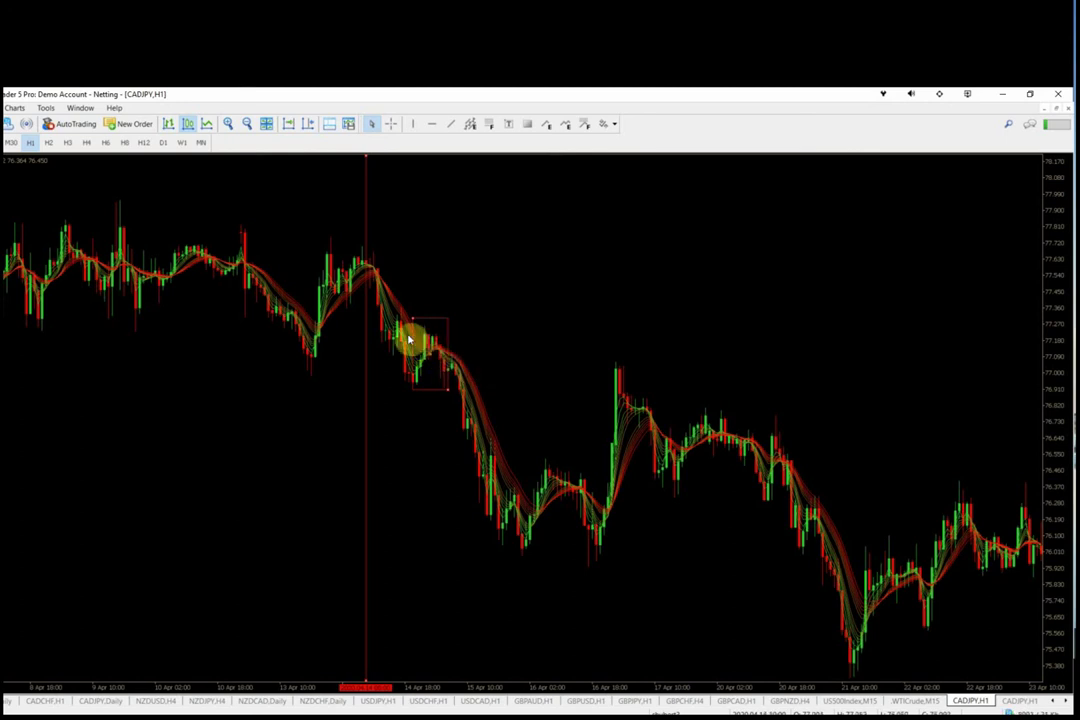
mouse_move(443, 349)
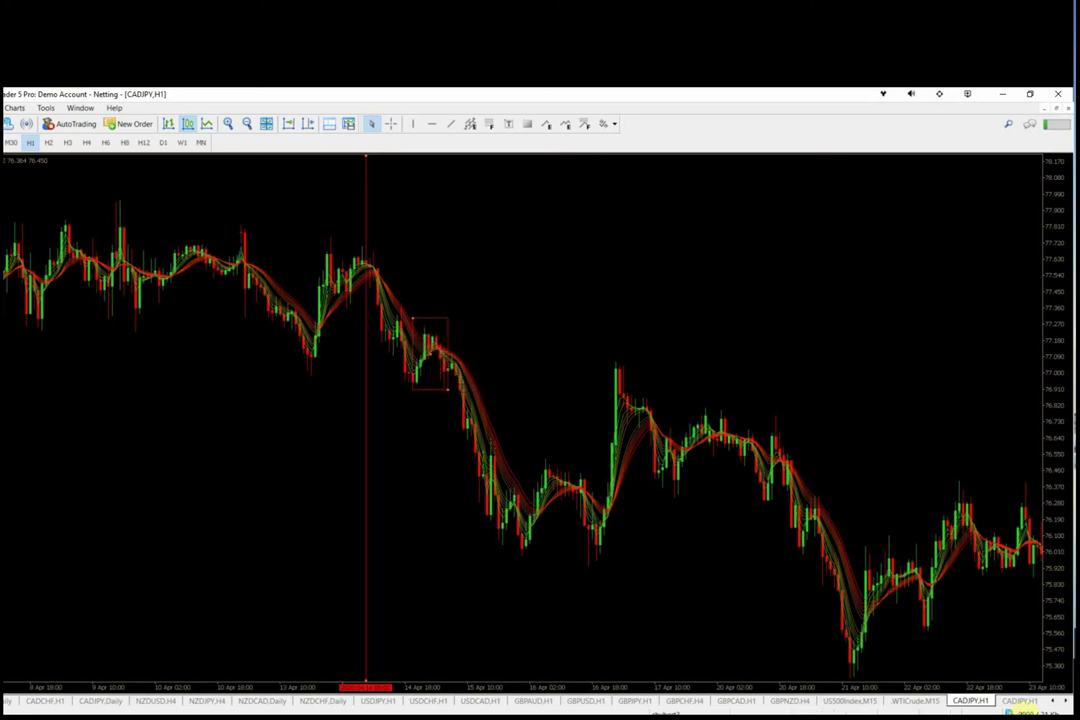
- Examine the pullback and the continuing drop against the moving averages on both CADJPY H1 charts
click(1020, 702)
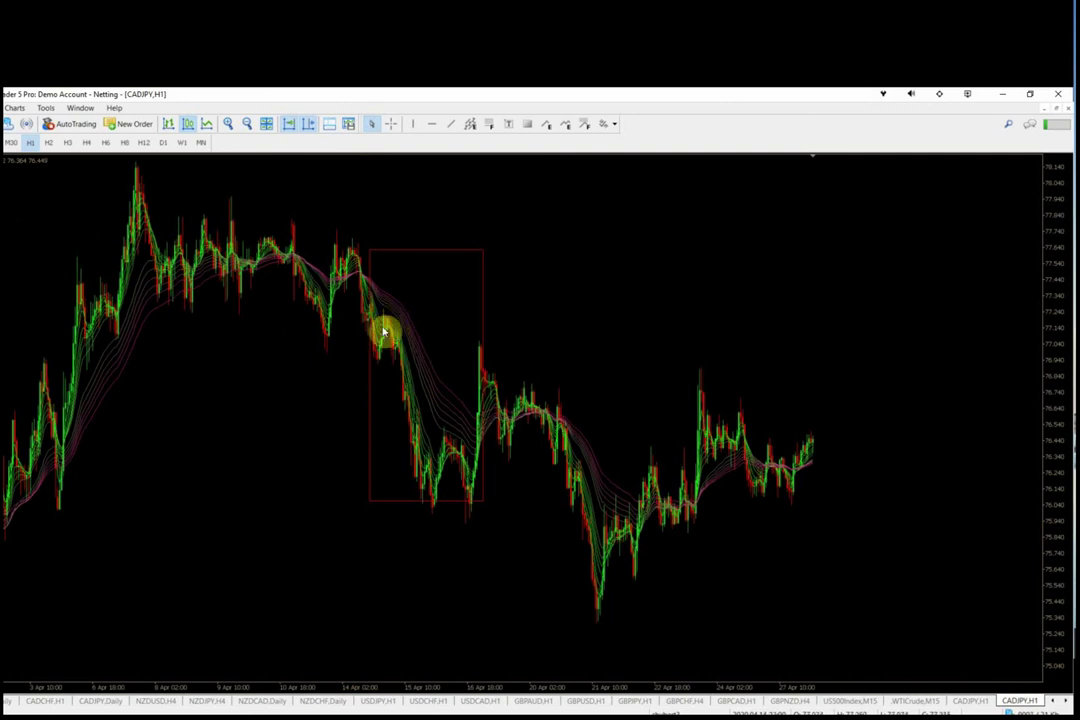
mouse_move(382, 324)
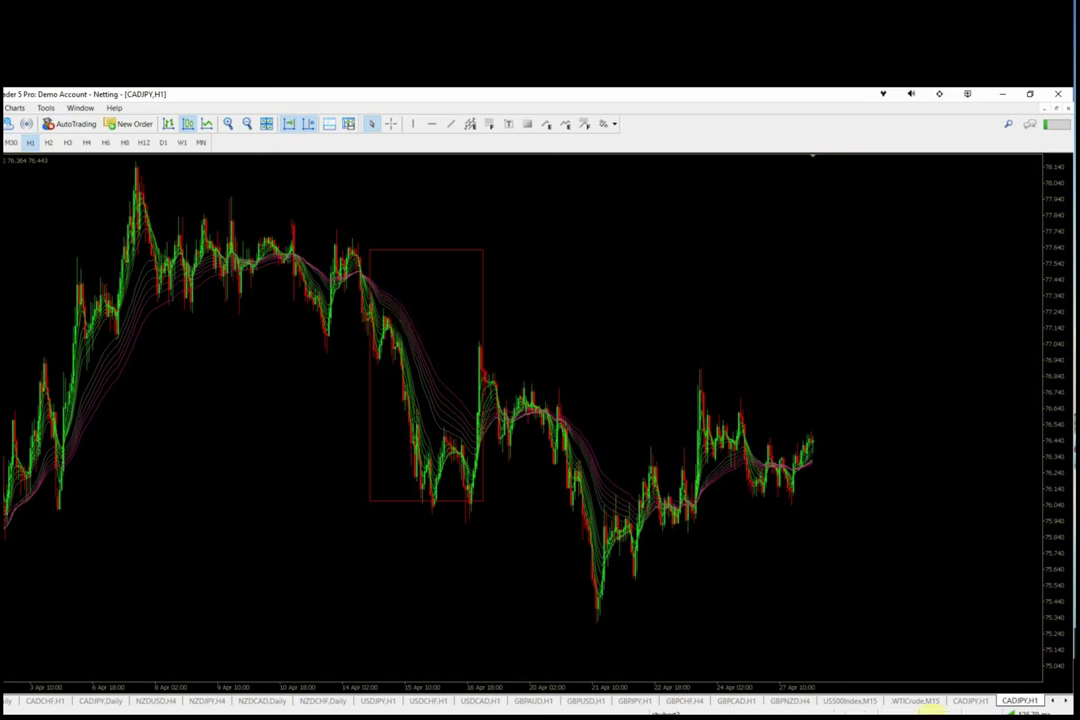
click(978, 703)
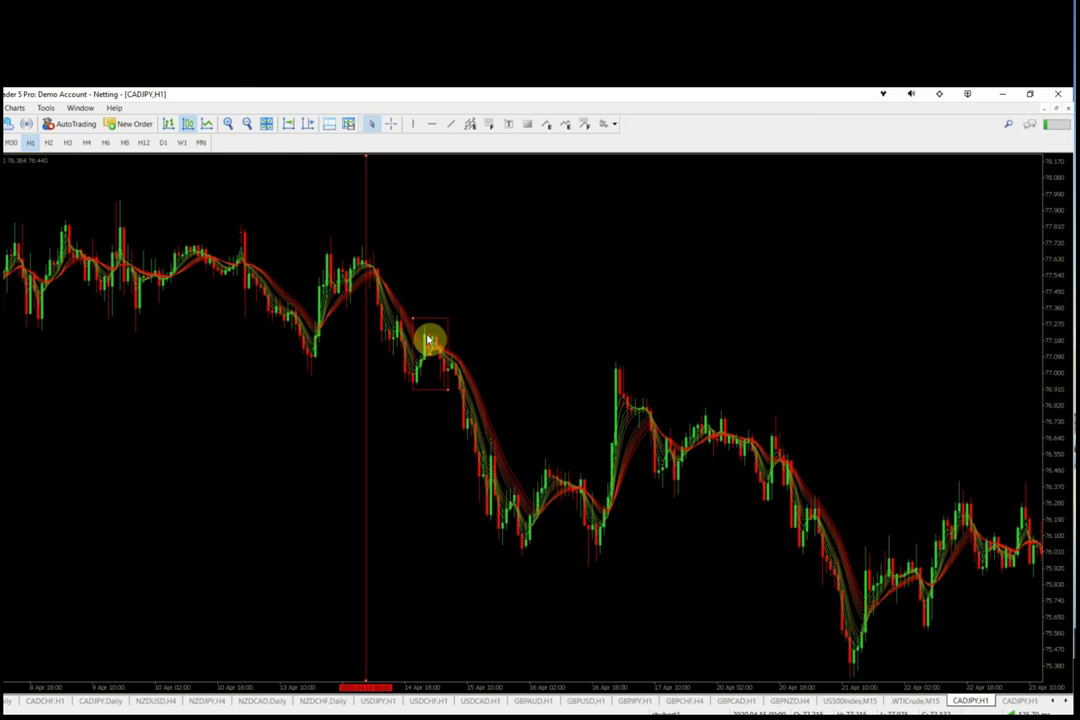
click(1014, 703)
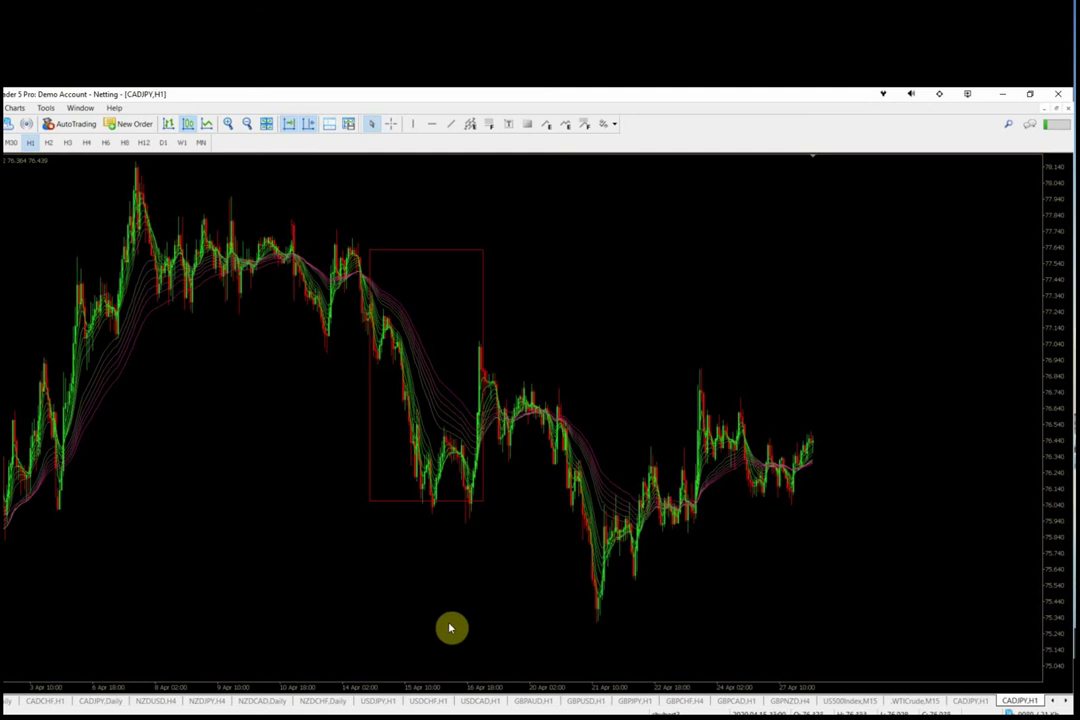
click(968, 702)
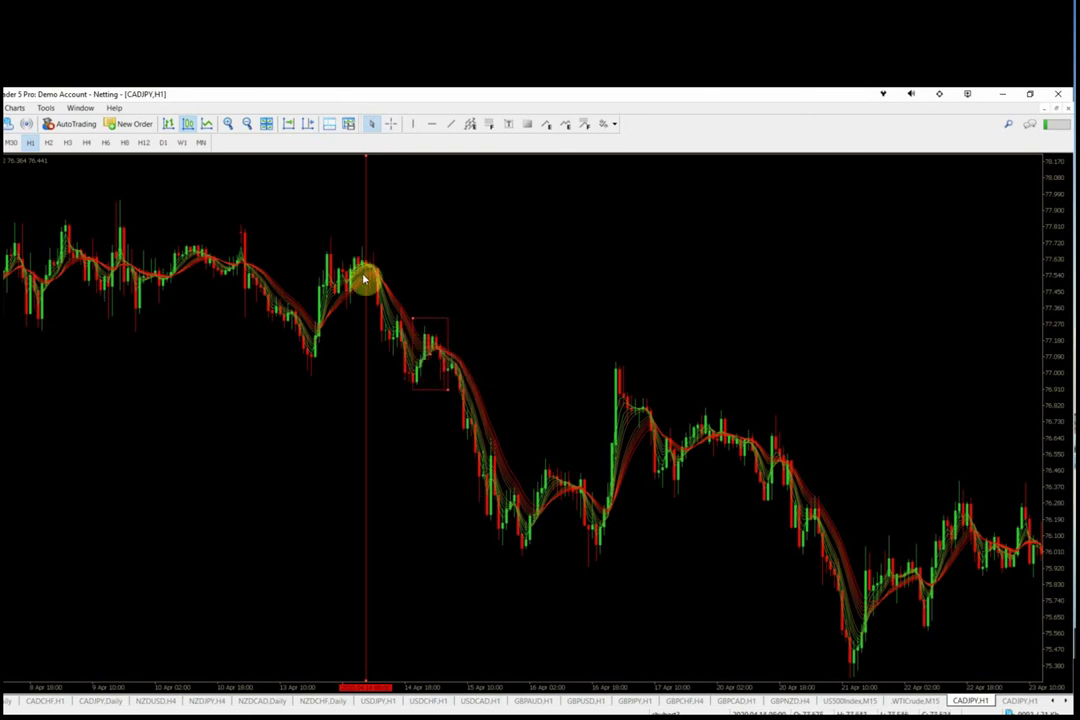
mouse_move(429, 343)
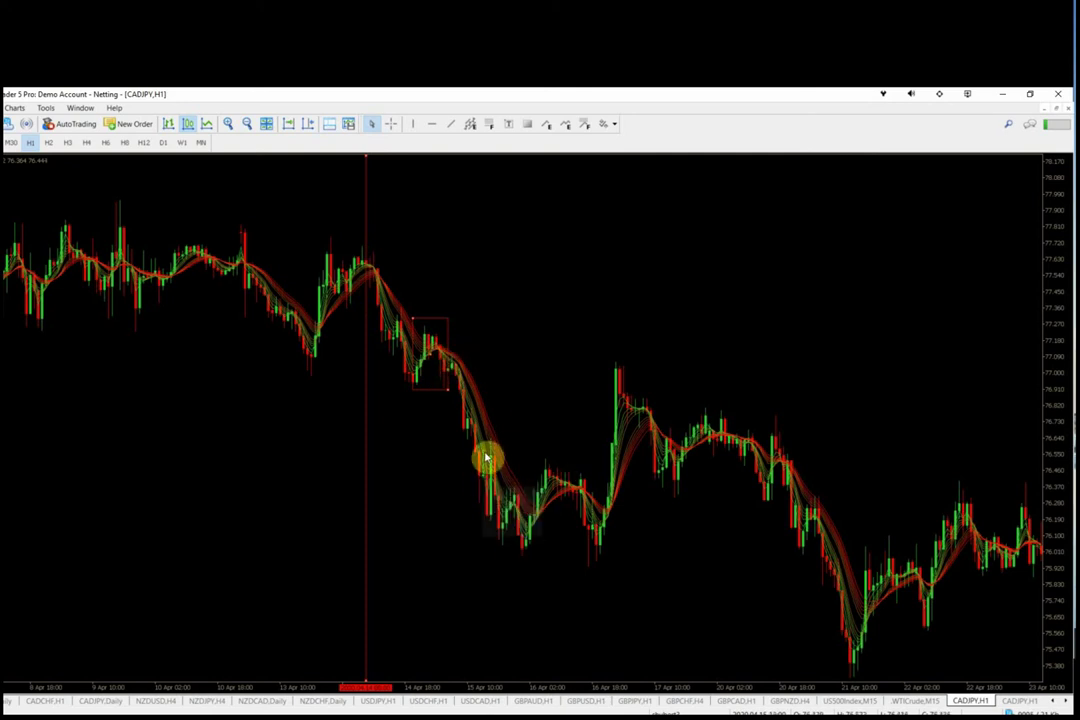
mouse_move(492, 455)
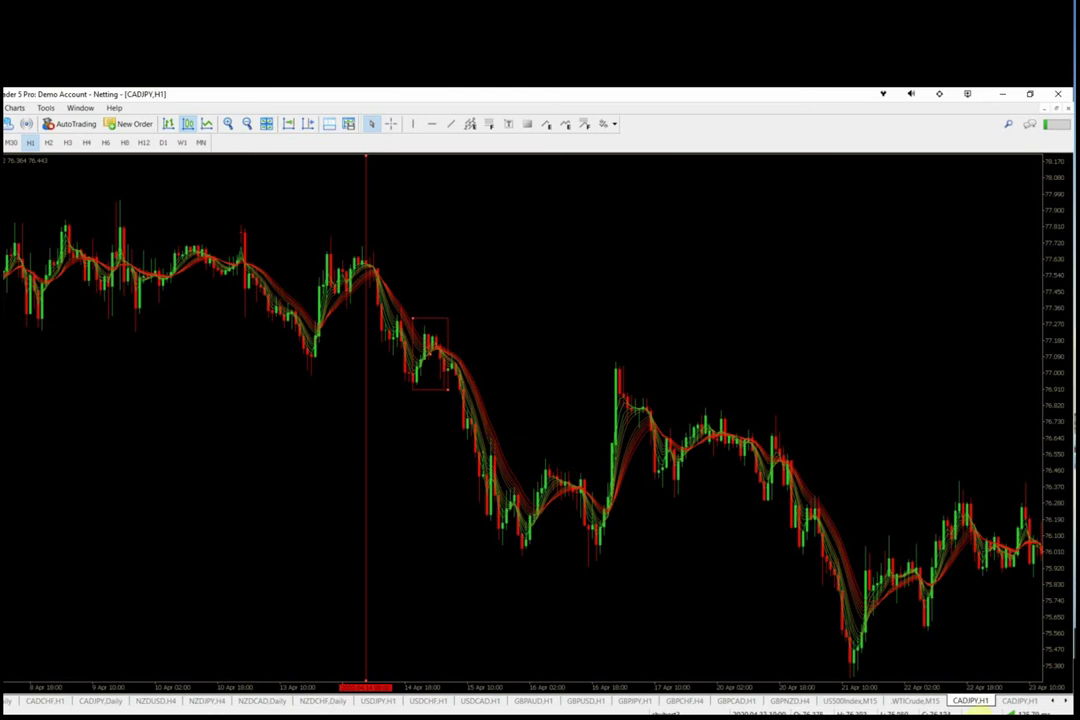
click(1022, 699)
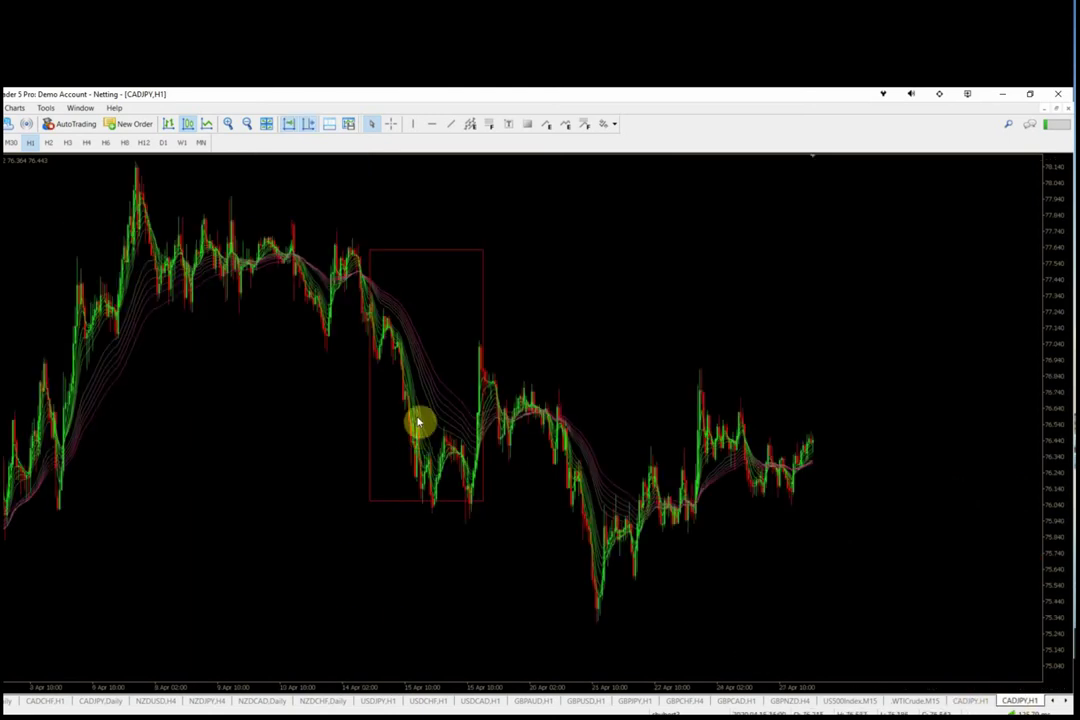
mouse_move(419, 427)
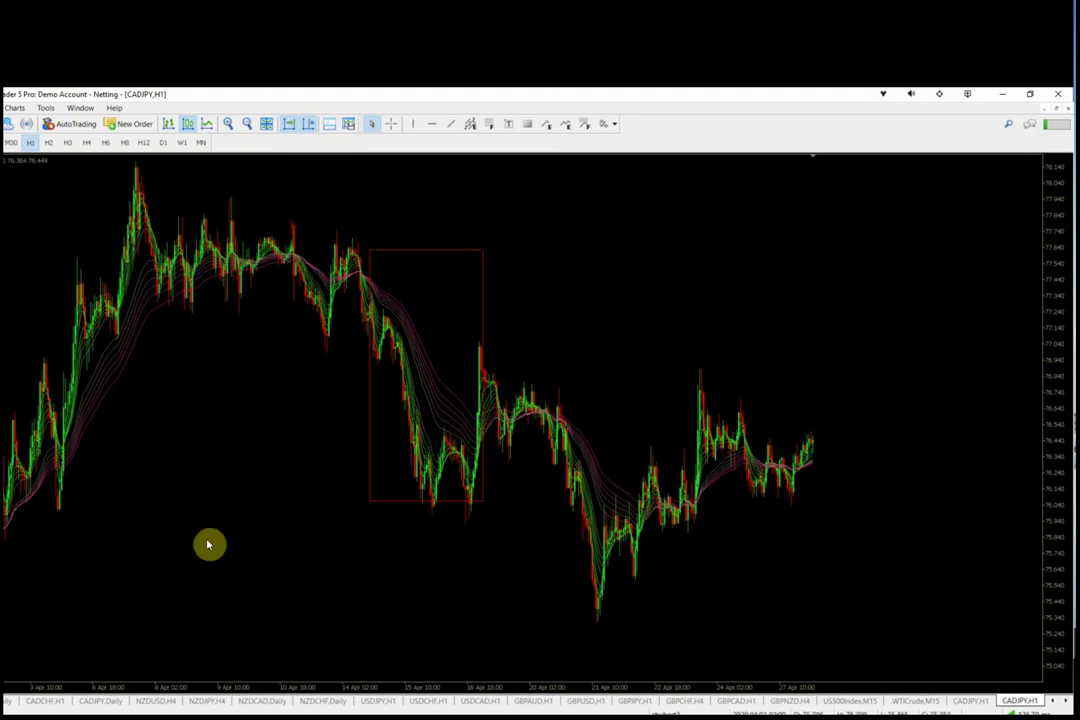
- Return the CADJPY H1 chart with the vertical line to its latest prices, with auto scroll and chart shift enabled
click(972, 702)
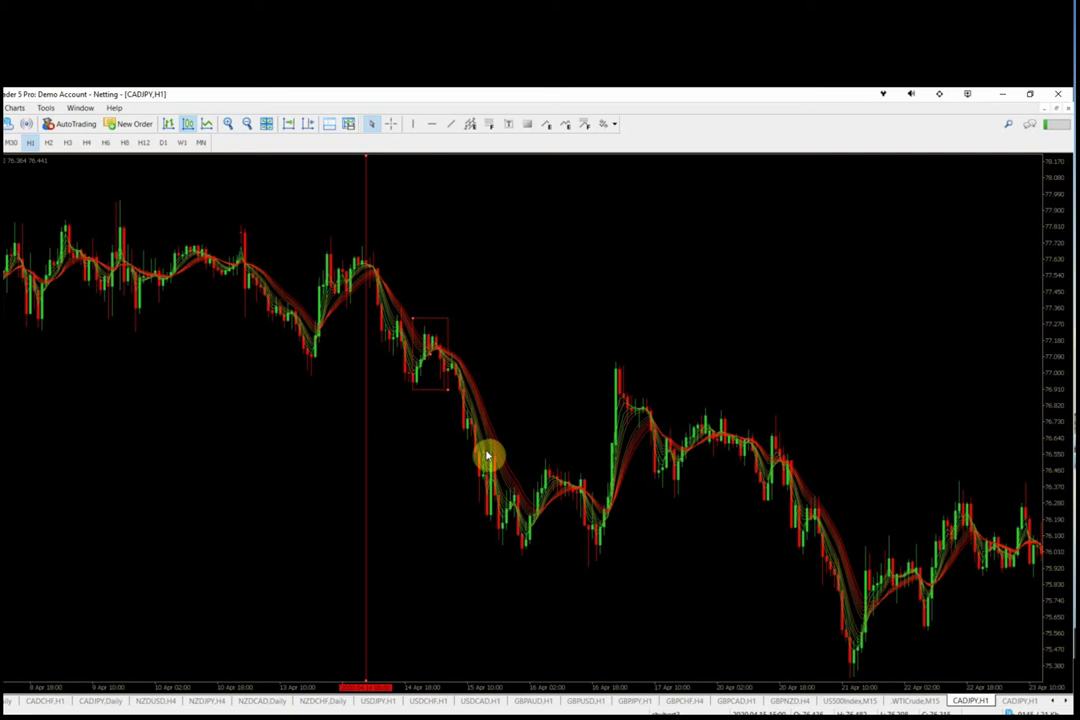
mouse_move(499, 458)
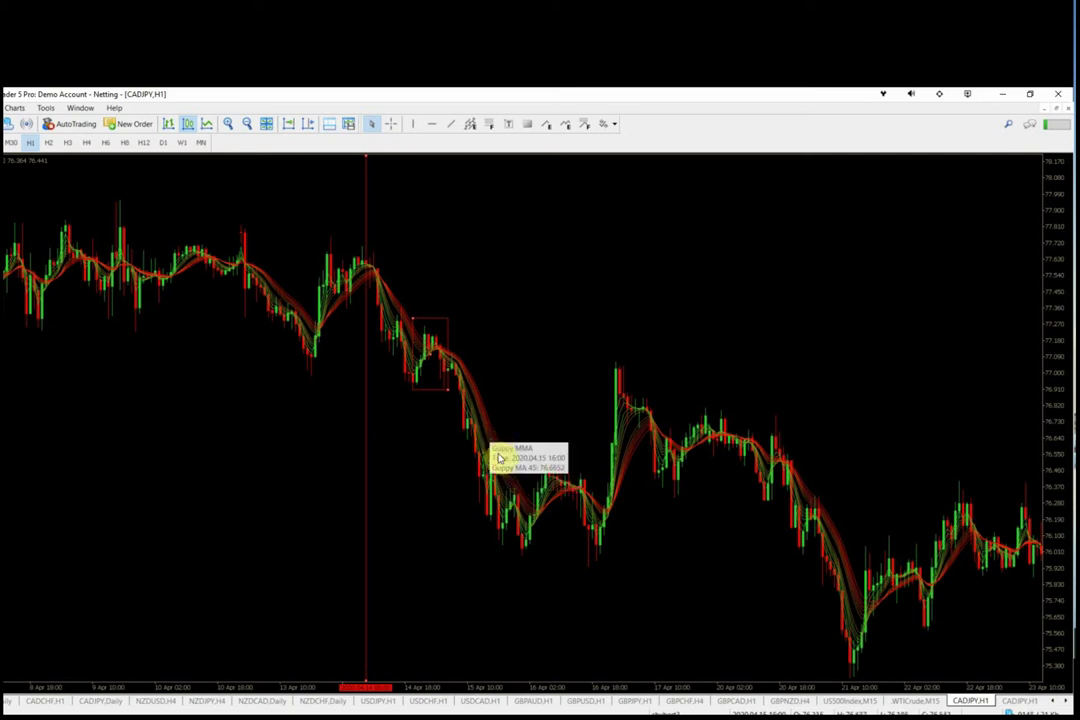
click(1065, 705)
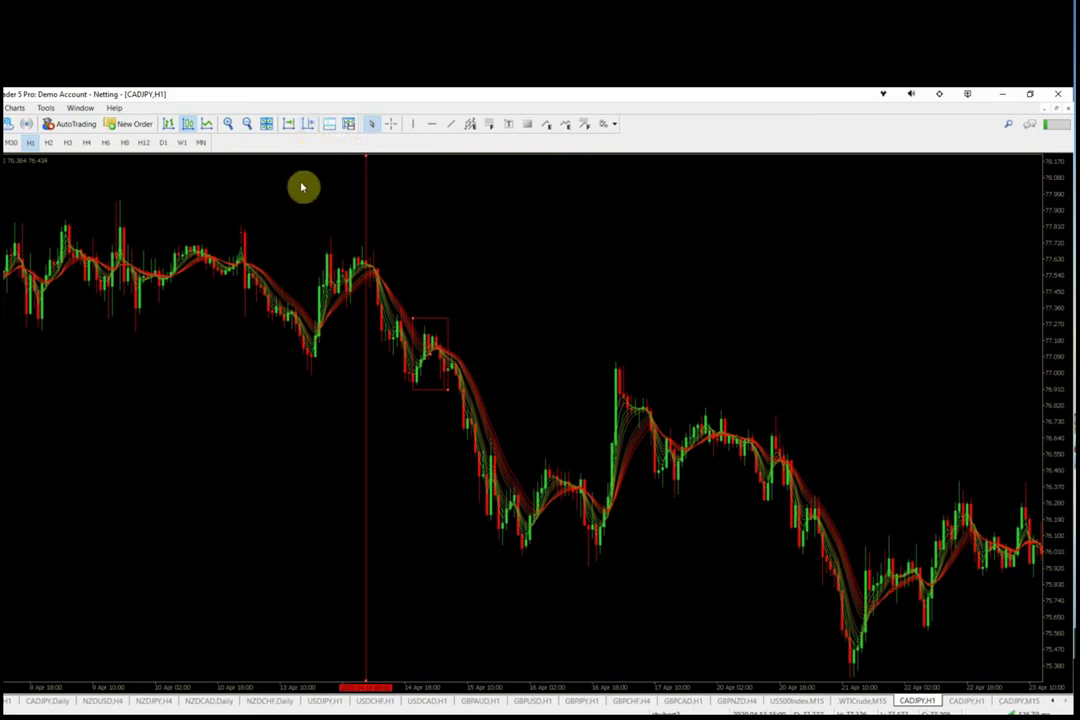
click(308, 123)
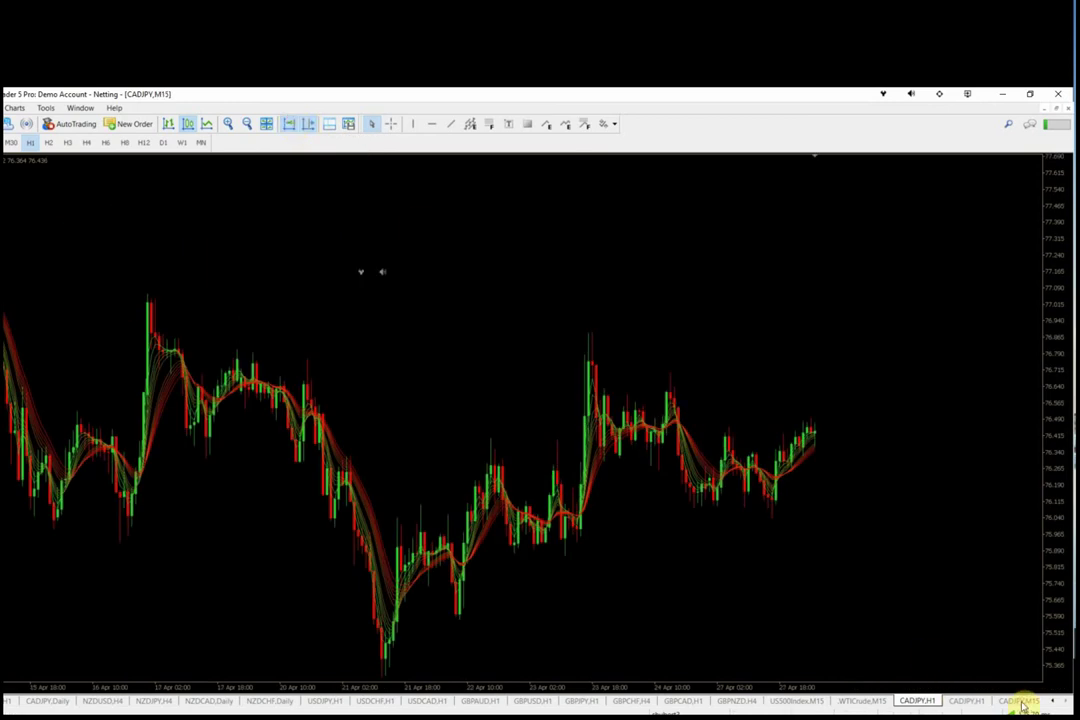
- Show the CADJPY M15 chart and locate the Alligator among the Bill Williams indicators without adding it
click(1020, 701)
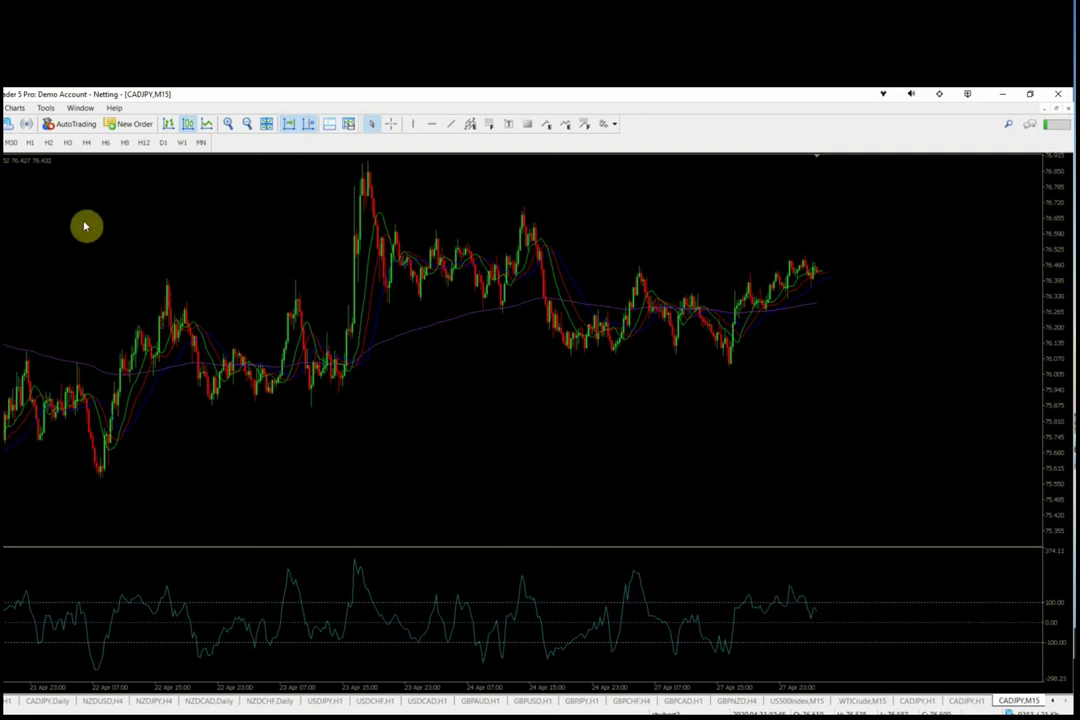
click(15, 108)
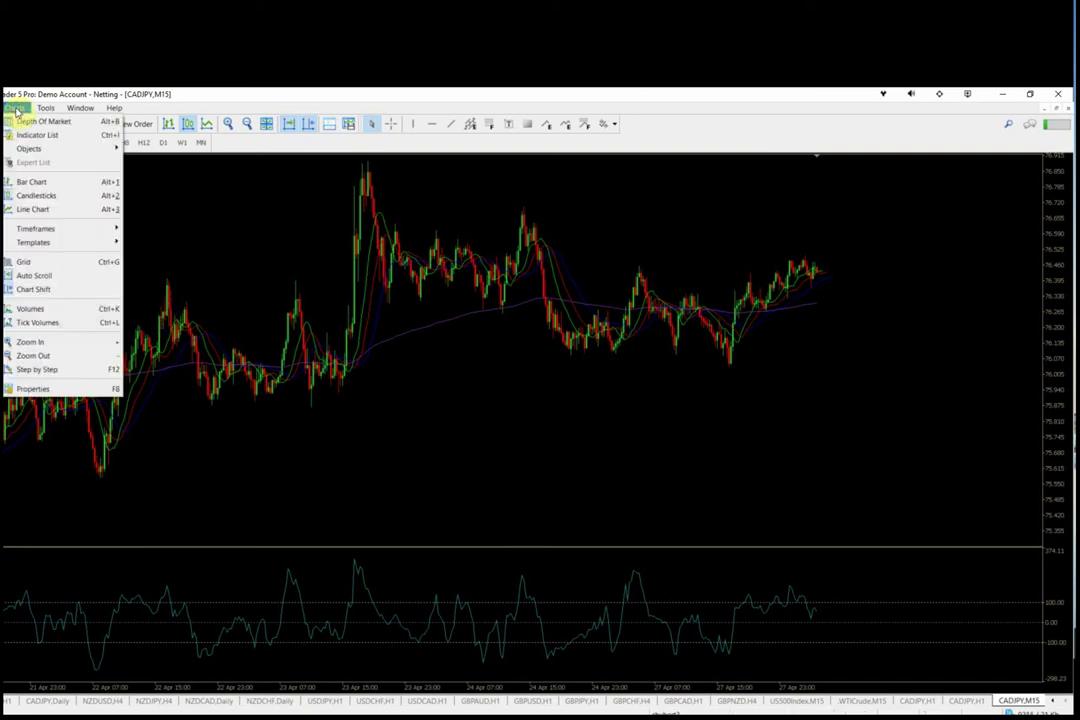
mouse_move(1, 108)
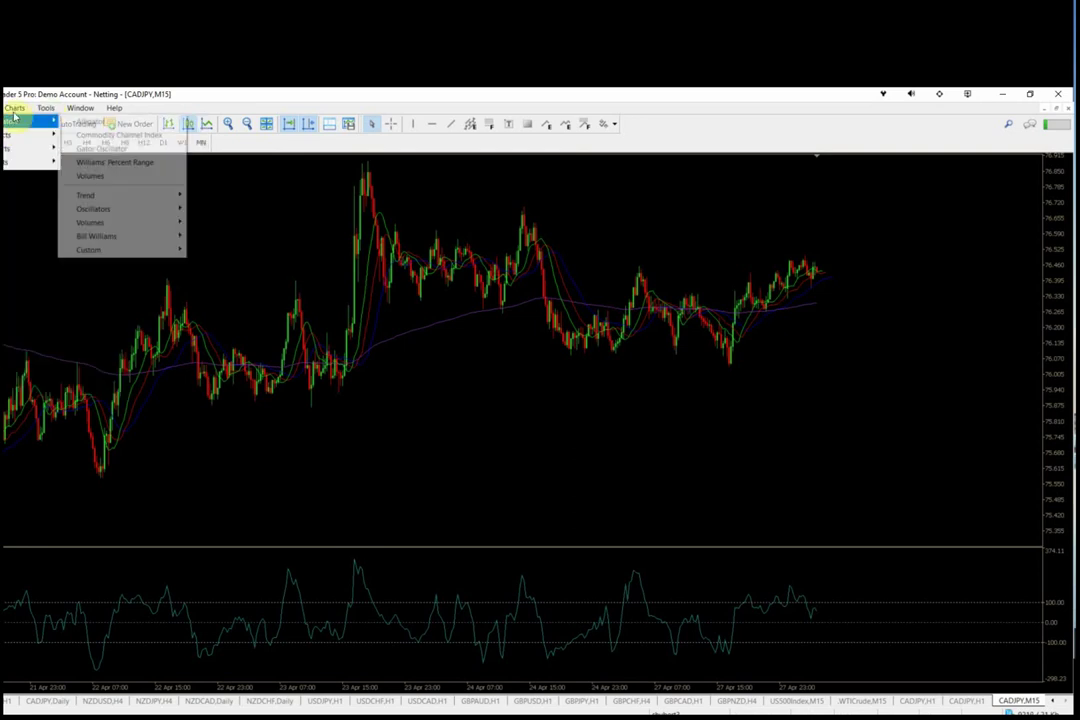
click(40, 108)
click(14, 107)
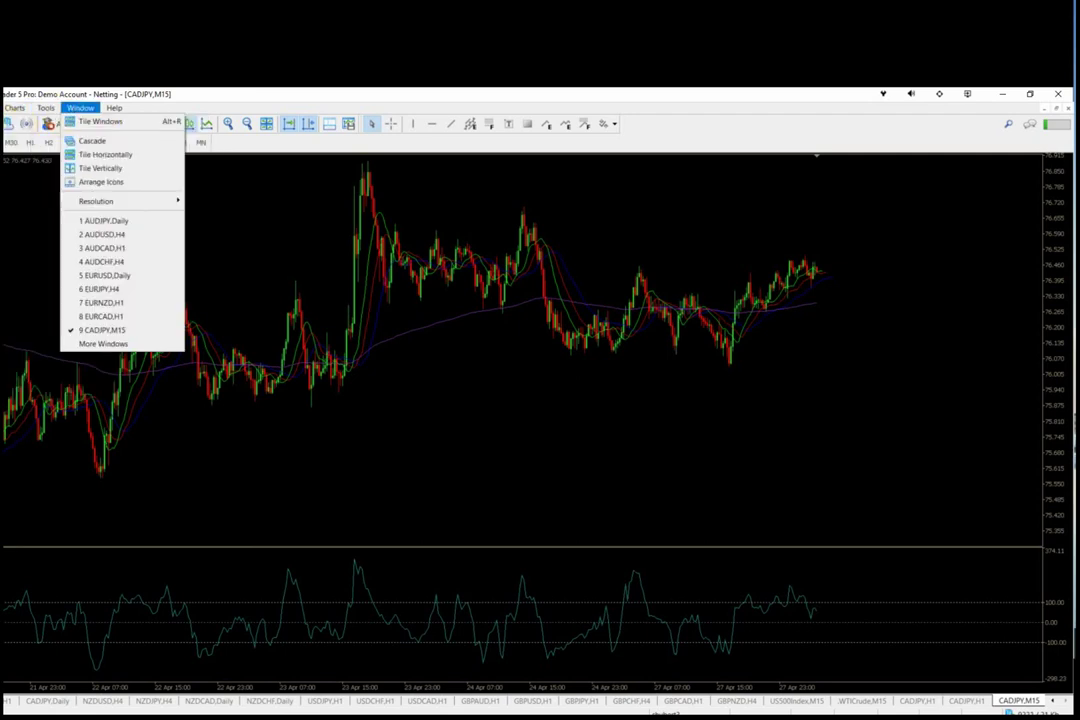
mouse_move(50, 122)
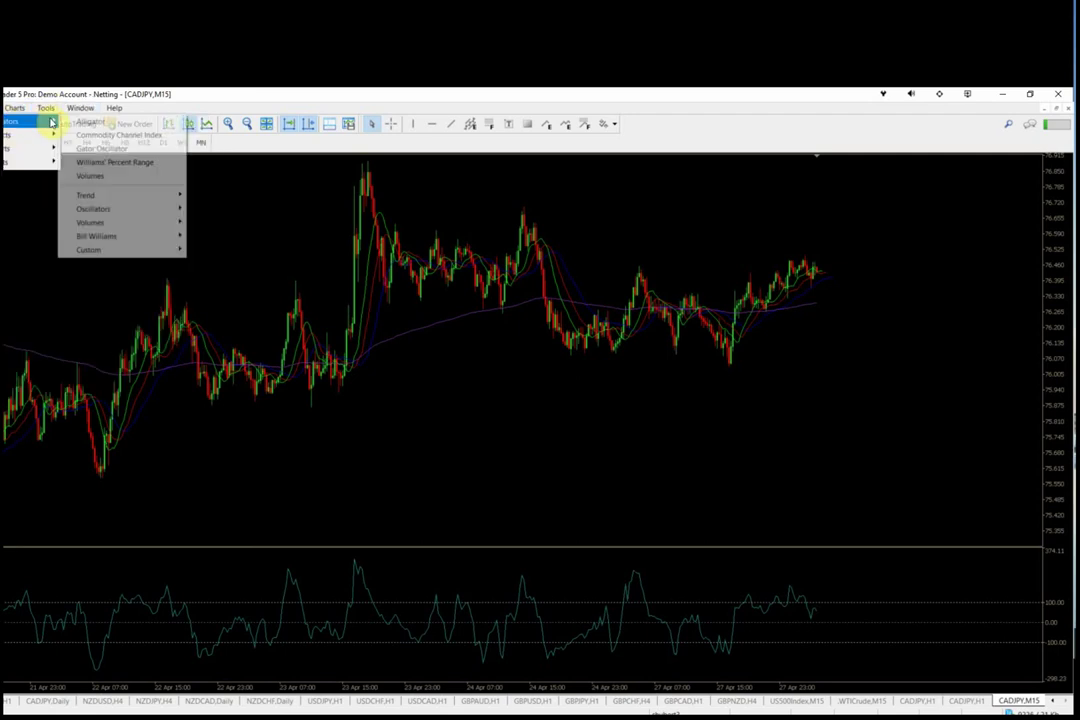
mouse_move(154, 236)
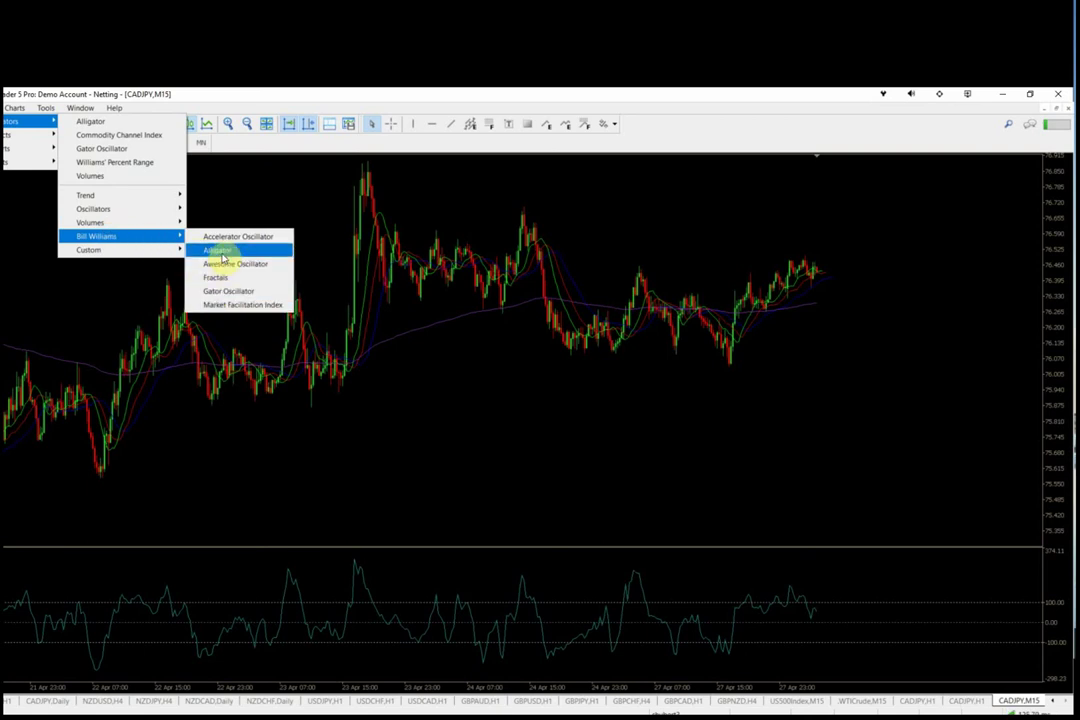
click(424, 376)
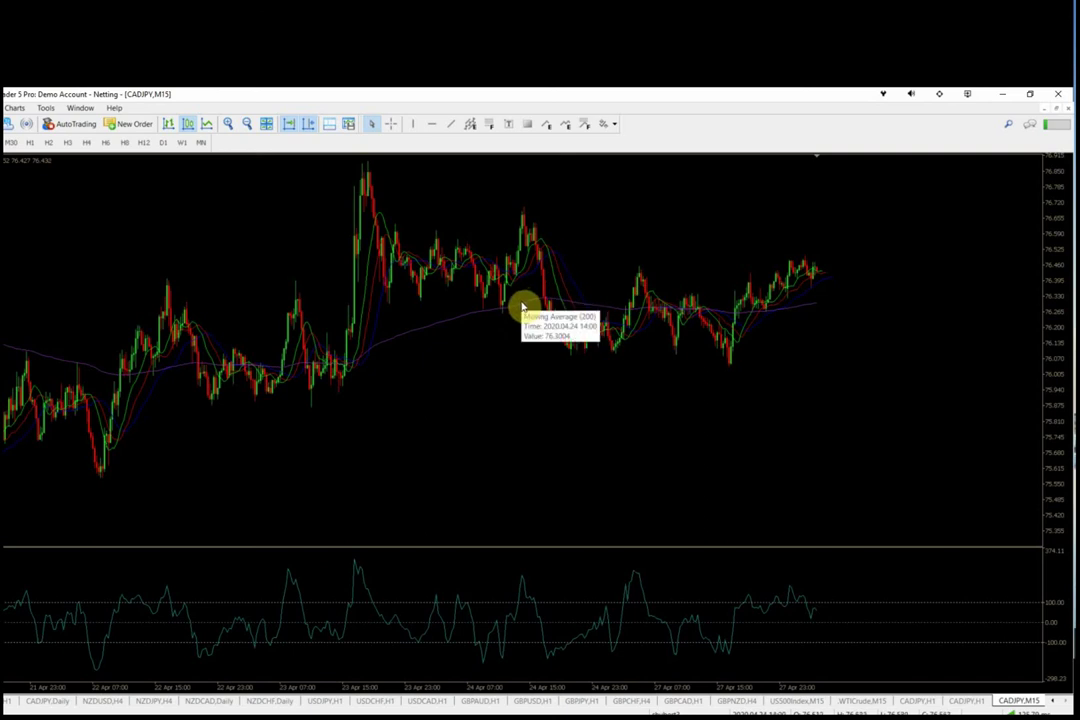
- Remove the 200-period moving average from the CADJPY M15 chart and examine the Alligator lines against recent price
right_click(522, 304)
click(545, 345)
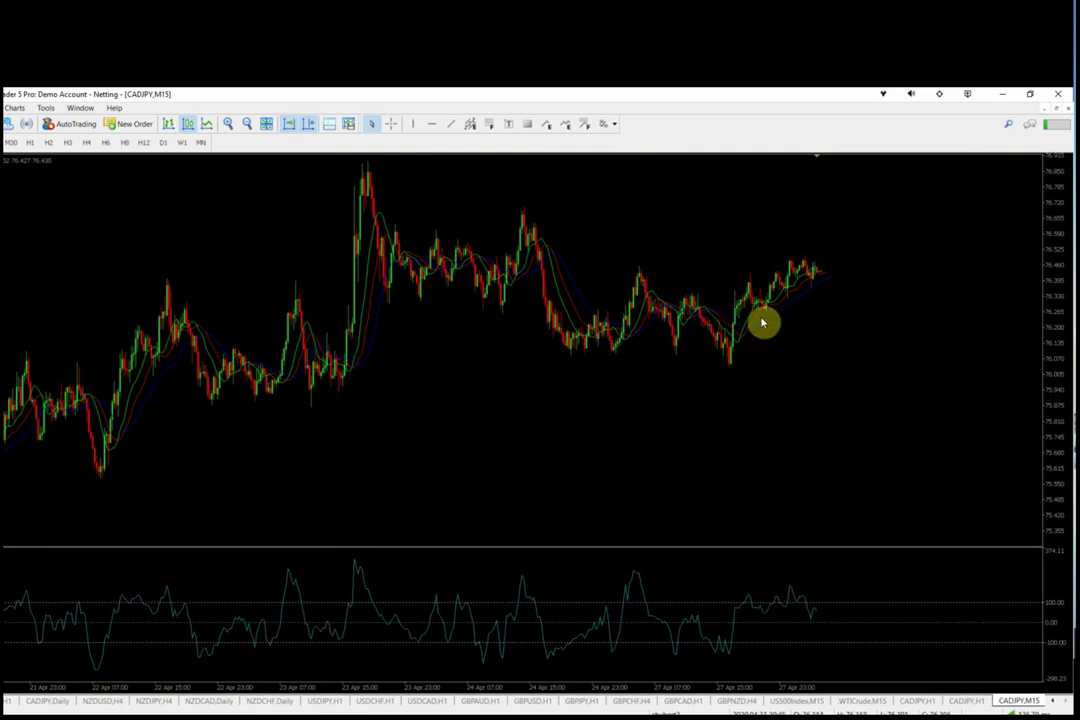
mouse_move(761, 325)
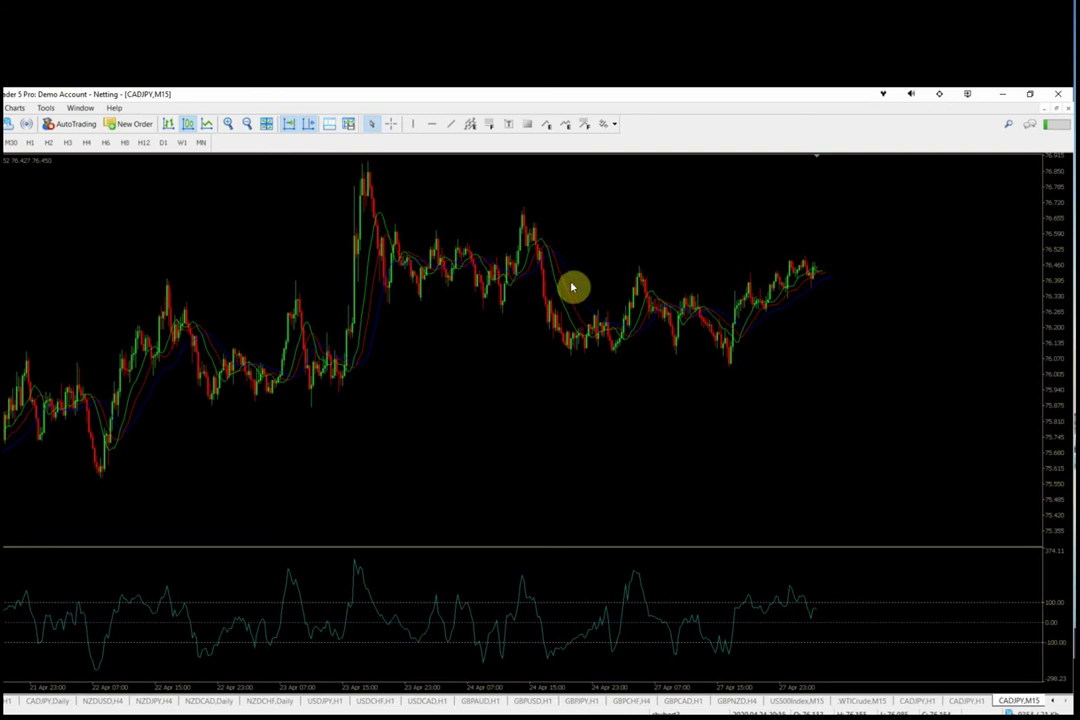
mouse_move(572, 287)
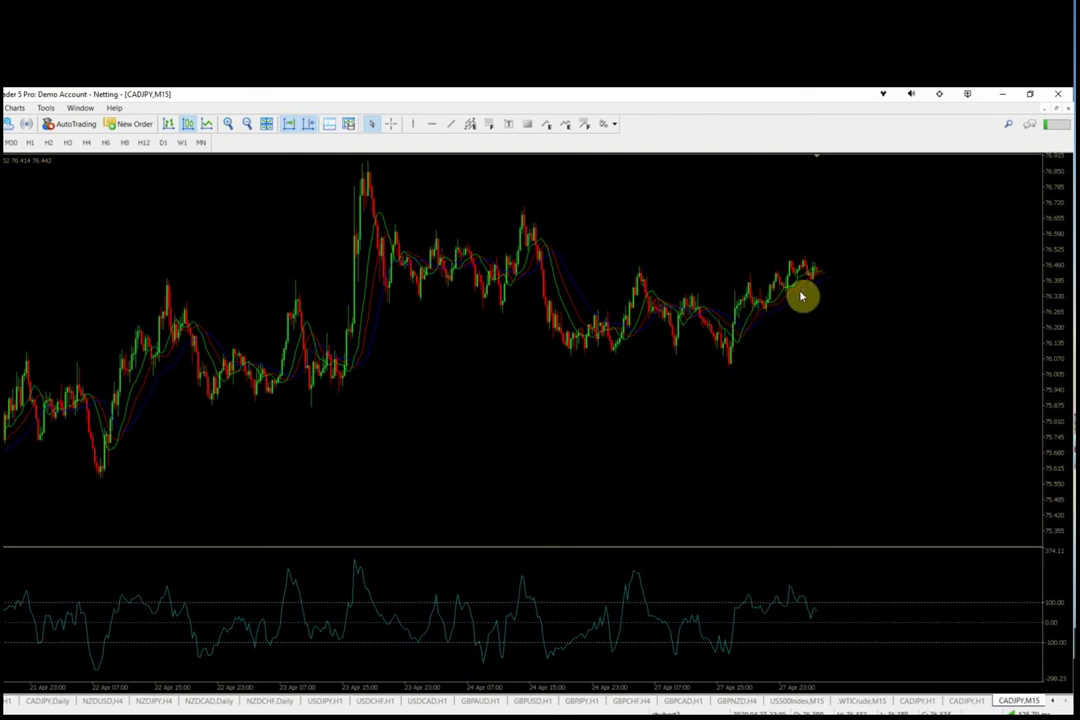
mouse_move(768, 313)
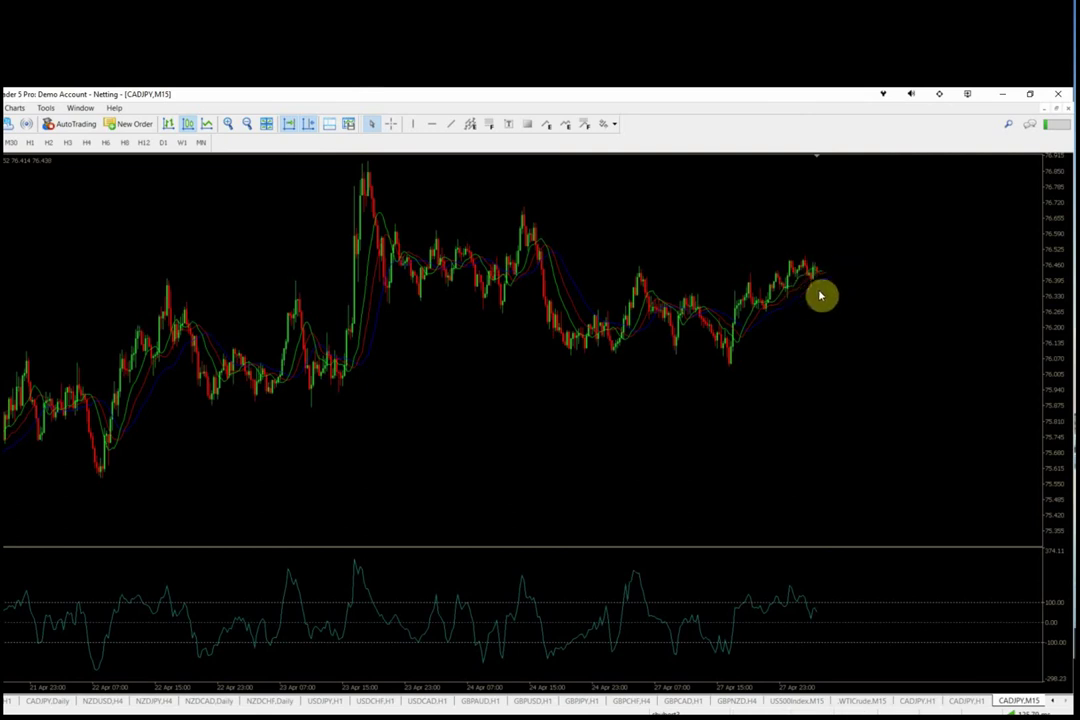
mouse_move(812, 294)
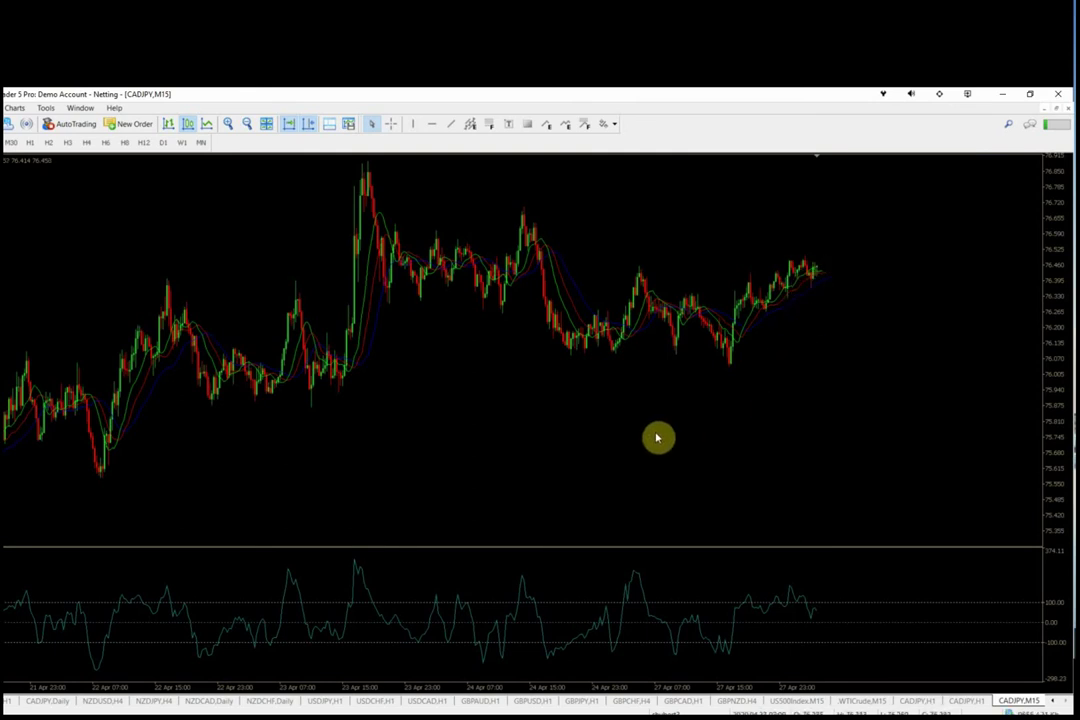
- Switch the chart to the Daily timeframe and measure the February to March 2020 drop with the crosshair
click(164, 145)
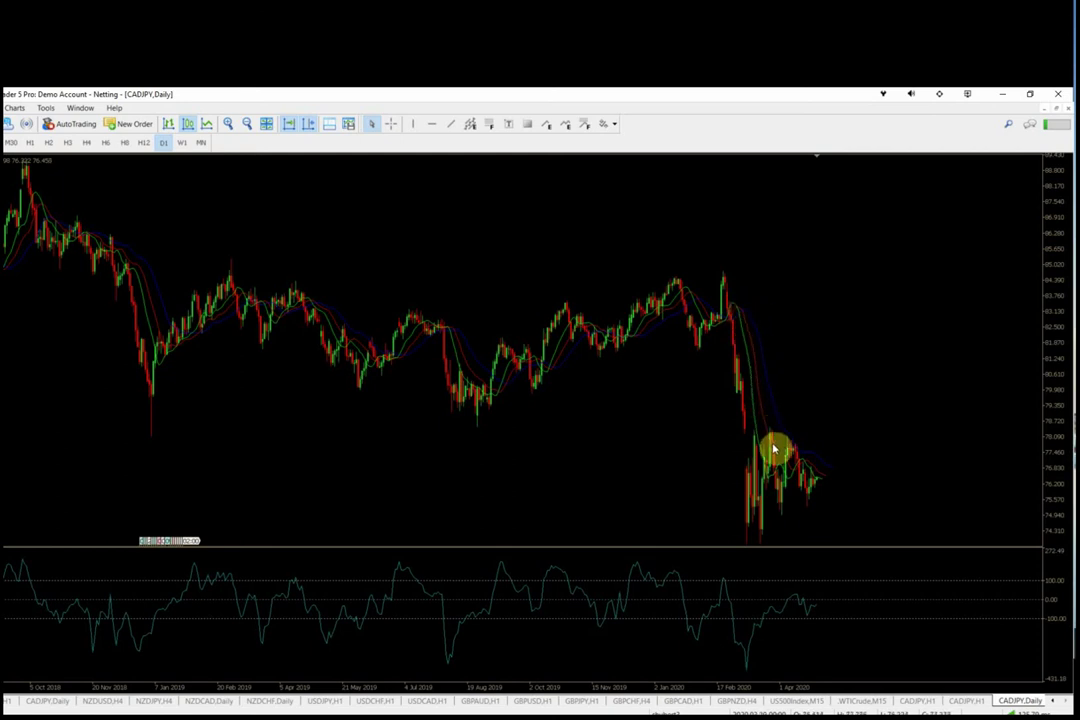
mouse_move(775, 454)
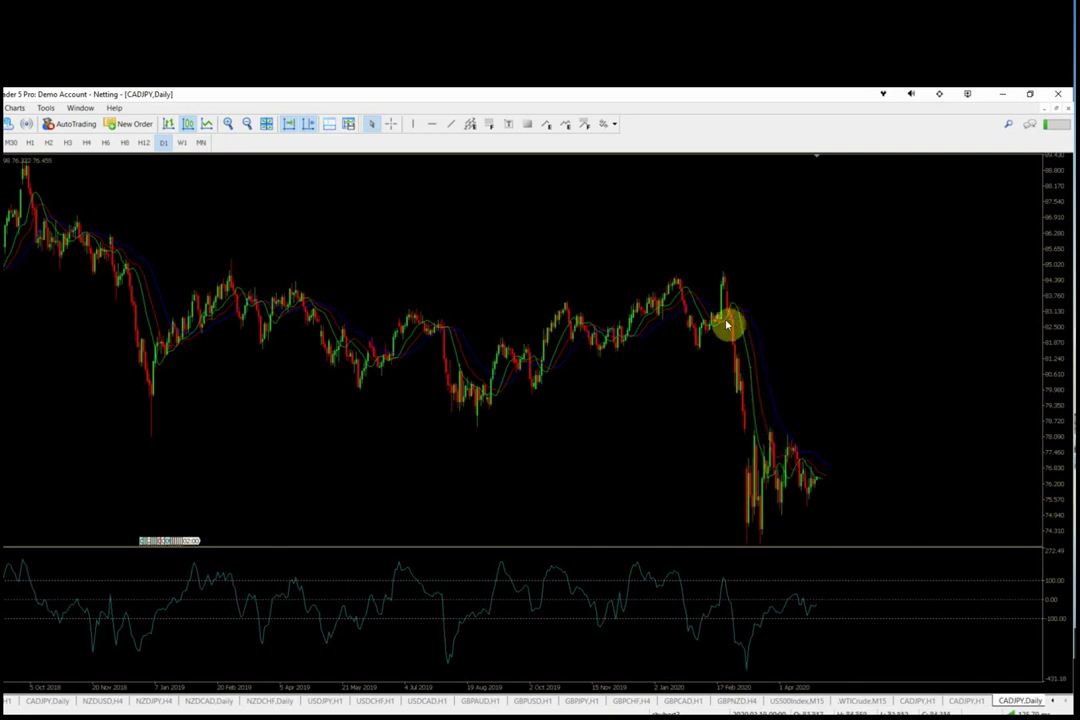
mouse_move(759, 341)
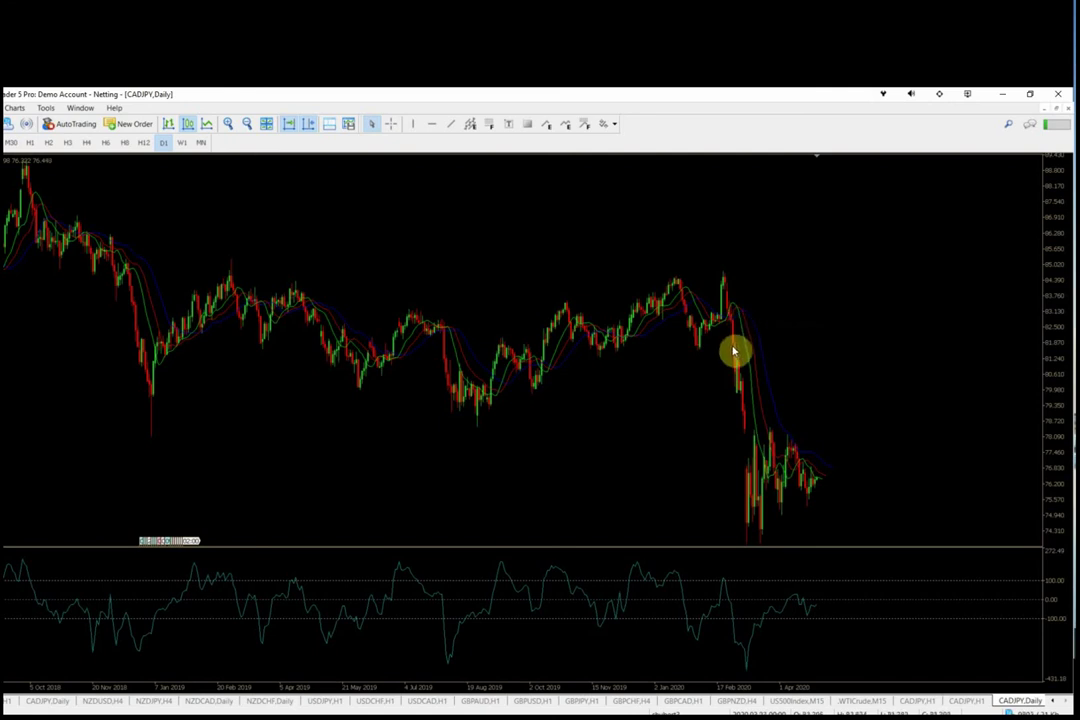
click(394, 125)
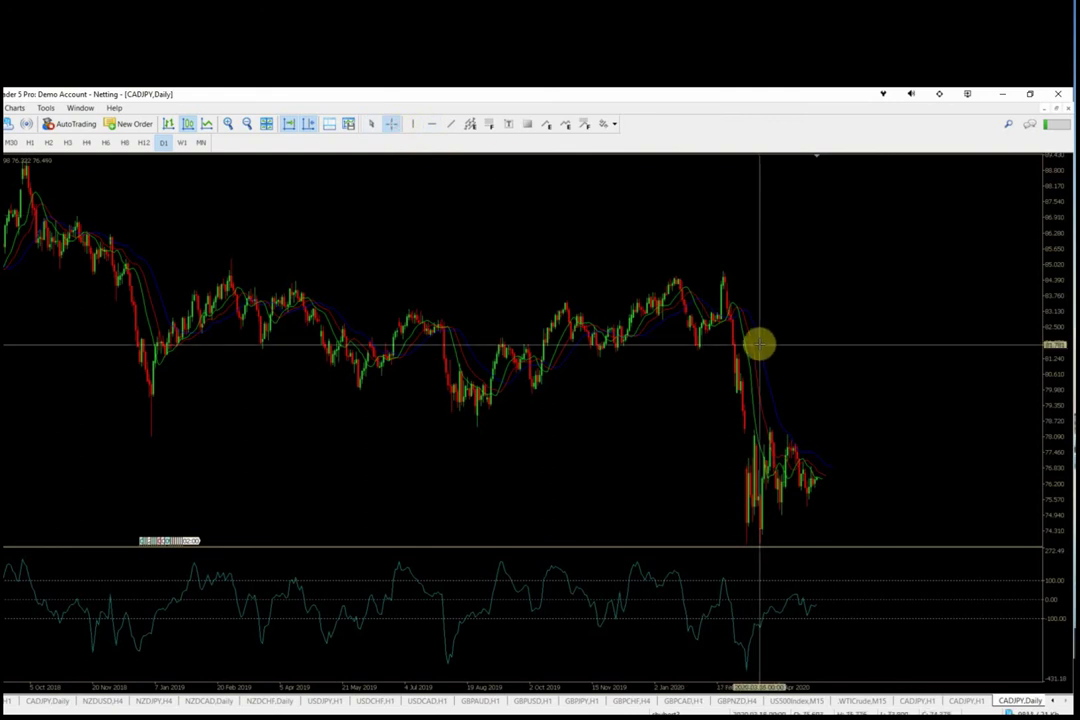
drag(760, 345, 750, 500)
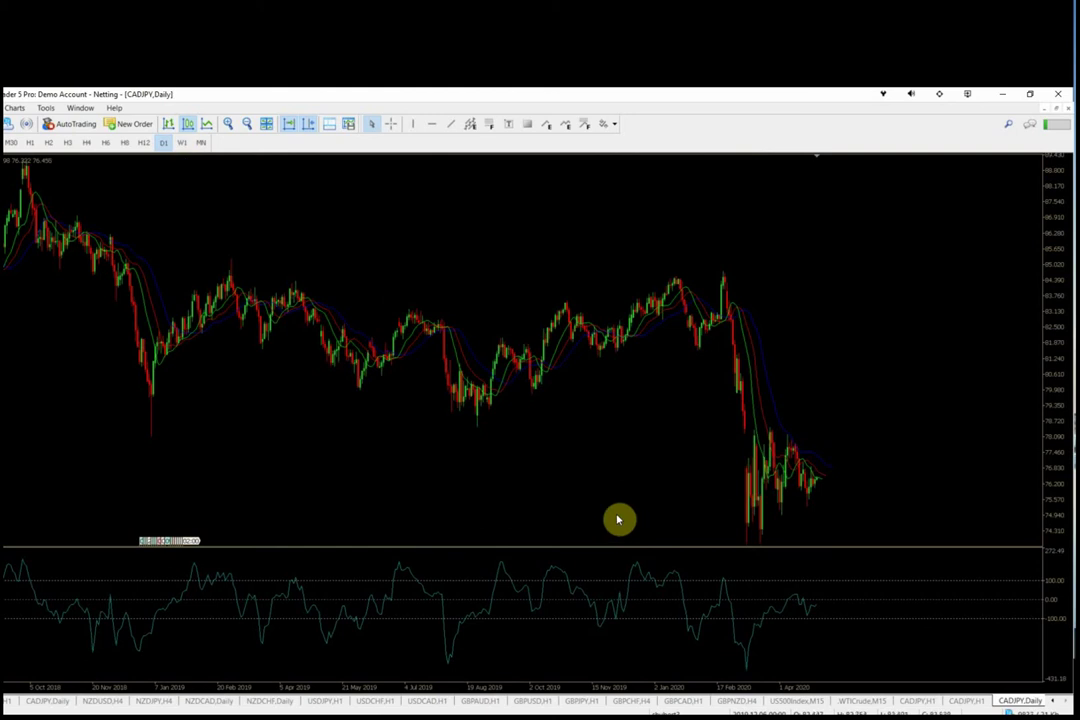
- Compare the Alligator lines on the H4, H12 and Daily timeframes of CADJPY, finishing on H4
click(87, 143)
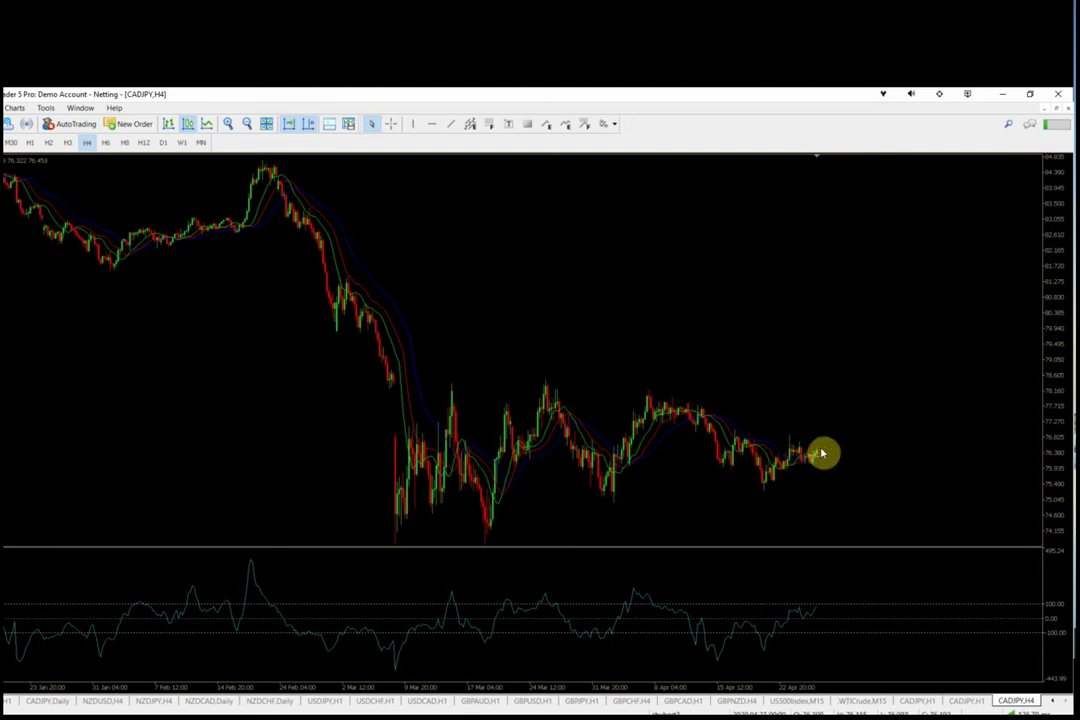
mouse_move(810, 456)
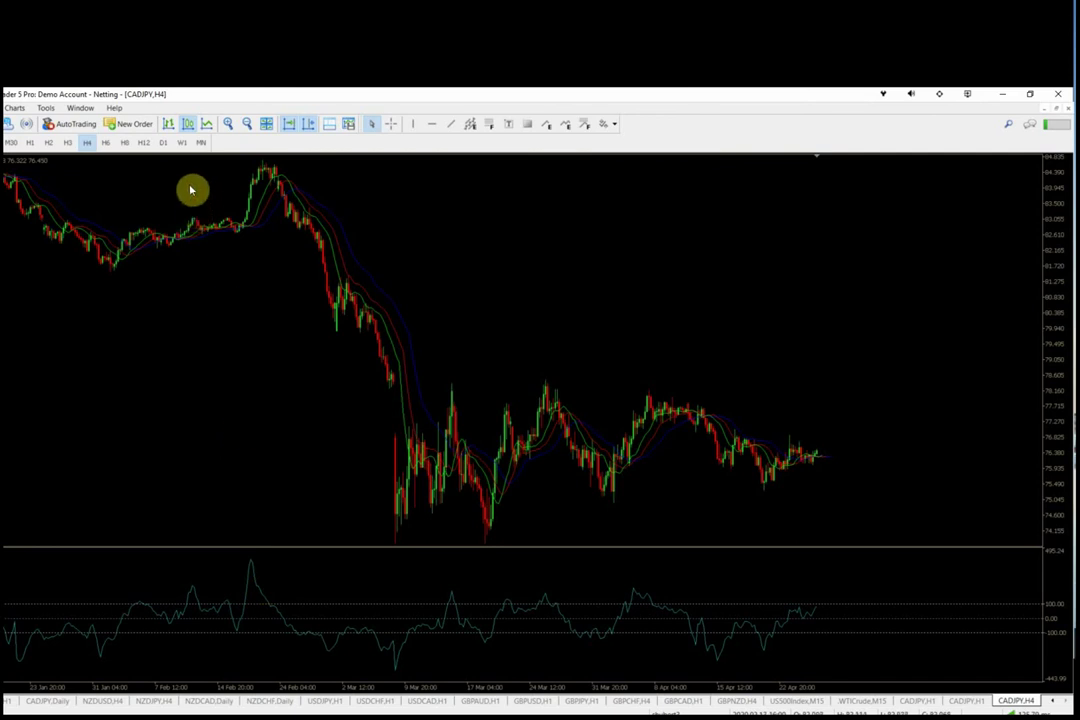
click(166, 141)
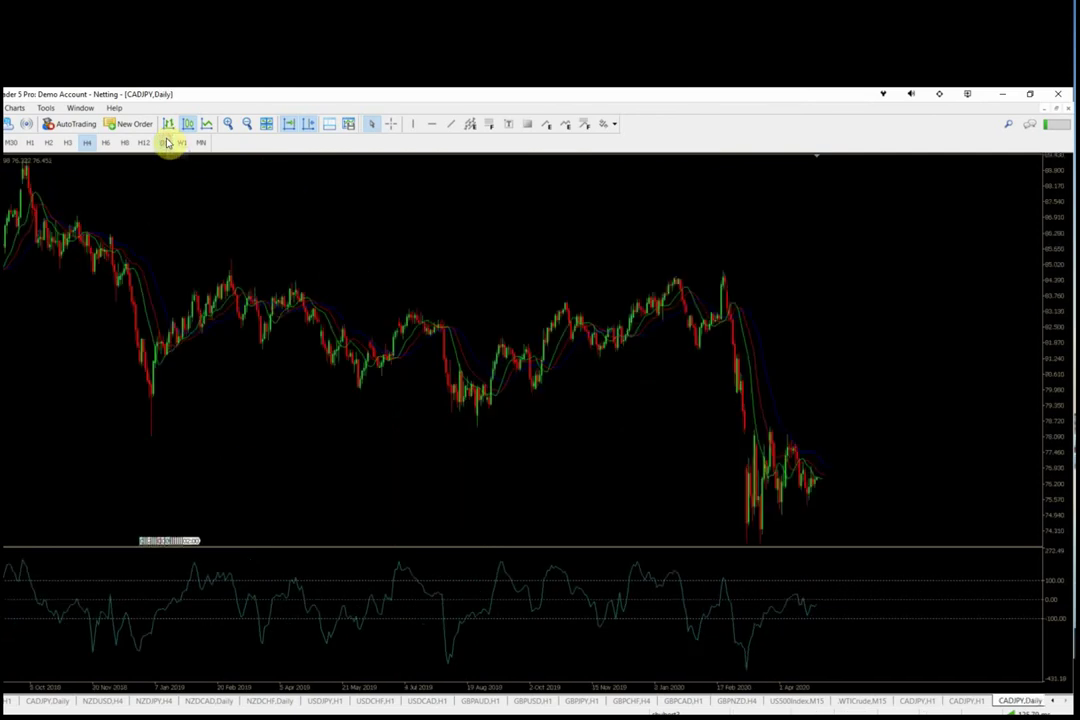
click(86, 142)
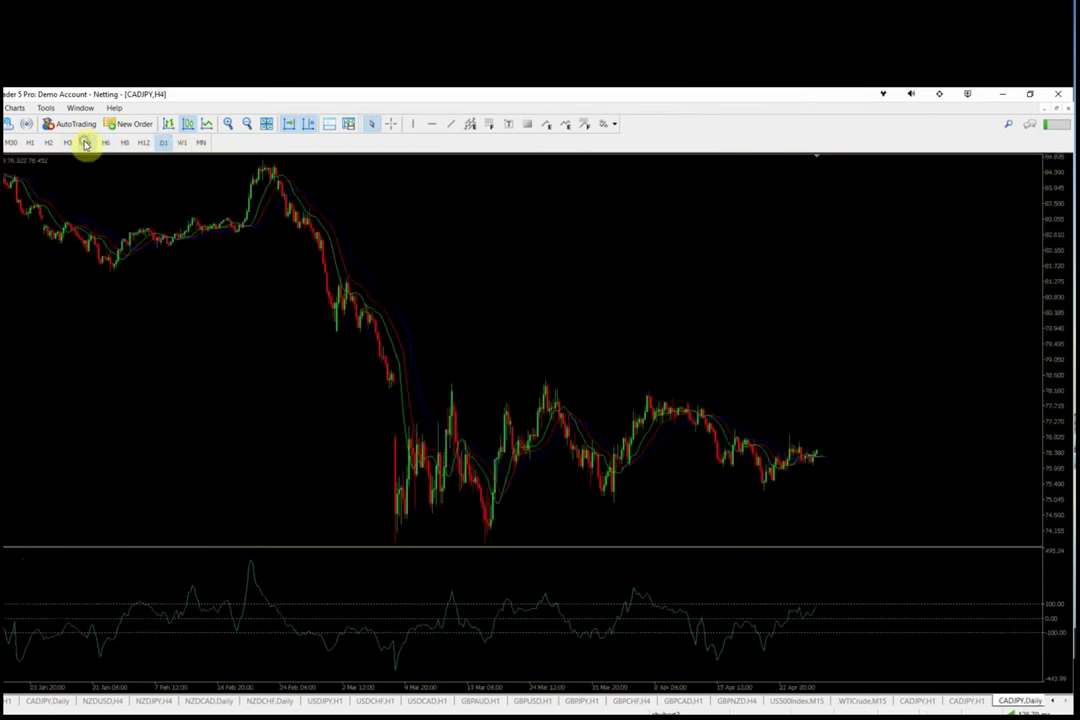
click(146, 142)
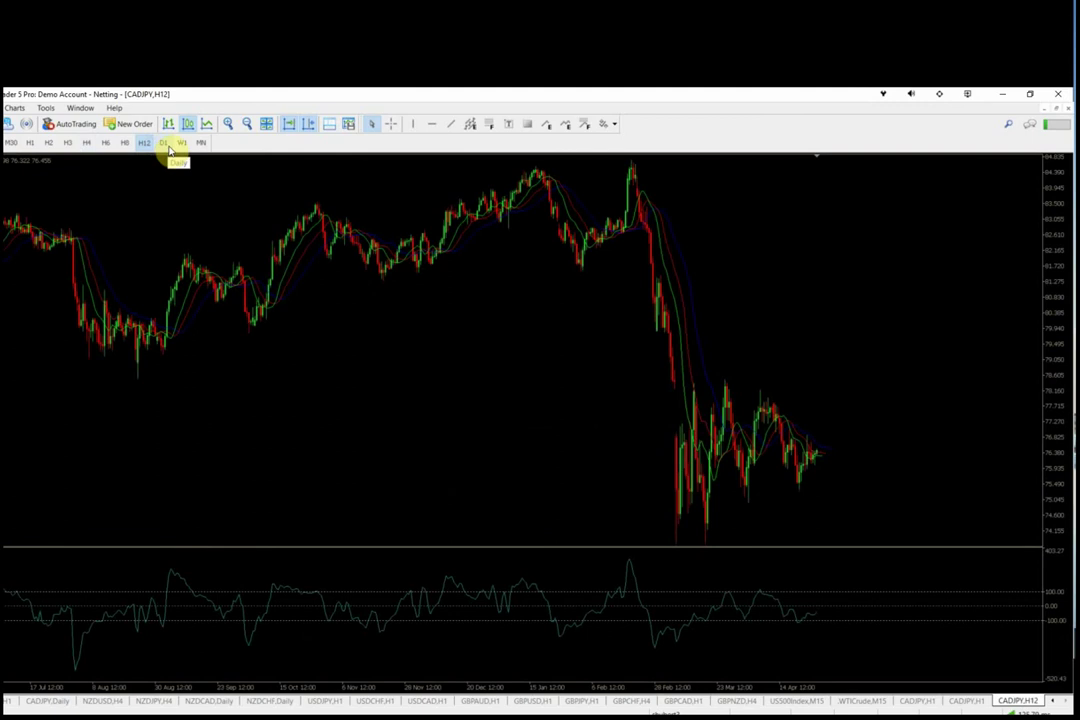
click(166, 142)
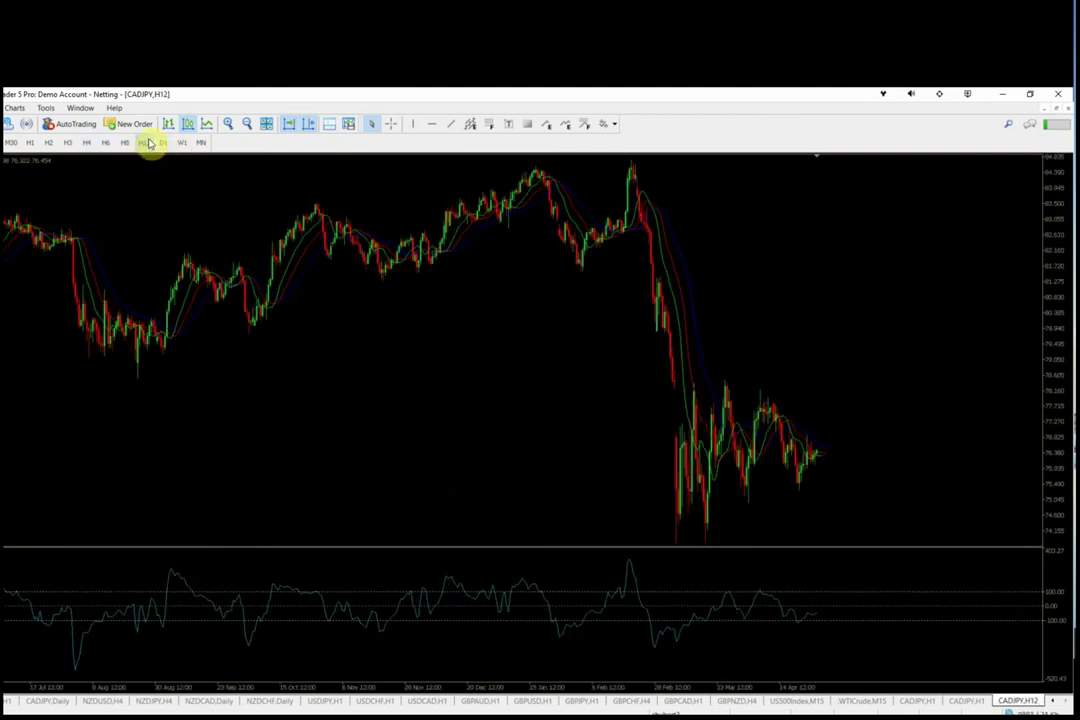
click(85, 143)
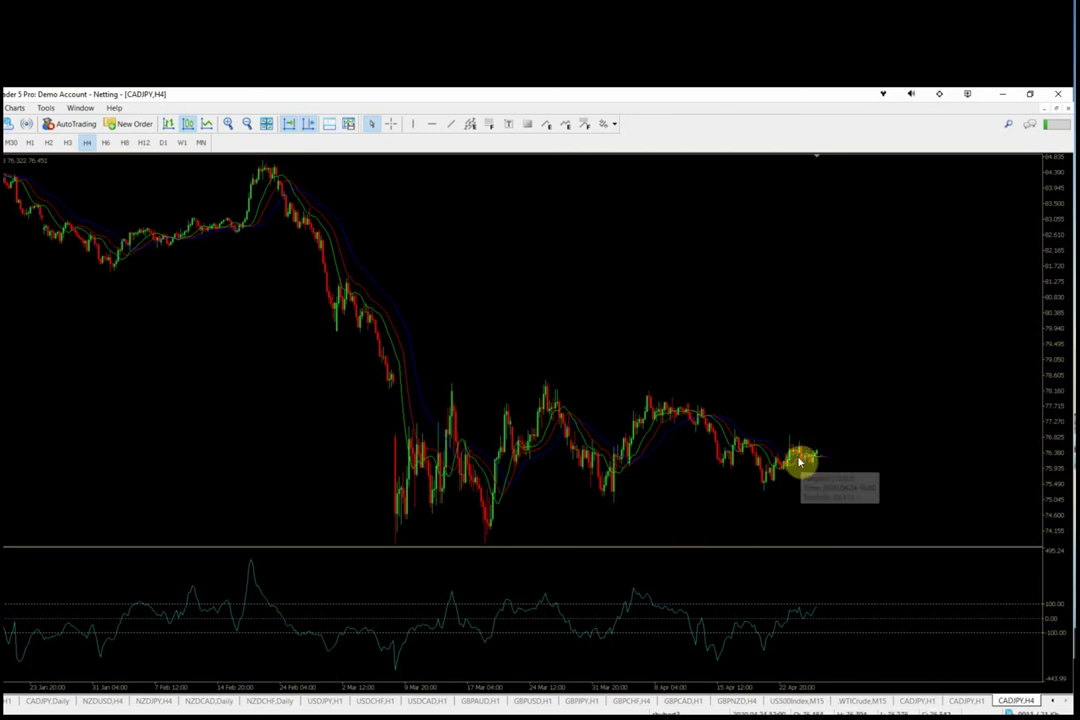
- Check the latest candles against the Alligator lines on the H1, H4 and H6 timeframes, finishing on H1
click(30, 142)
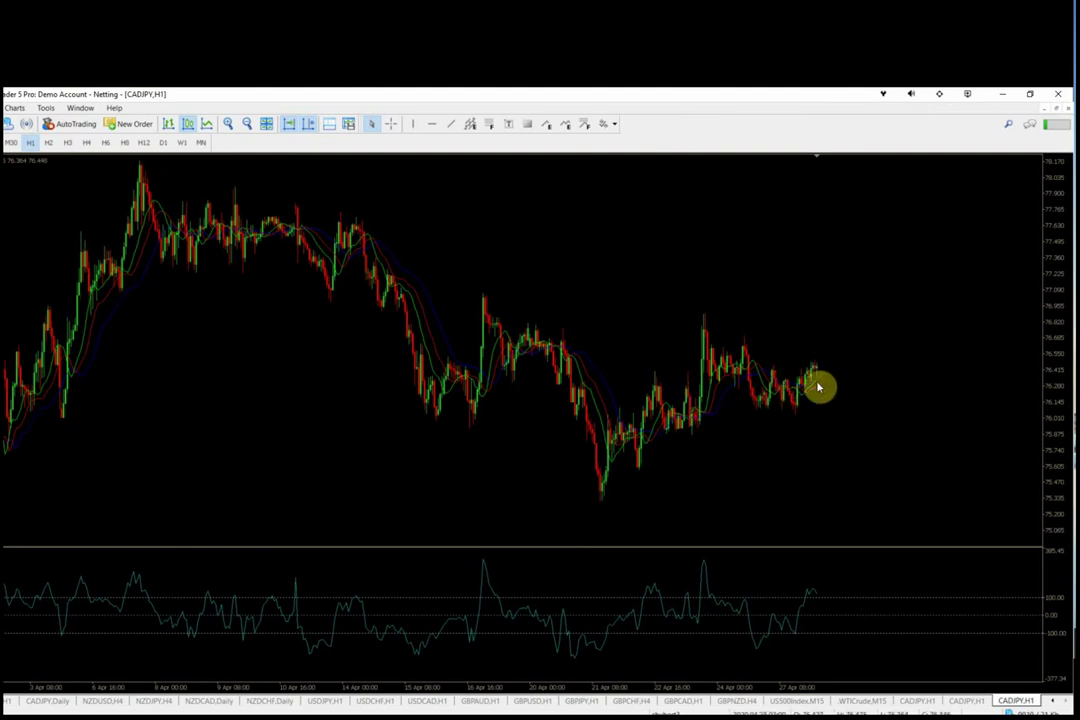
mouse_move(812, 387)
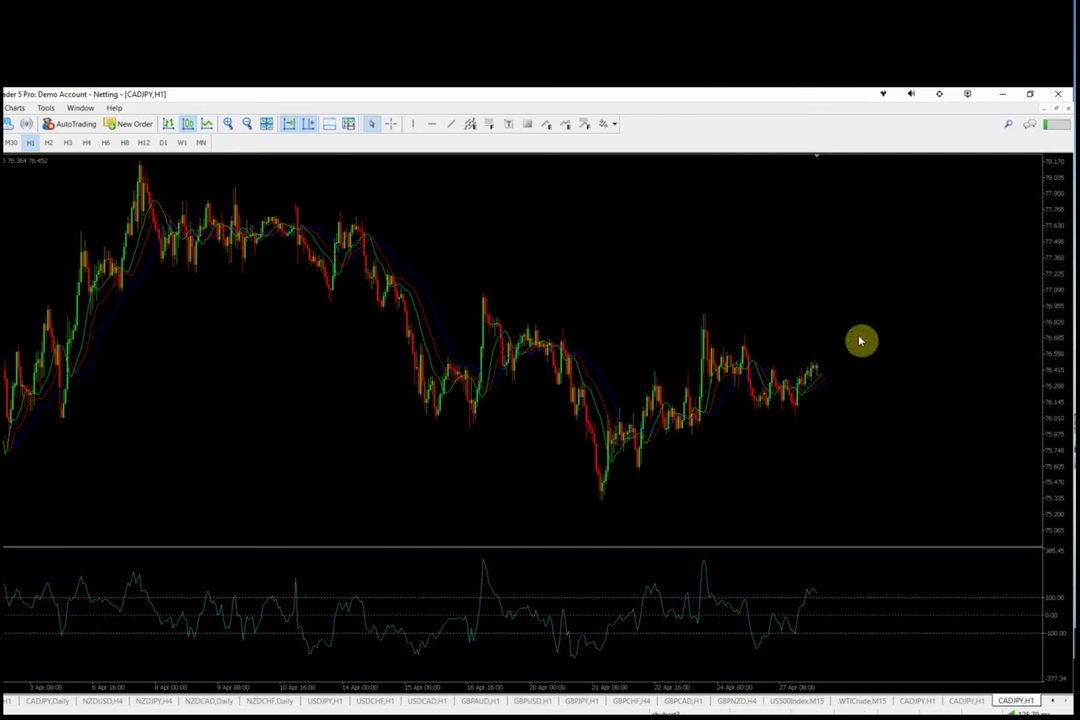
click(3, 142)
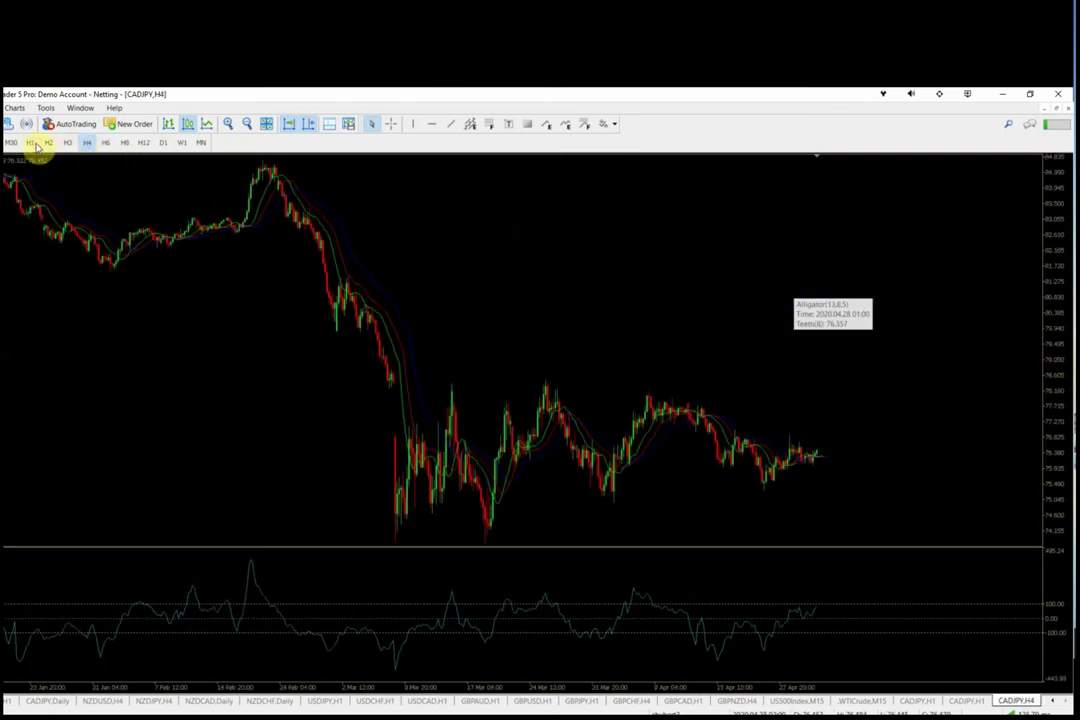
click(30, 142)
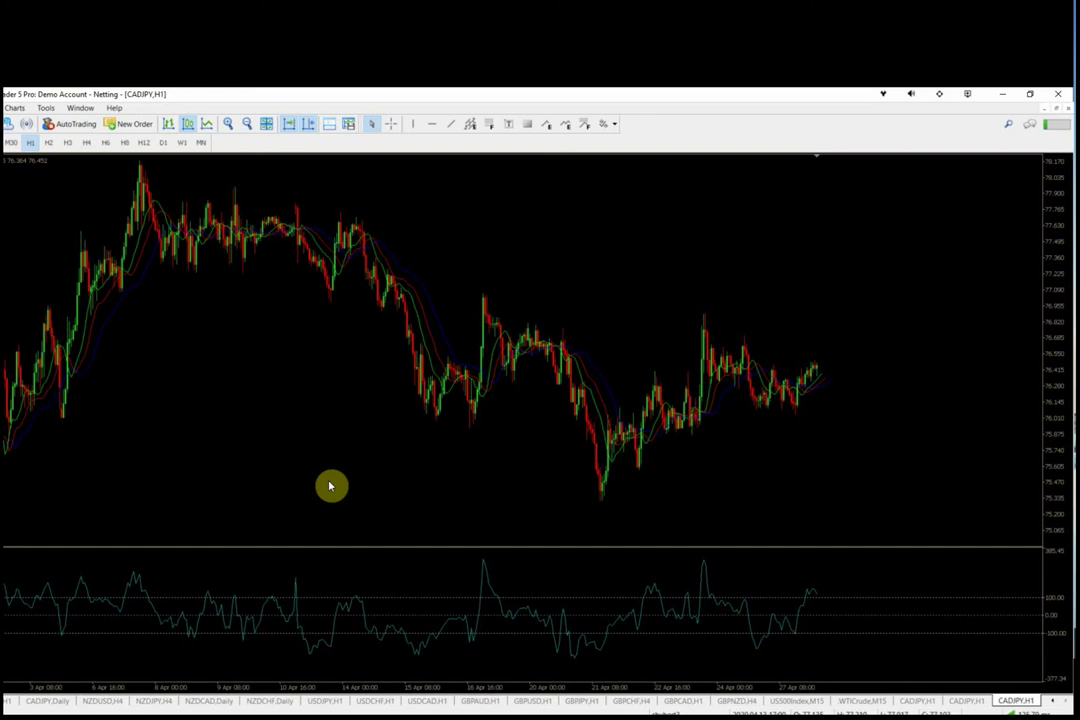
click(86, 143)
click(105, 142)
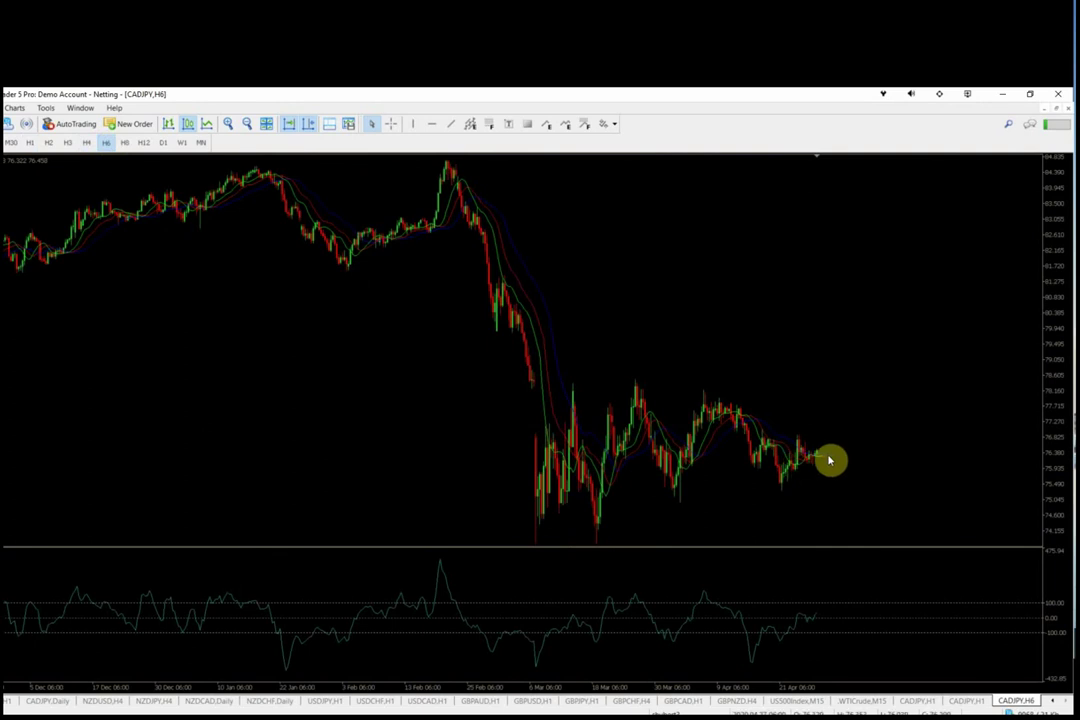
mouse_move(818, 462)
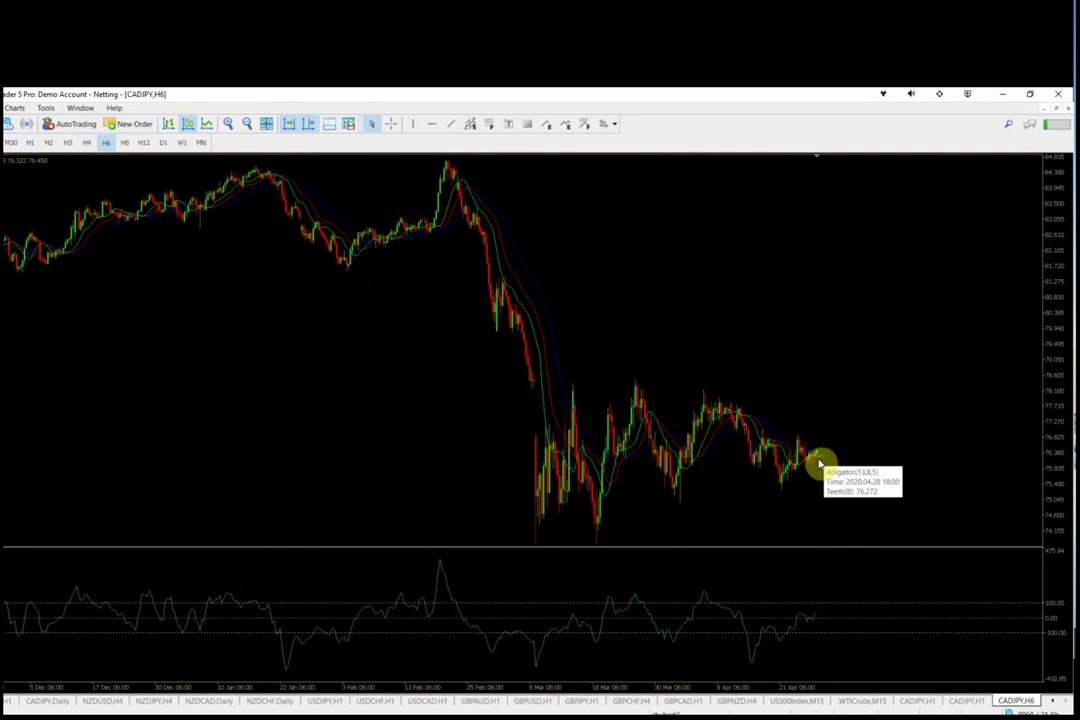
click(33, 143)
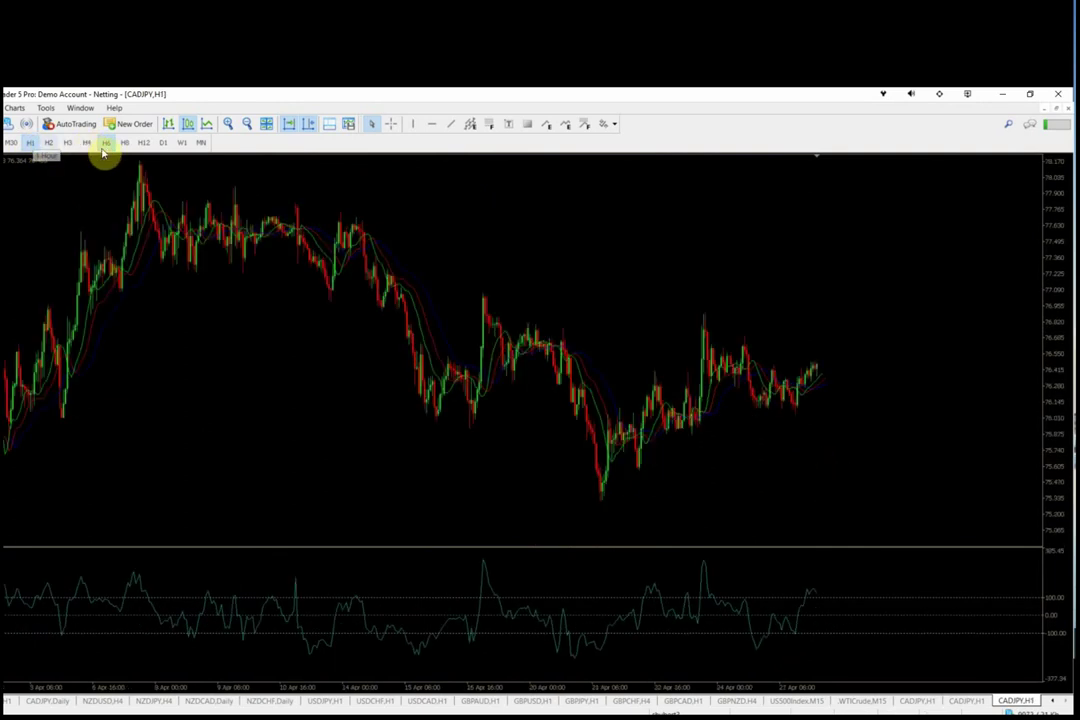
- Step the Alligator chart of CADJPY through the H4, H12 and Daily timeframes, finishing on Daily
click(88, 143)
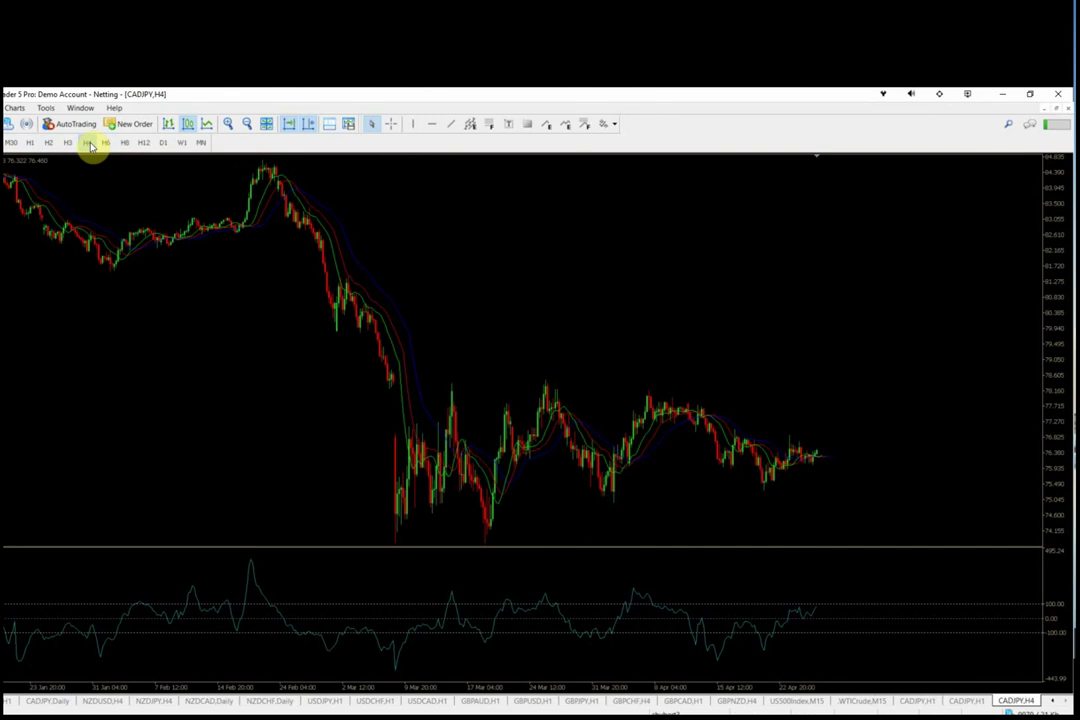
click(146, 143)
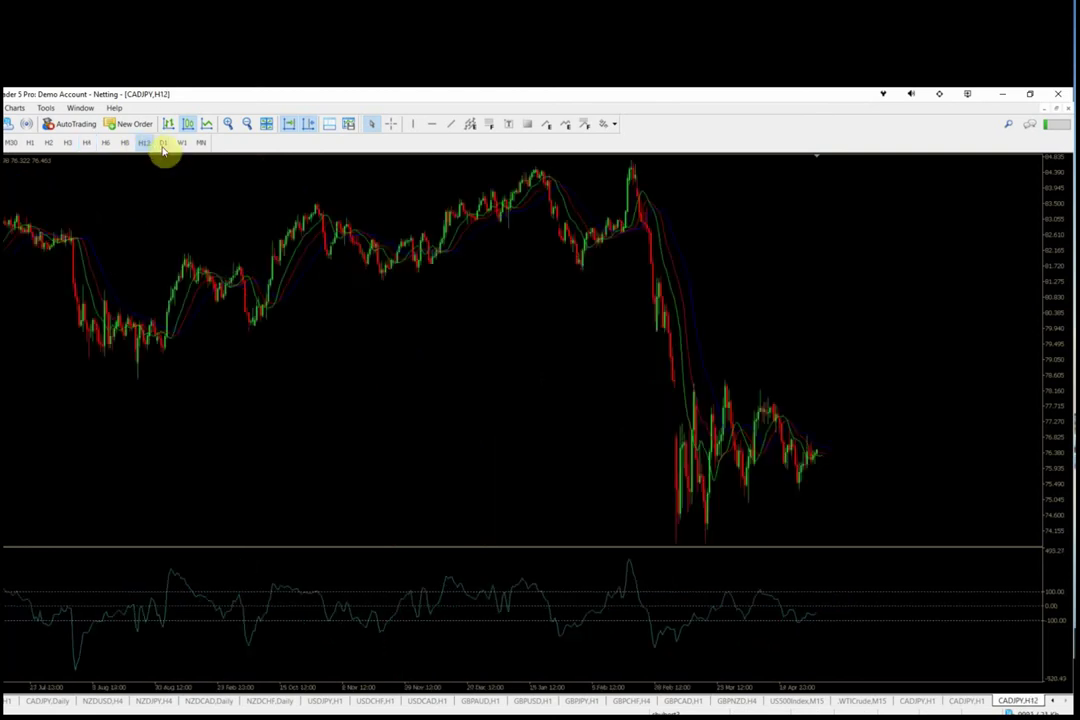
click(165, 146)
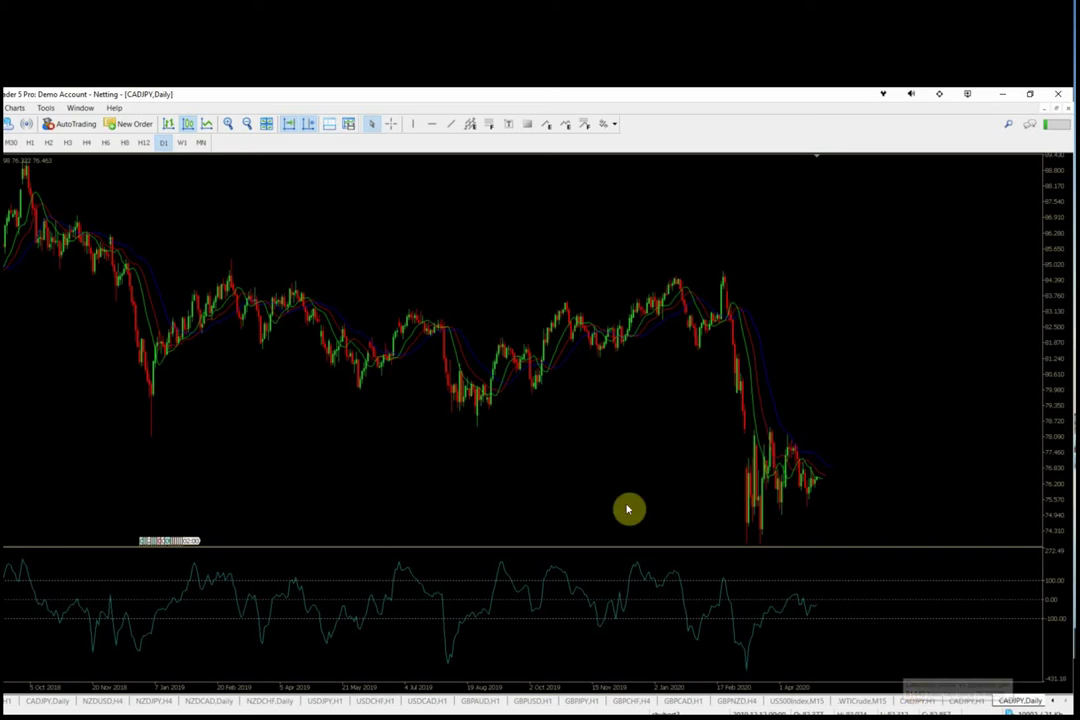
- Compare the two CADJPY H1 moving-average ribbon charts over April, zooming out the first, and finish on the wider ribbon
click(903, 703)
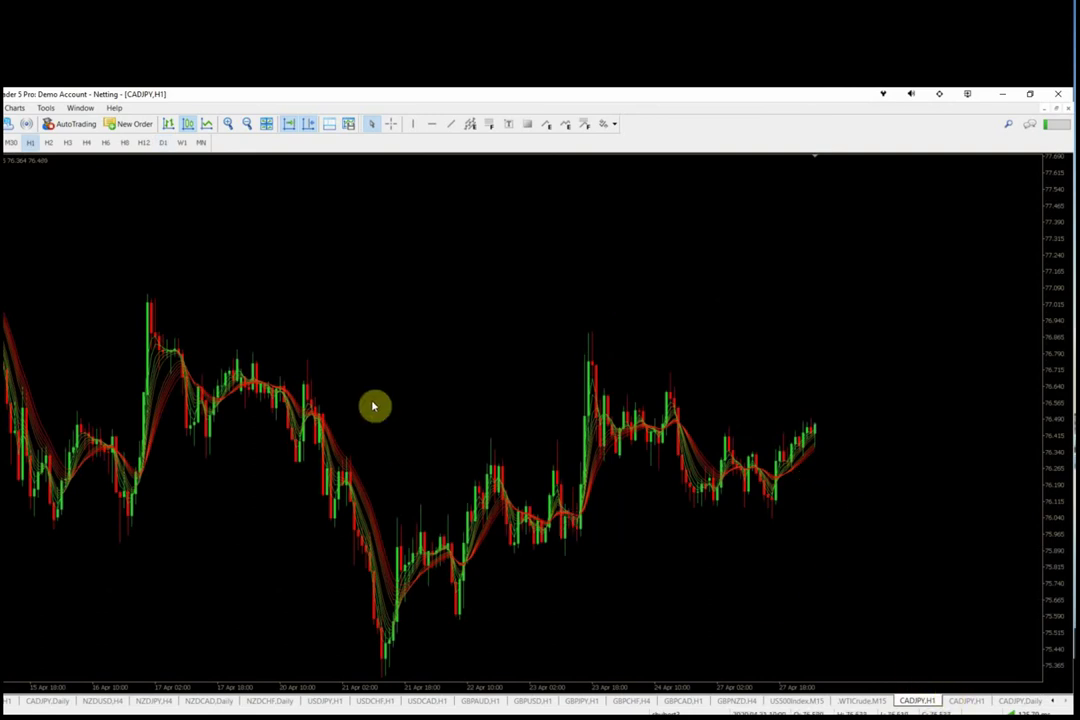
click(246, 124)
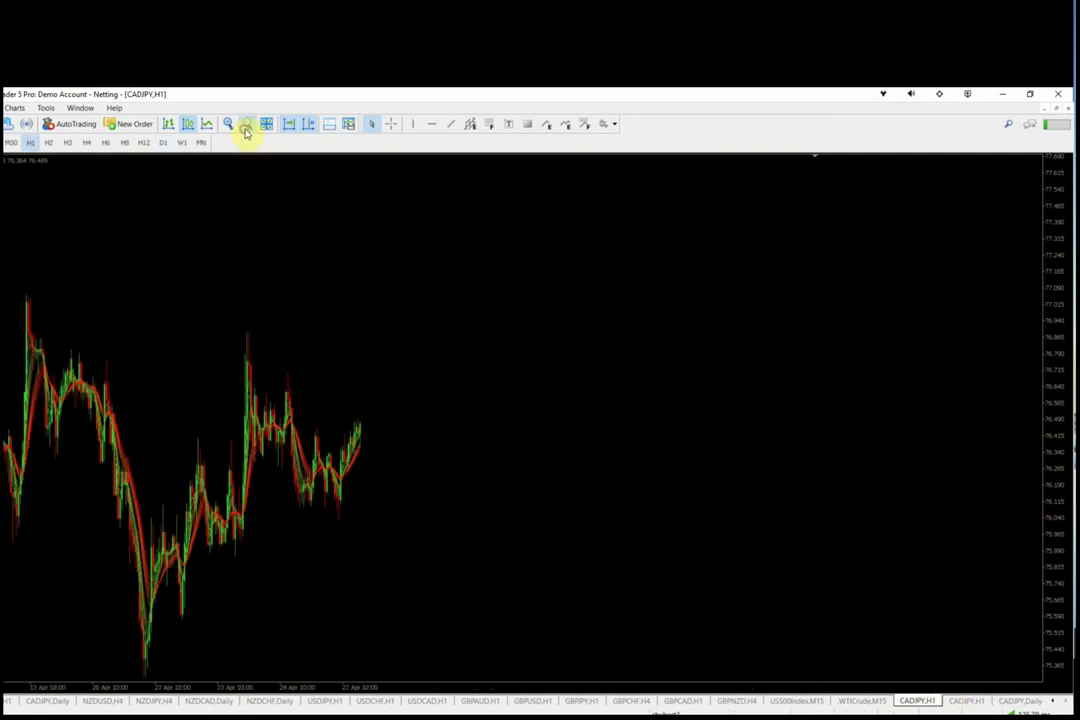
drag(422, 318, 630, 316)
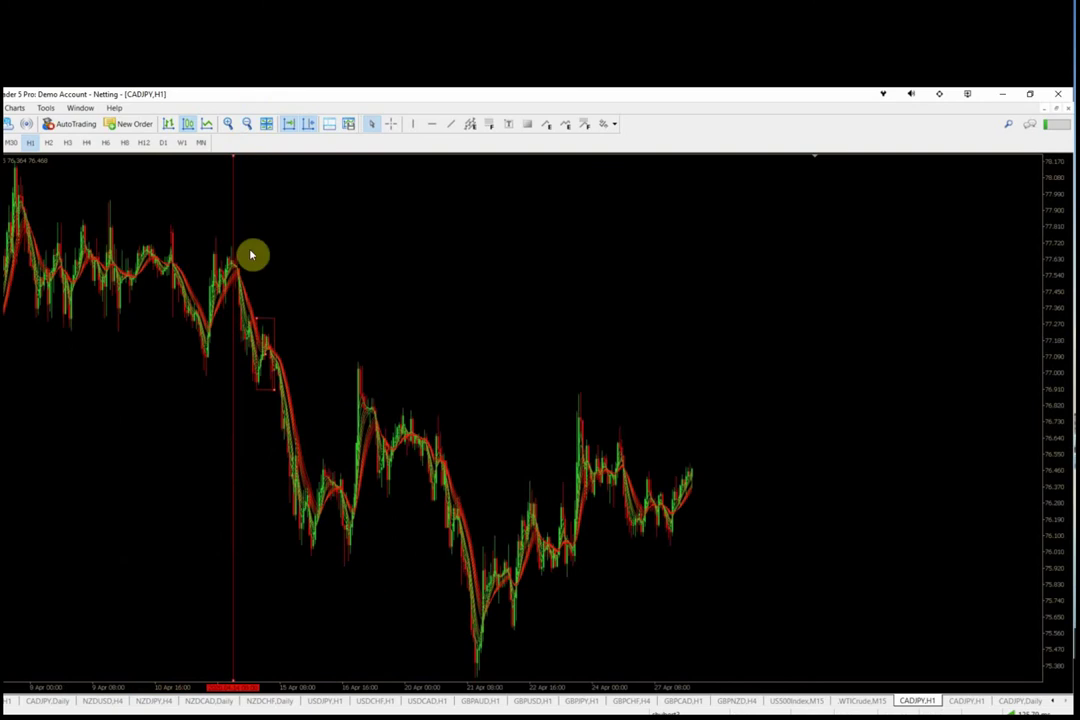
drag(838, 665, 963, 703)
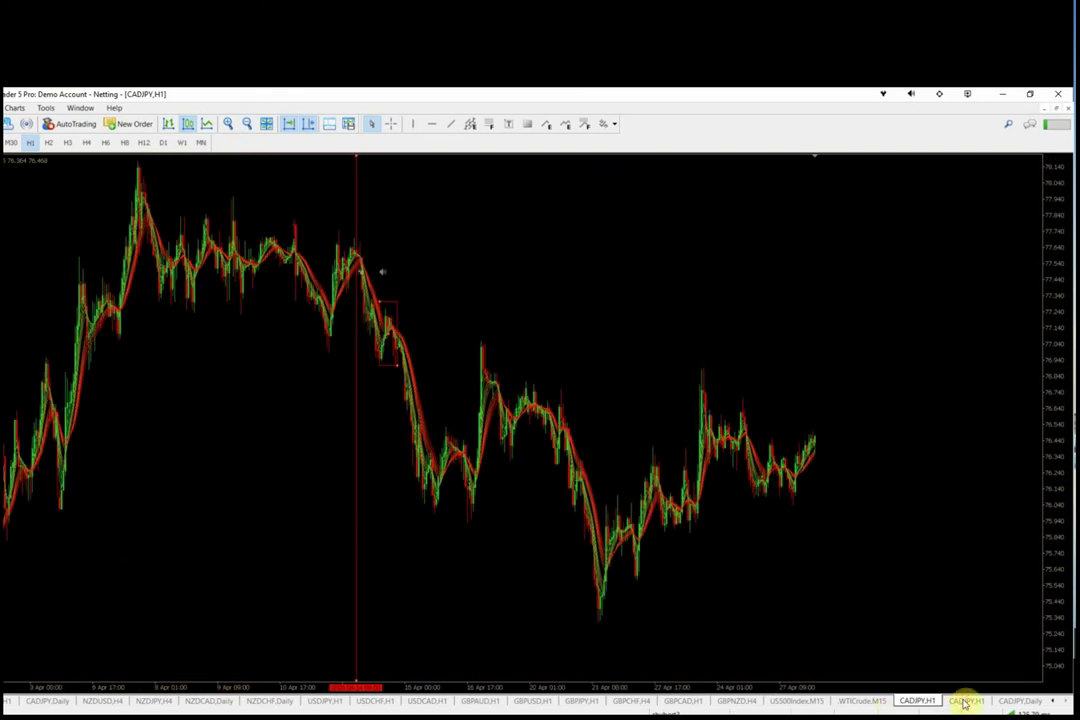
click(963, 703)
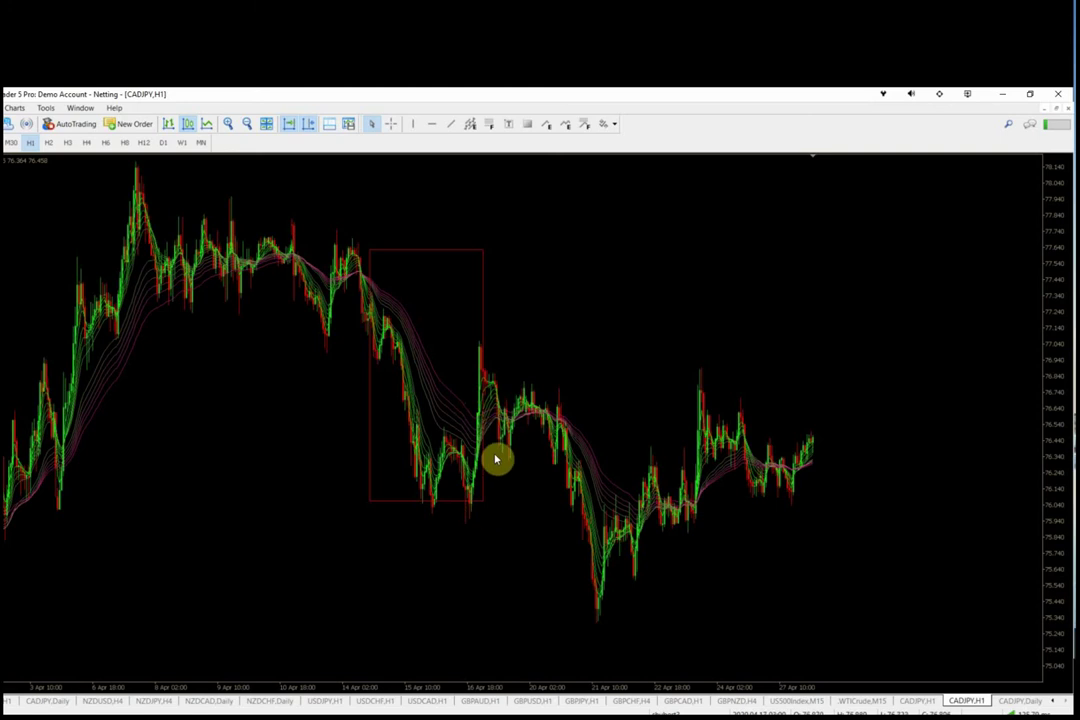
scroll(607, 632, up, 2)
scroll(544, 494, down, 2)
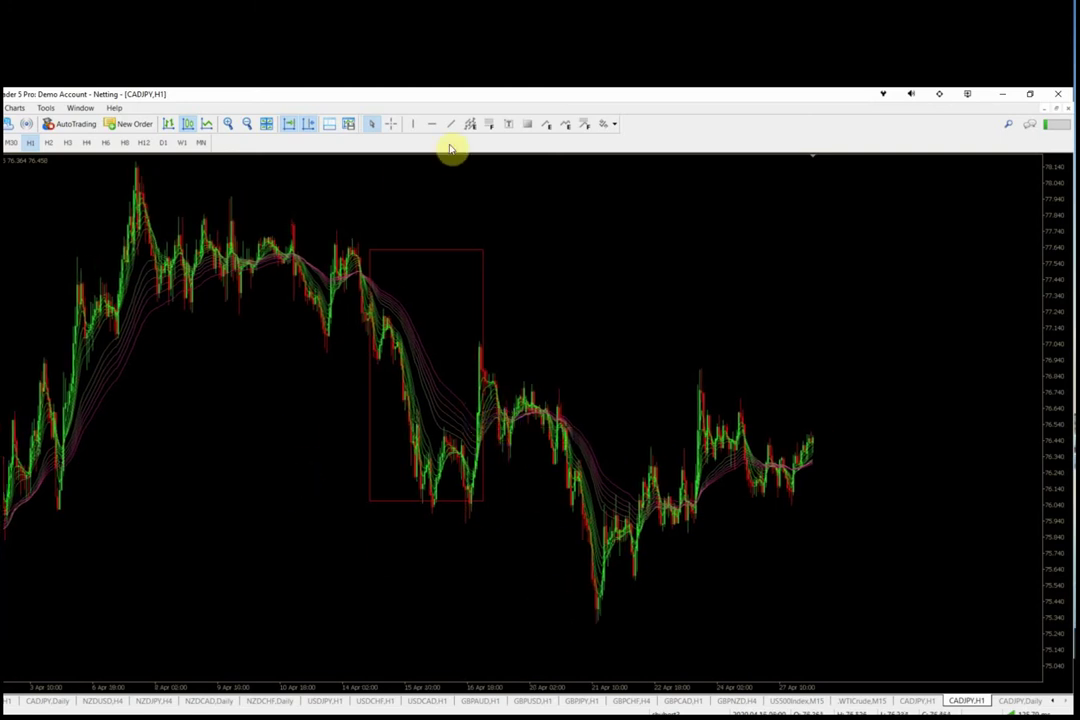
- Draw a Fibonacci retracement over the 14 to 16 April drop, from about 77.49 down to about 75.94
click(492, 128)
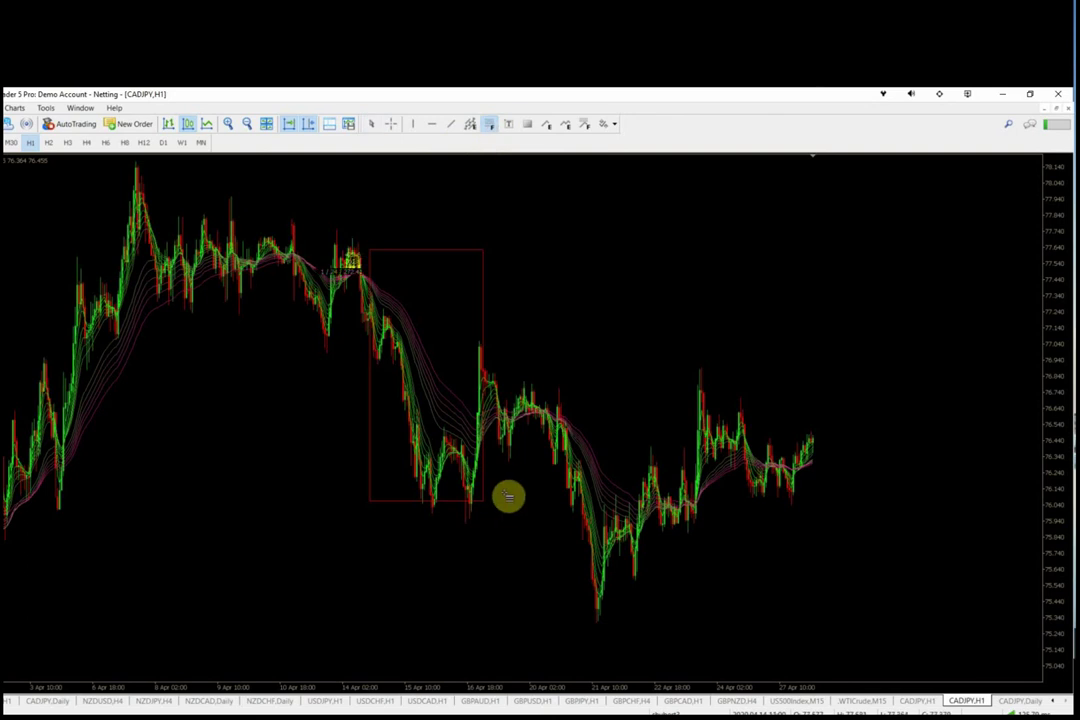
drag(388, 350, 516, 524)
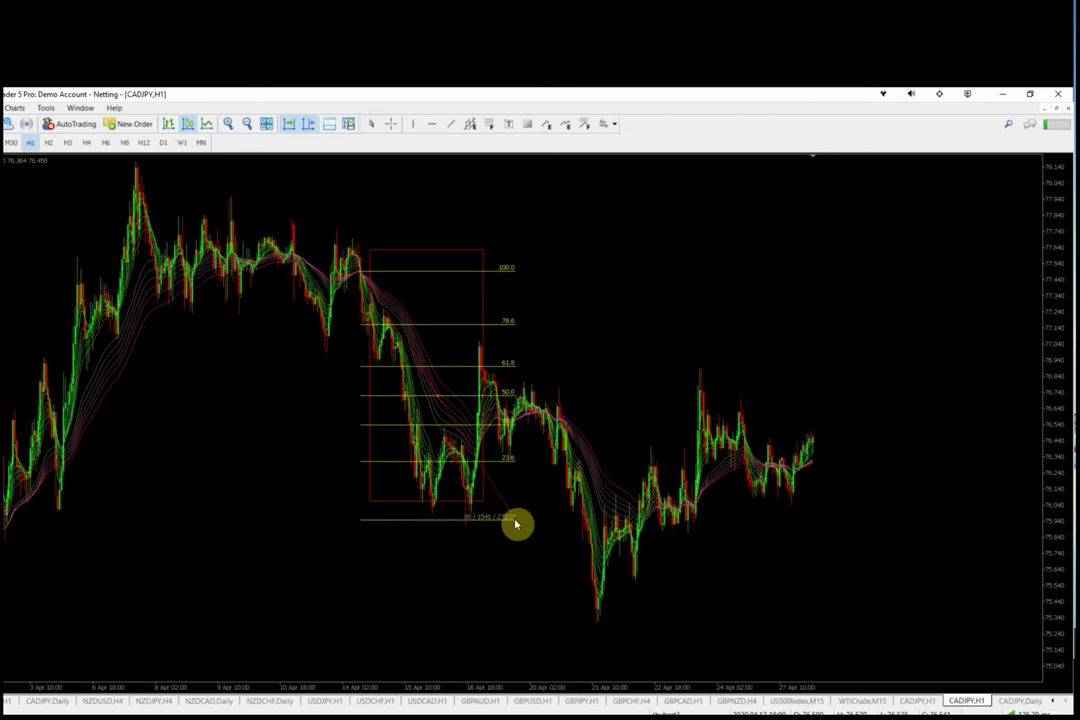
- Delete the red rectangle and the Fibonacci retracement around the mid-April drop
right_click(482, 254)
click(496, 292)
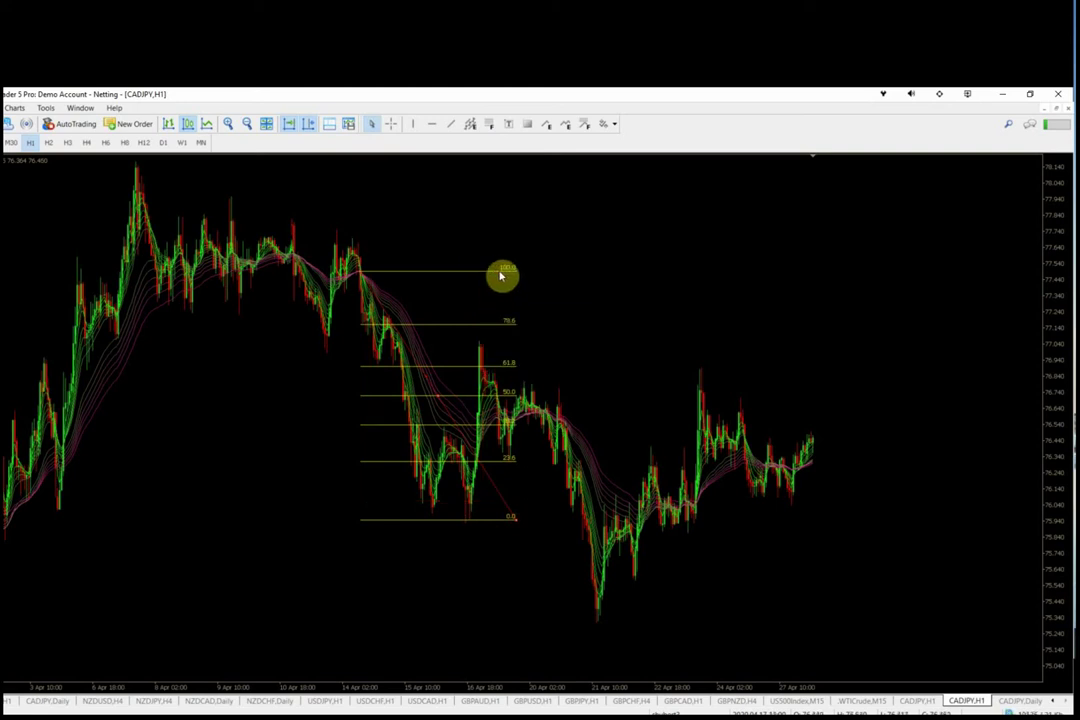
right_click(363, 277)
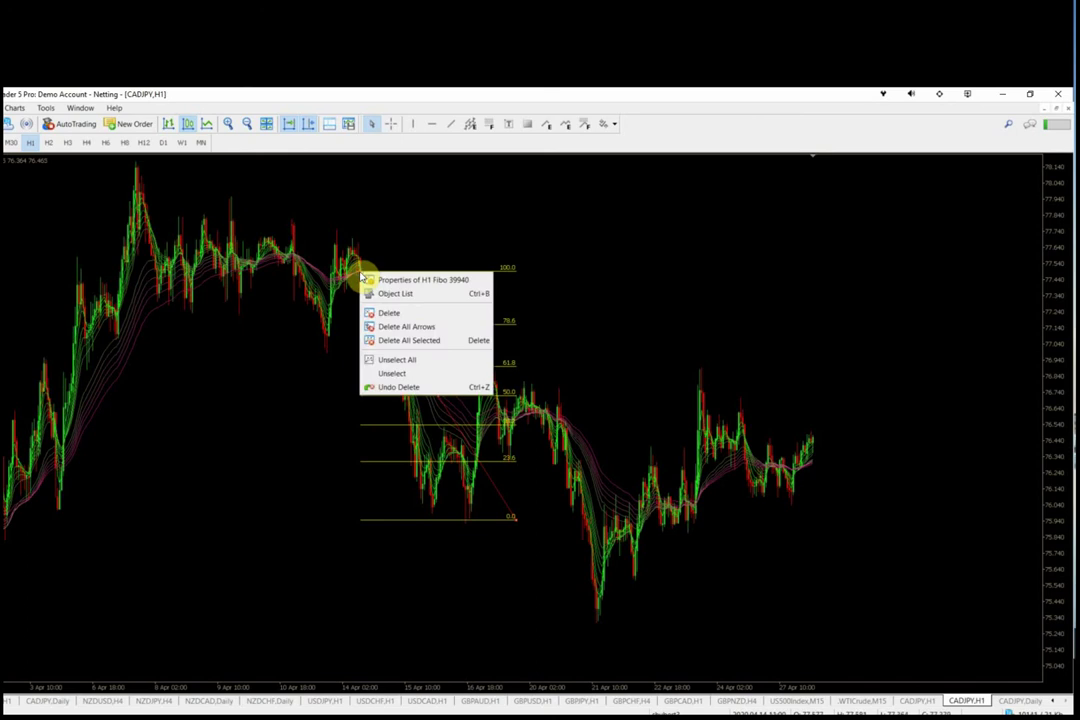
click(389, 313)
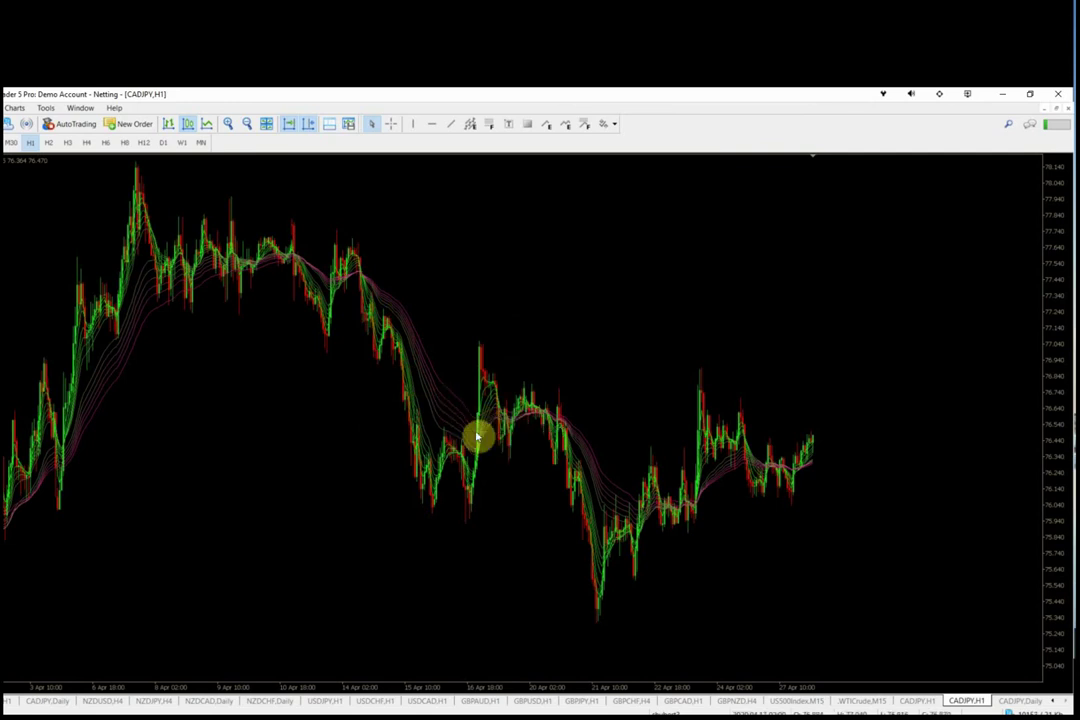
- Add the Commodity Channel Index indicator below the CADJPY H1 chart, accepting its offered settings
mouse_move(479, 416)
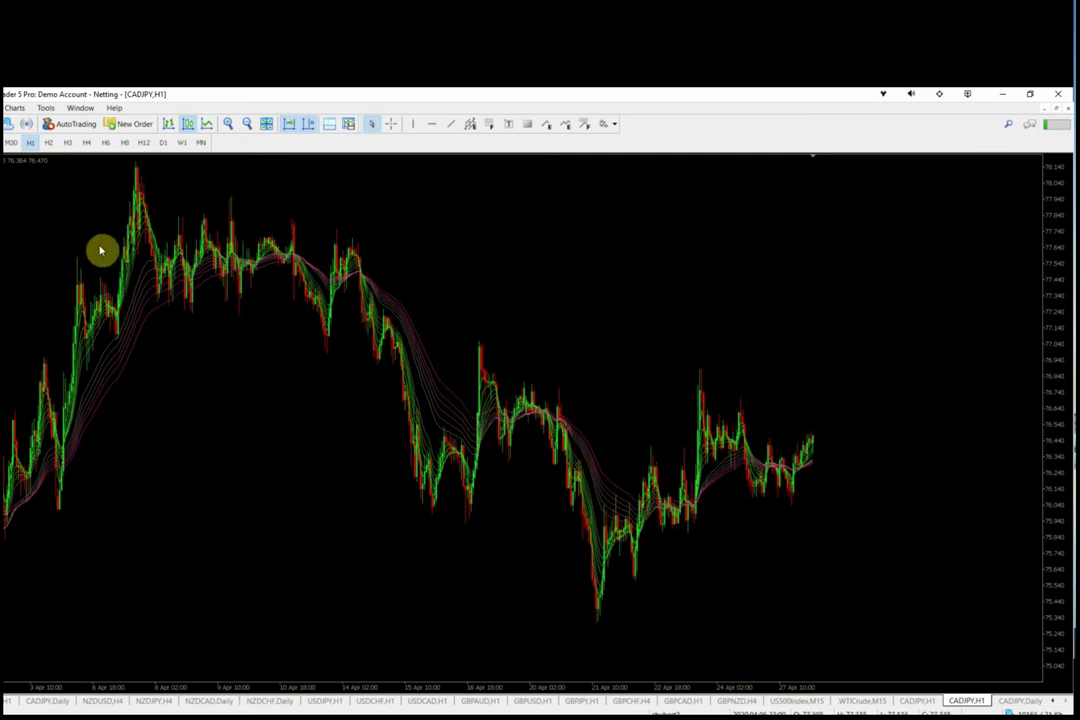
click(16, 108)
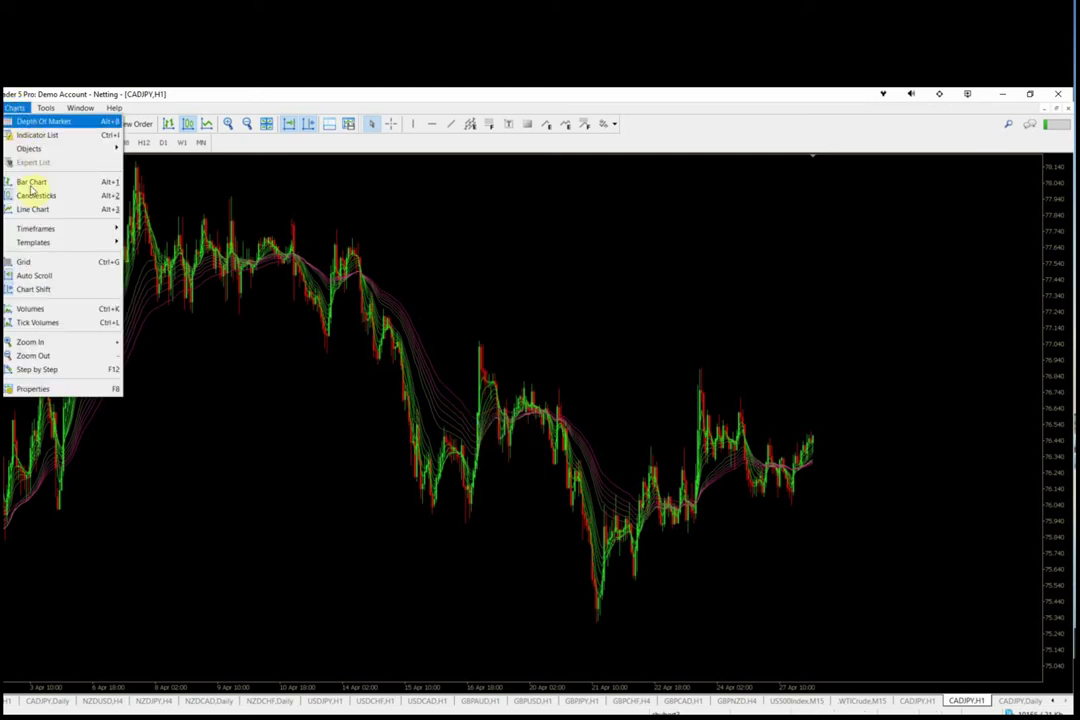
click(2, 108)
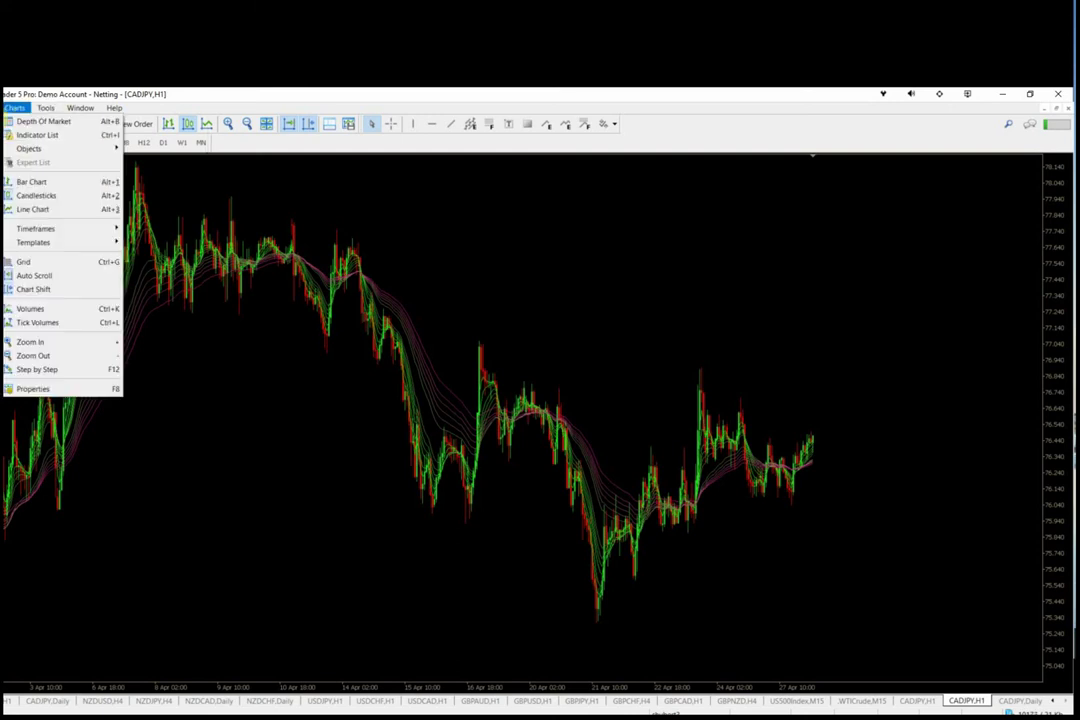
mouse_move(34, 120)
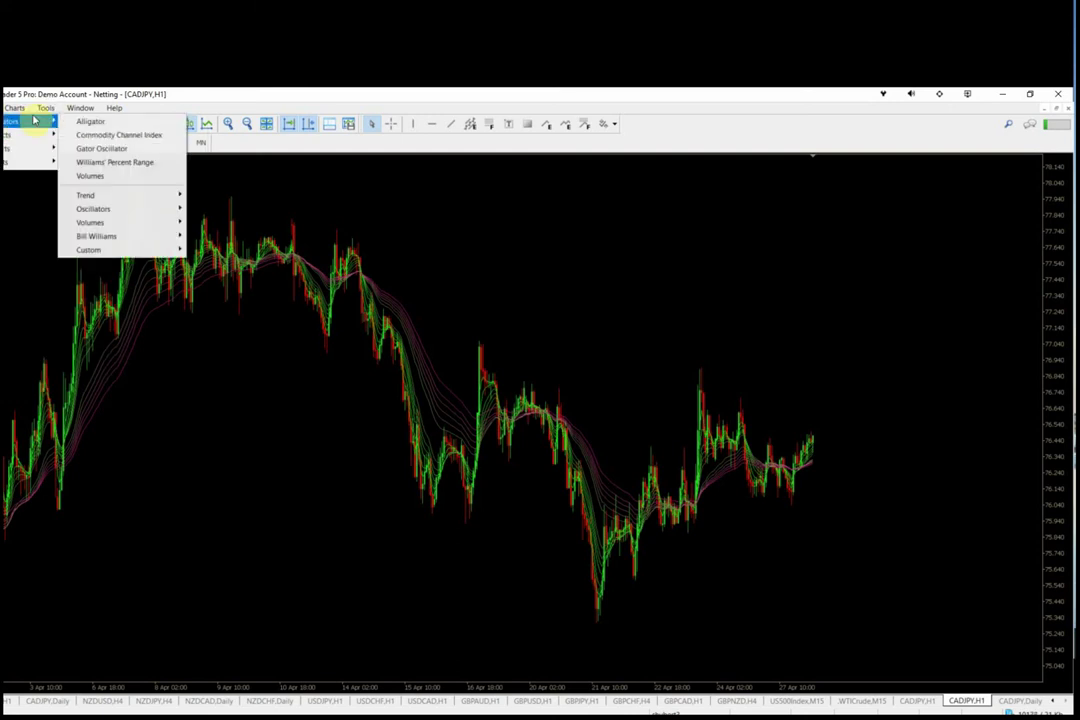
click(101, 137)
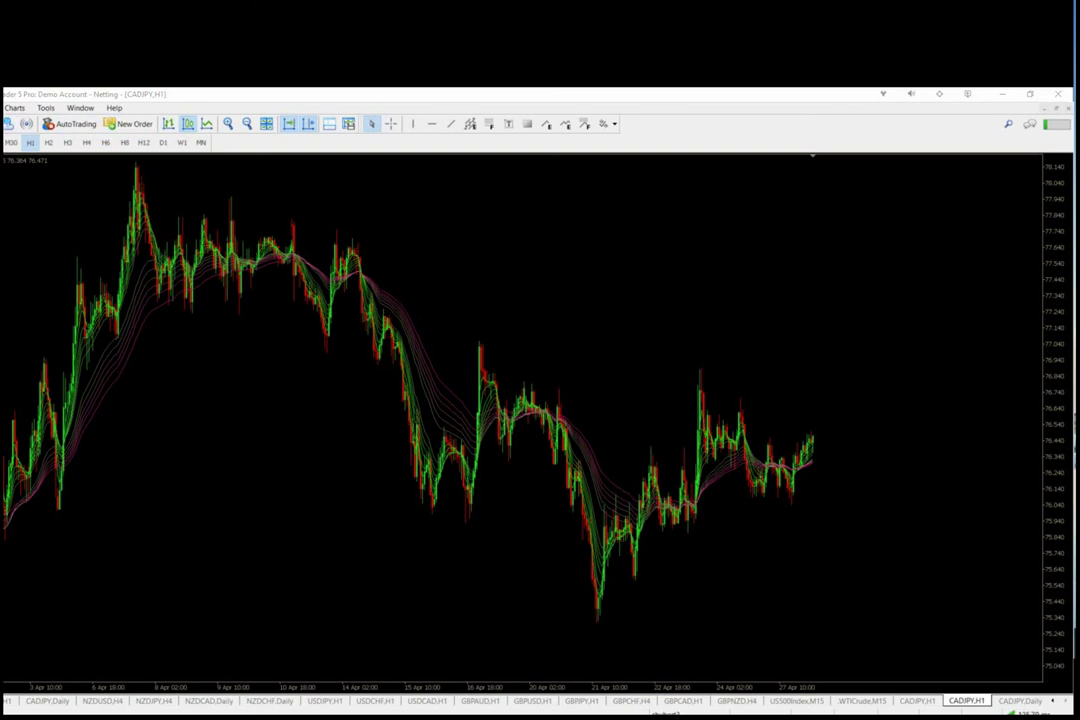
key(Return)
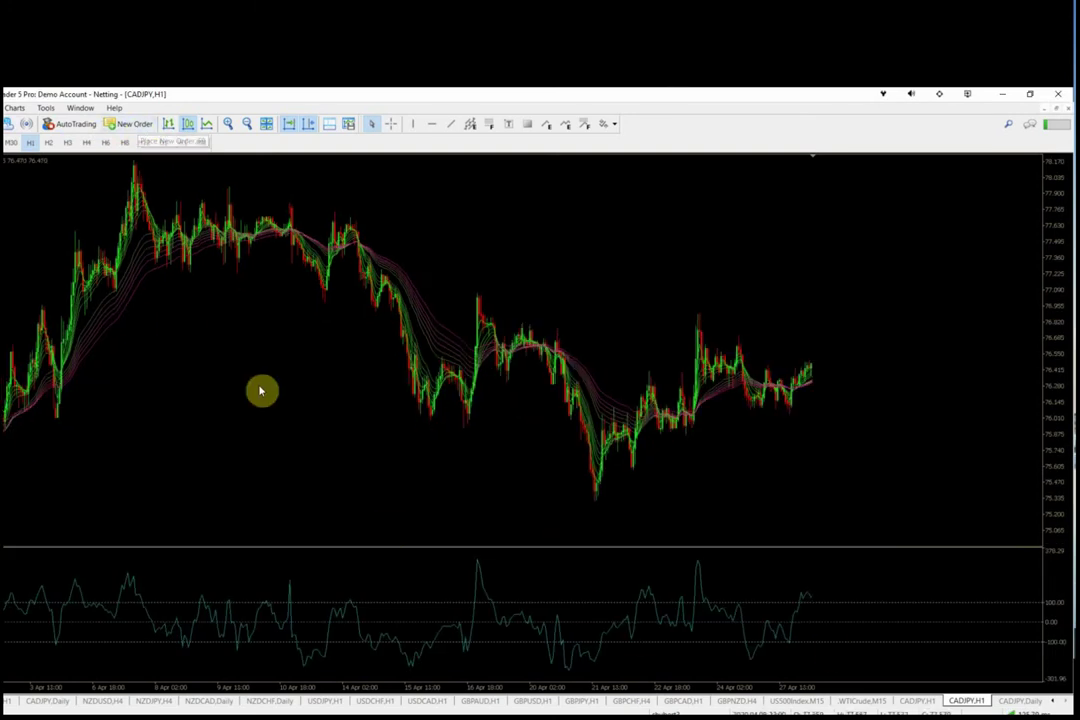
- Draw a falling trendline under the 15 to 16 April price lows and a rising one under the matching Commodity Channel Index lows
click(393, 129)
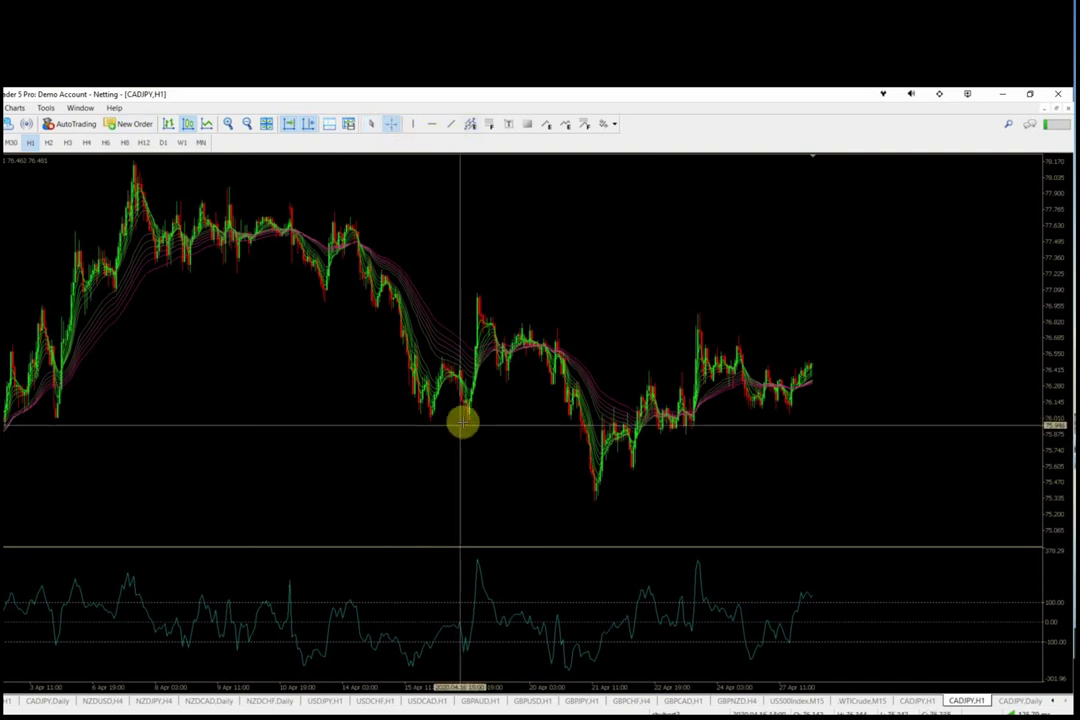
click(468, 425)
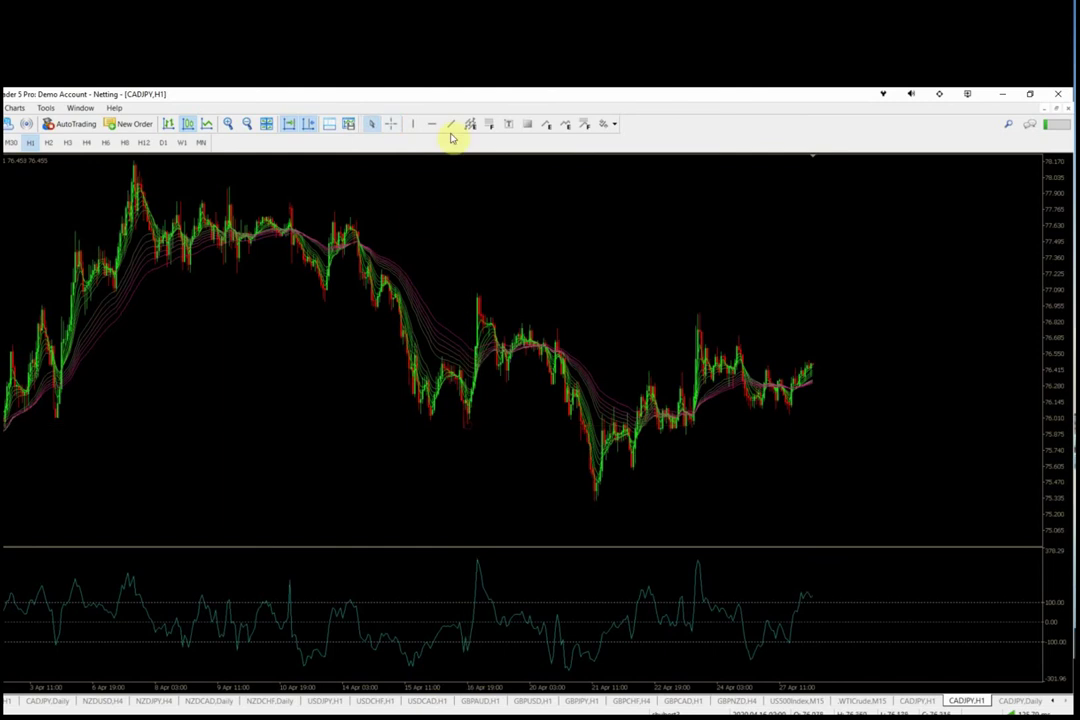
click(451, 124)
drag(398, 398, 472, 436)
click(451, 125)
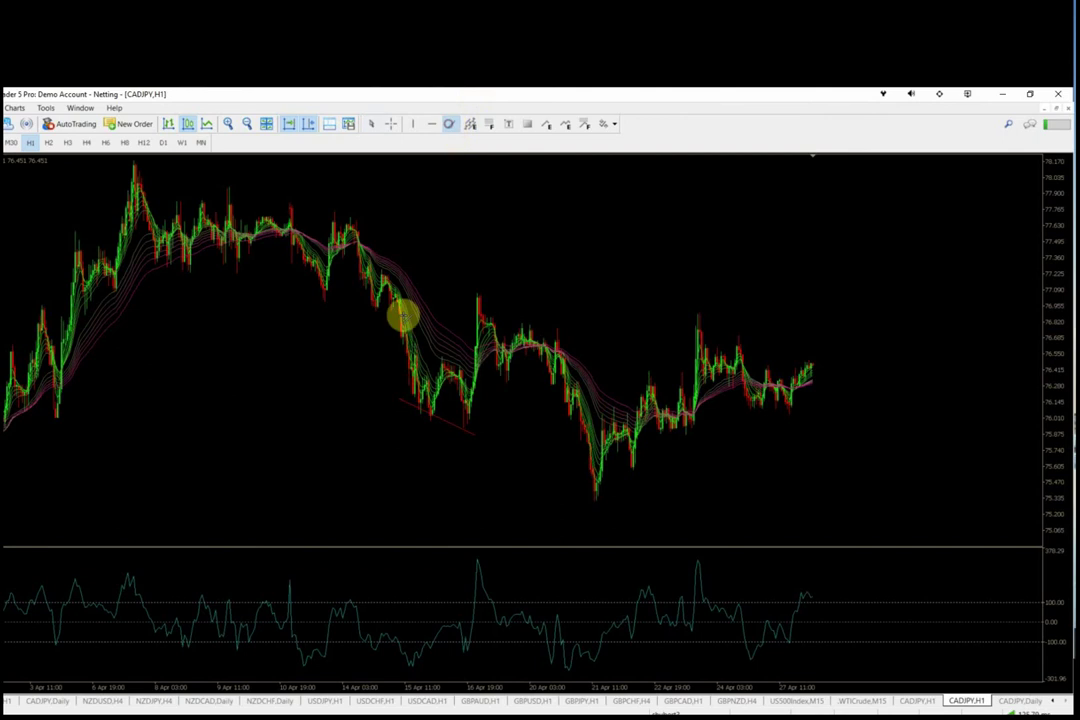
drag(406, 668, 472, 648)
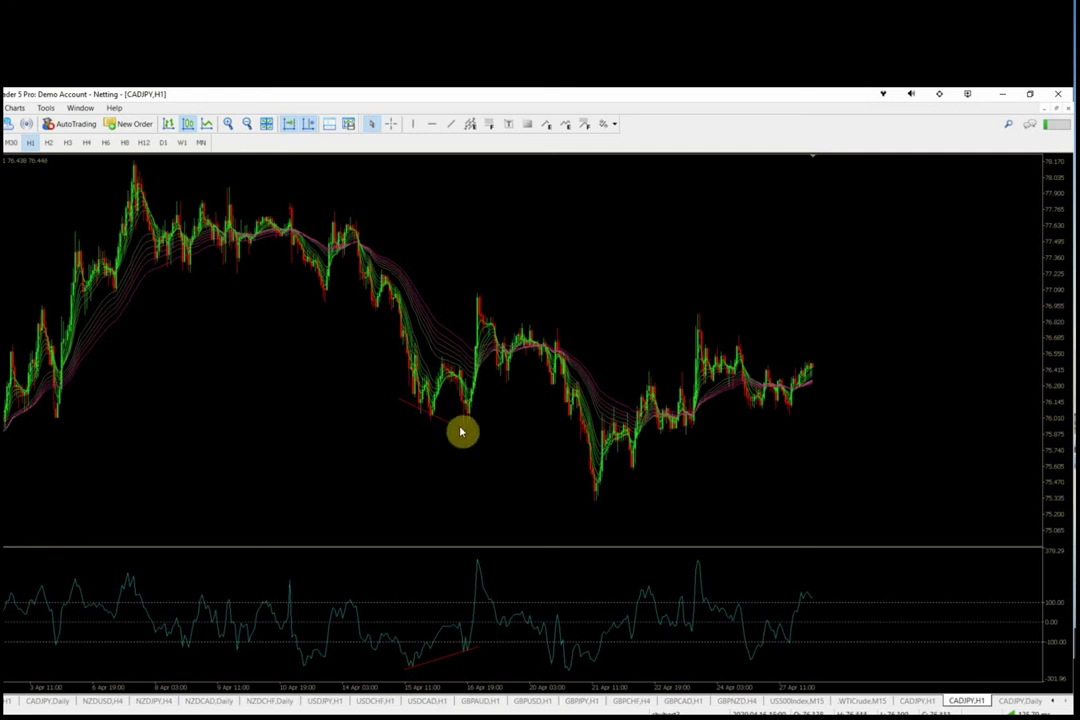
drag(461, 431, 470, 434)
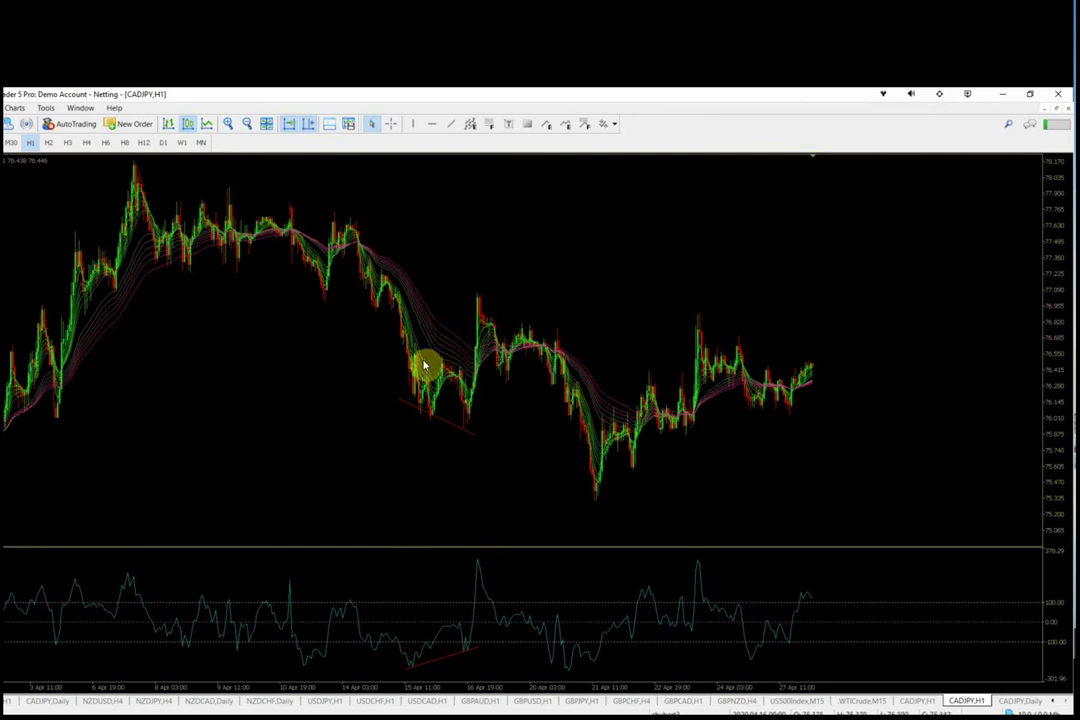
- Draw trendlines joining the 16 April and 21 April lows, one on price and one on the Commodity Channel Index
mouse_move(476, 350)
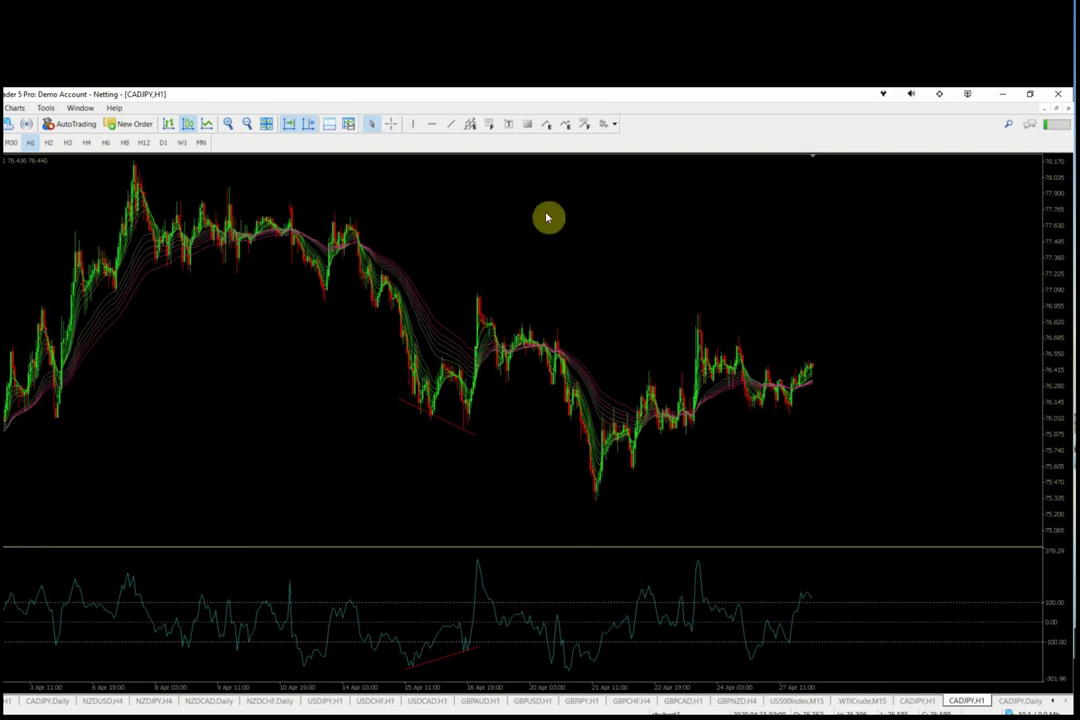
click(451, 125)
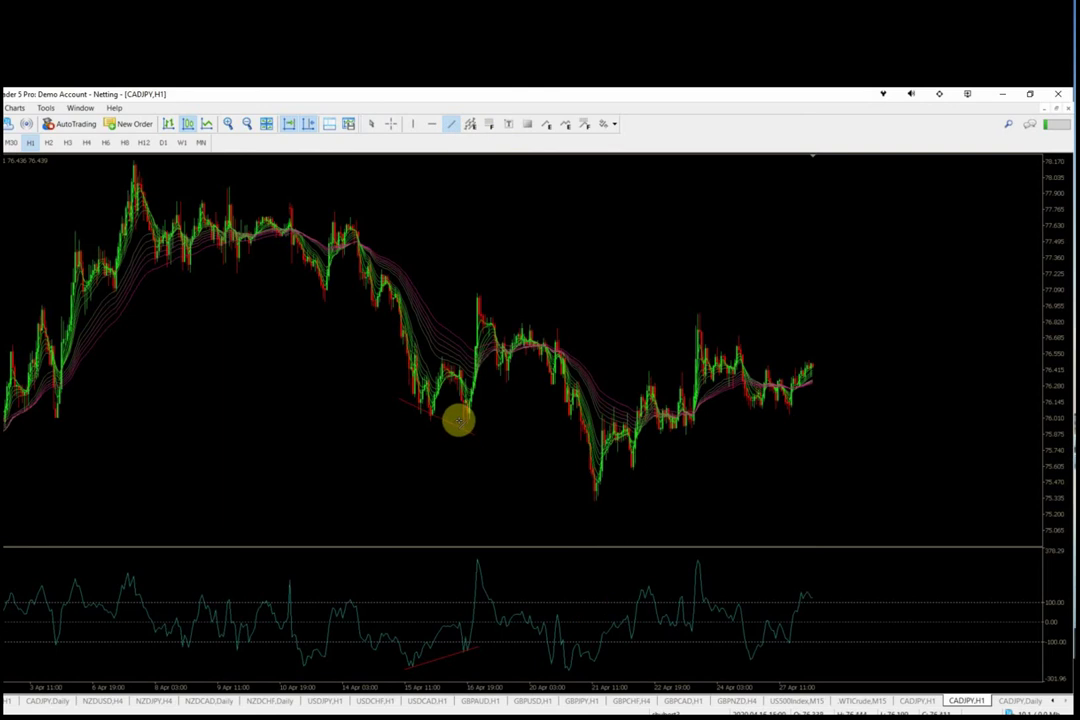
drag(458, 421, 614, 514)
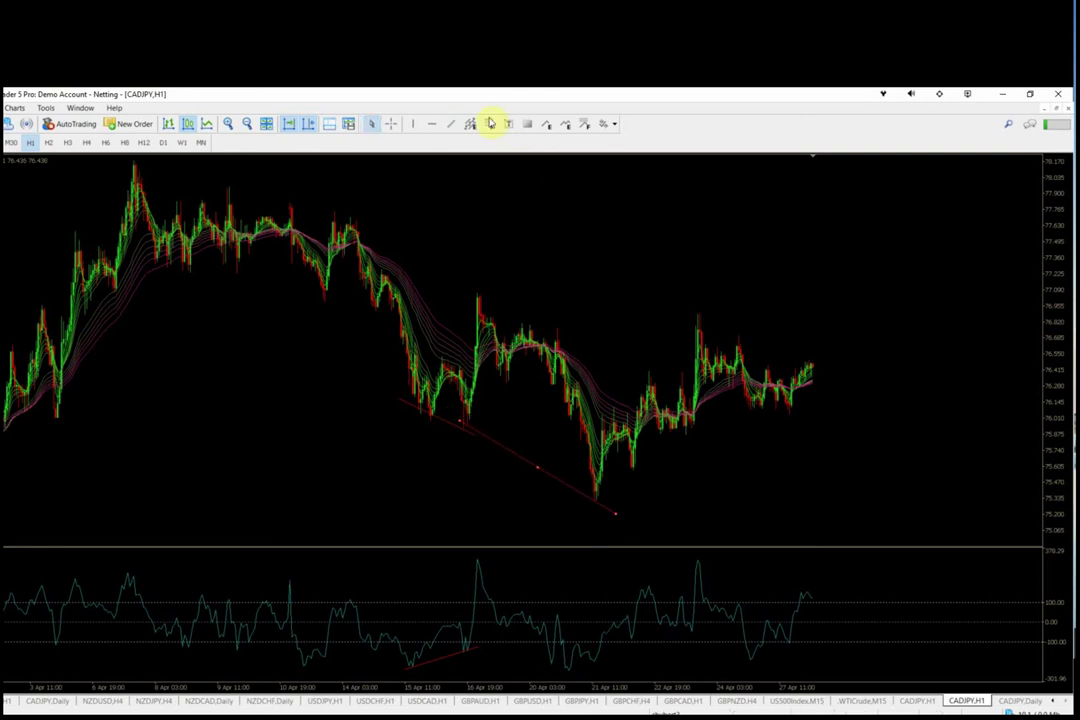
click(453, 124)
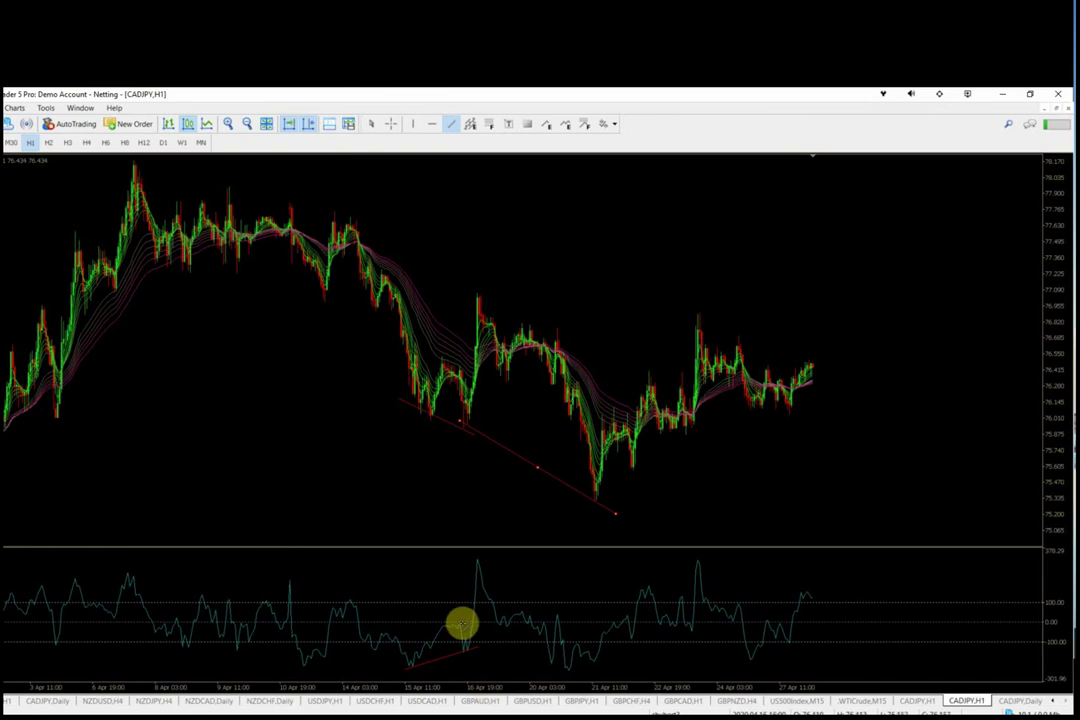
drag(463, 645, 619, 667)
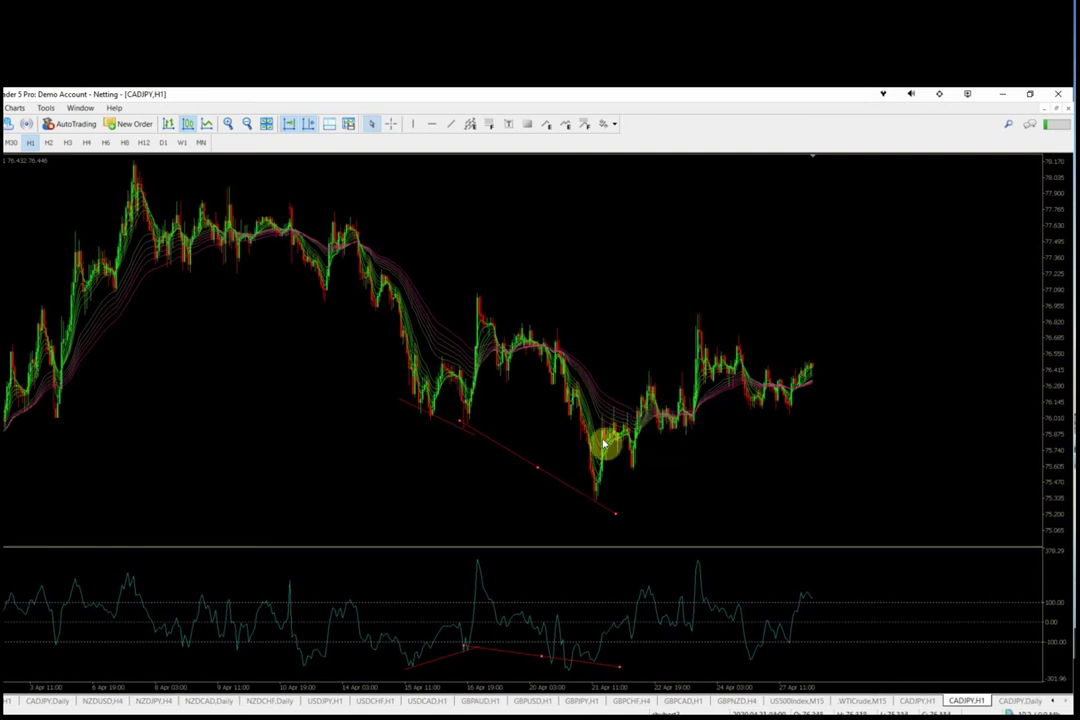
- Measure the price rebound after the 21 April low with the crosshair
click(390, 128)
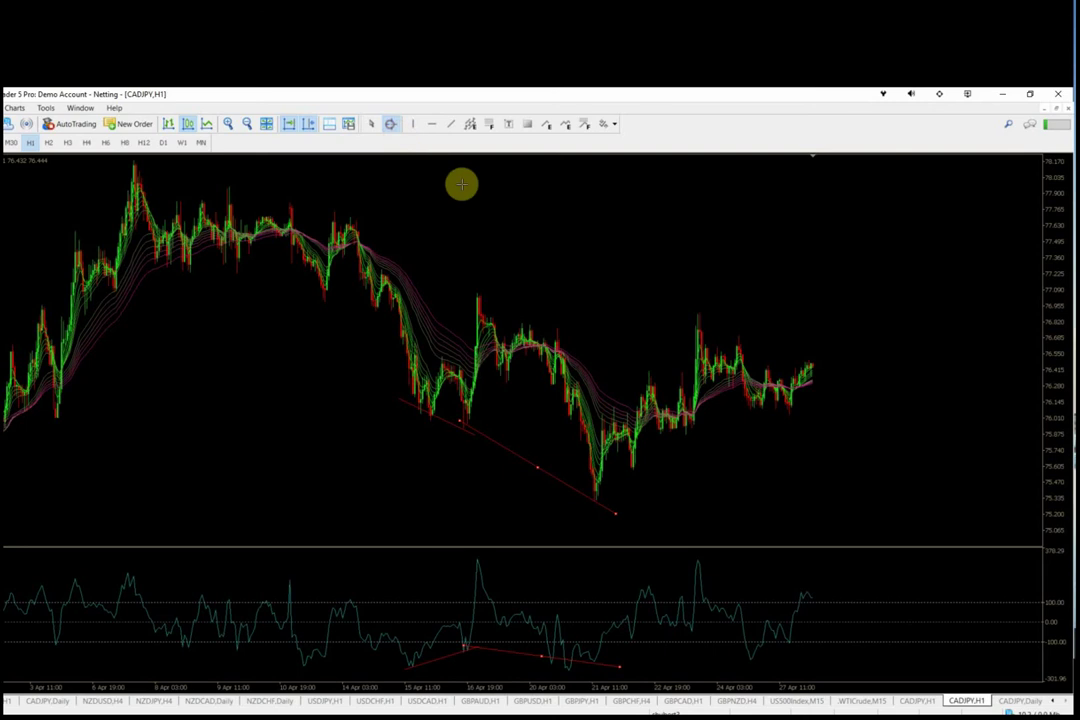
mouse_move(638, 508)
mouse_down()
mouse_move(648, 400)
mouse_move(645, 410)
mouse_up()
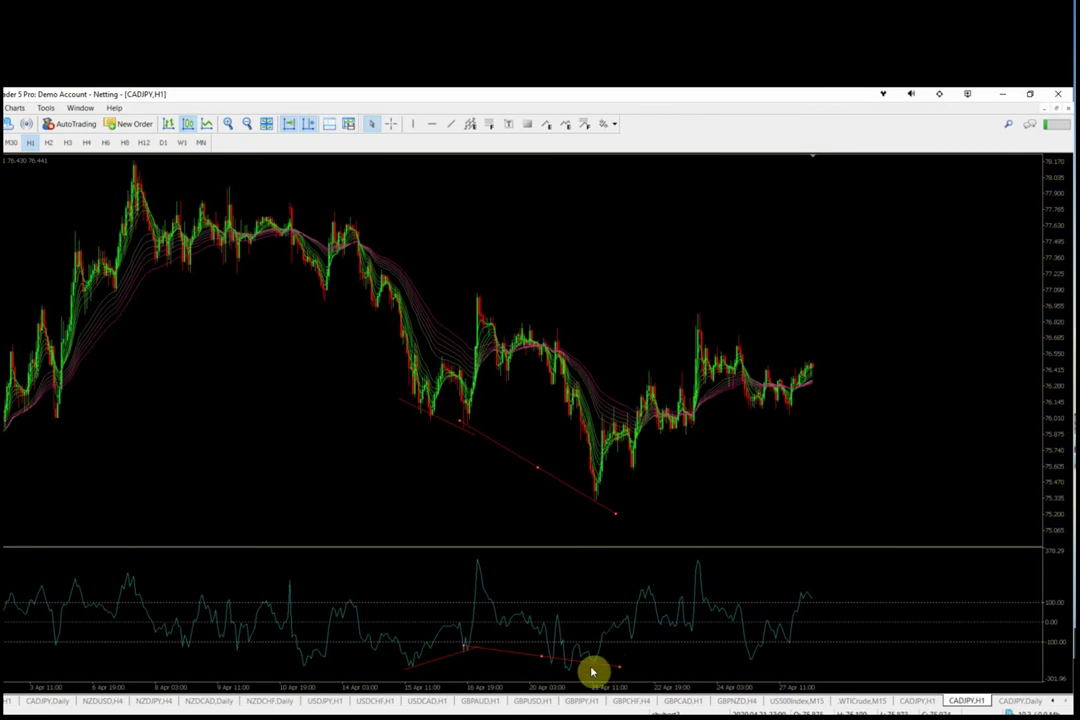
- Delete both trendlines drawn under the April price lows
right_click(538, 470)
click(576, 517)
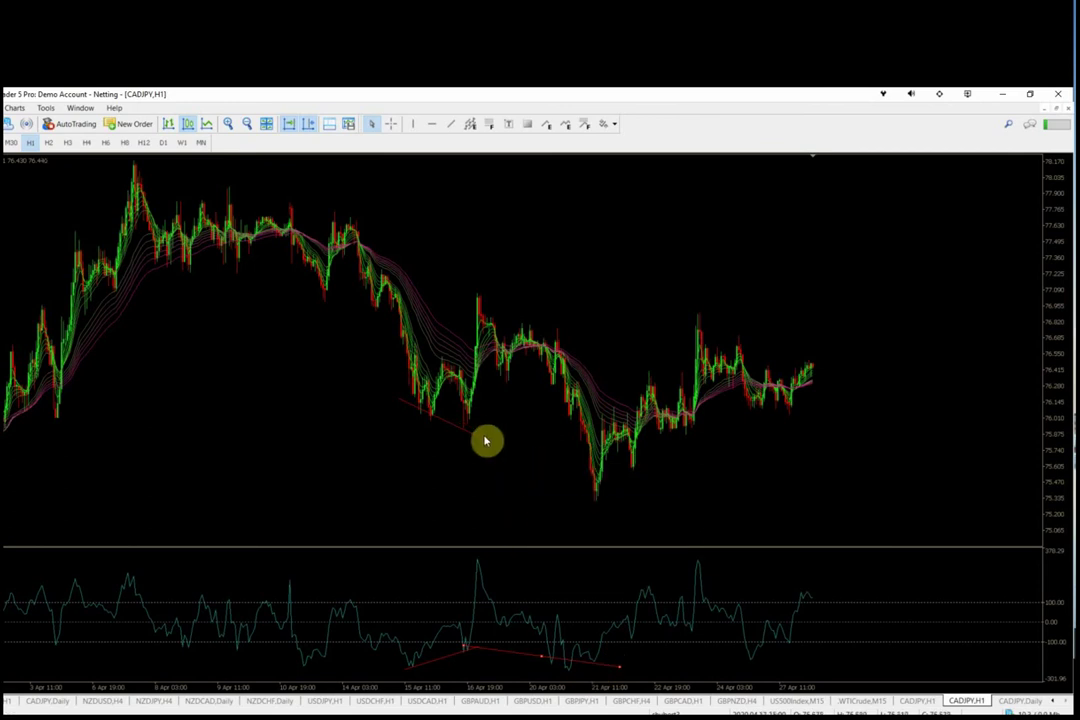
right_click(473, 437)
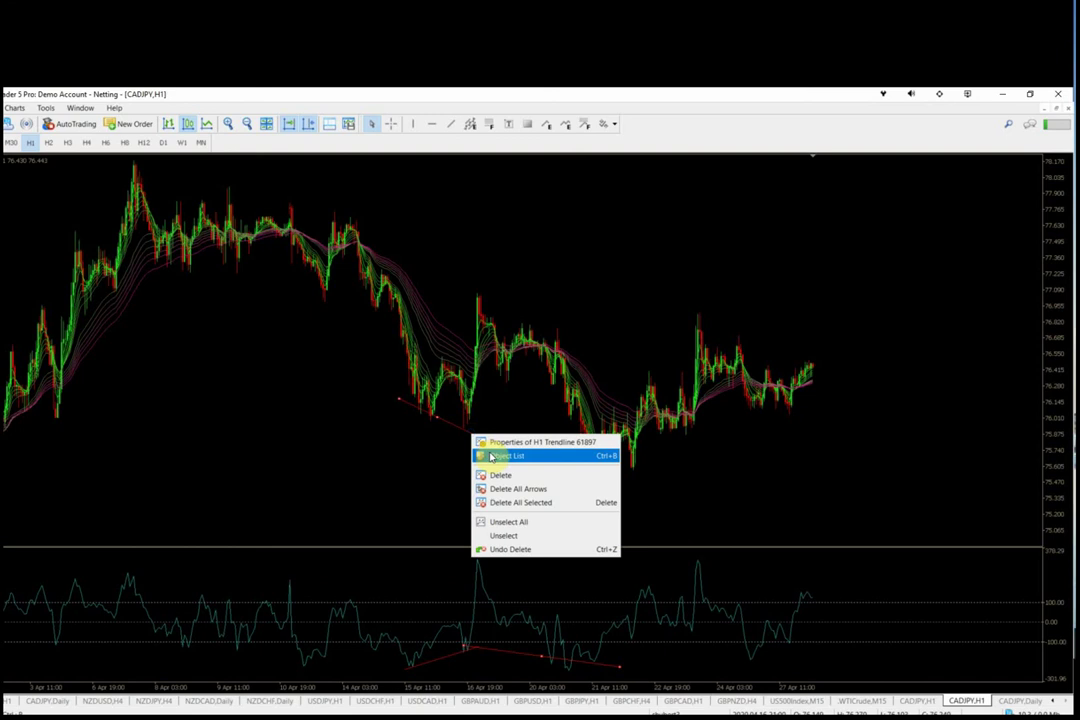
click(504, 474)
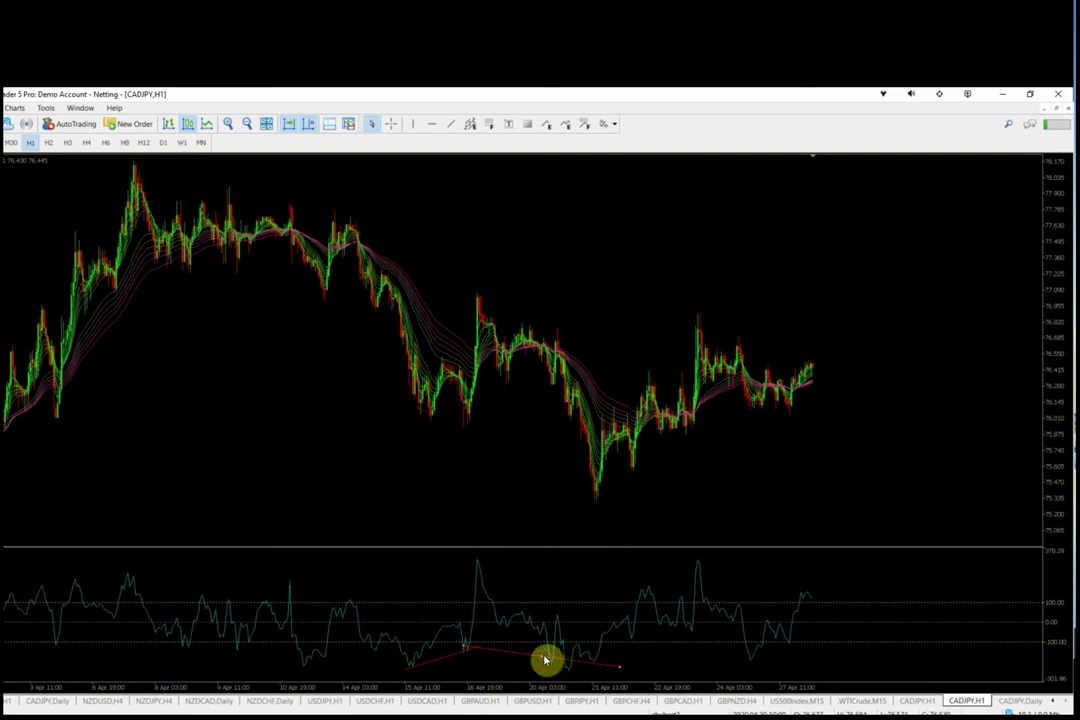
- Delete the two remaining trendlines from the Commodity Channel Index pane
right_click(547, 660)
click(562, 571)
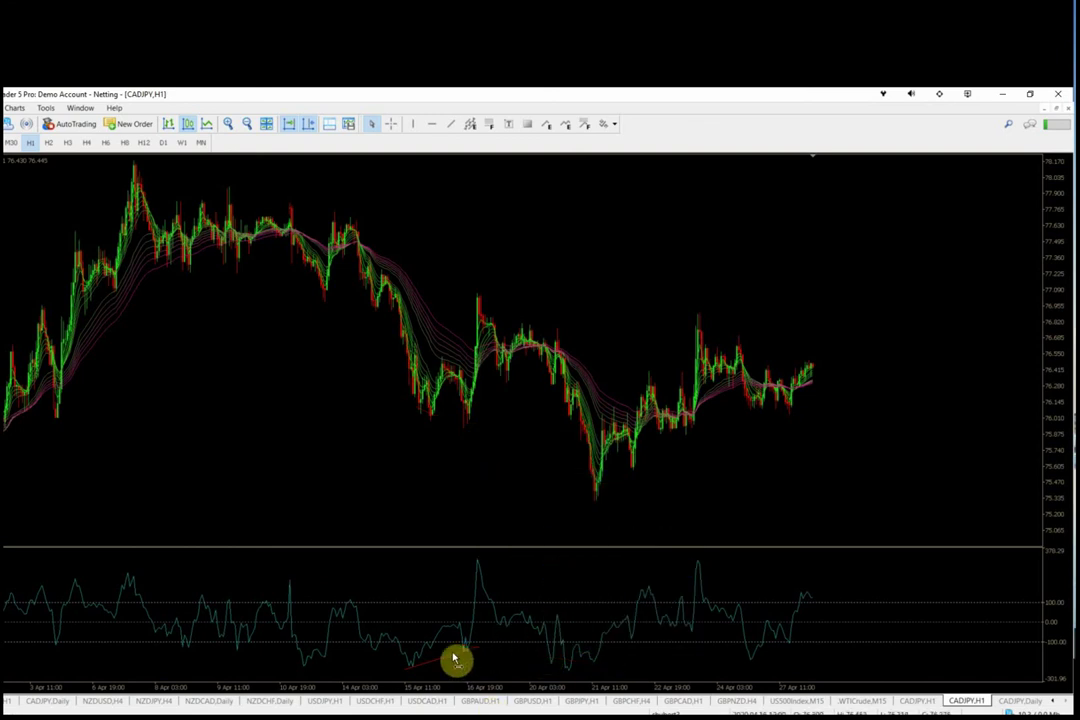
right_click(453, 657)
click(472, 570)
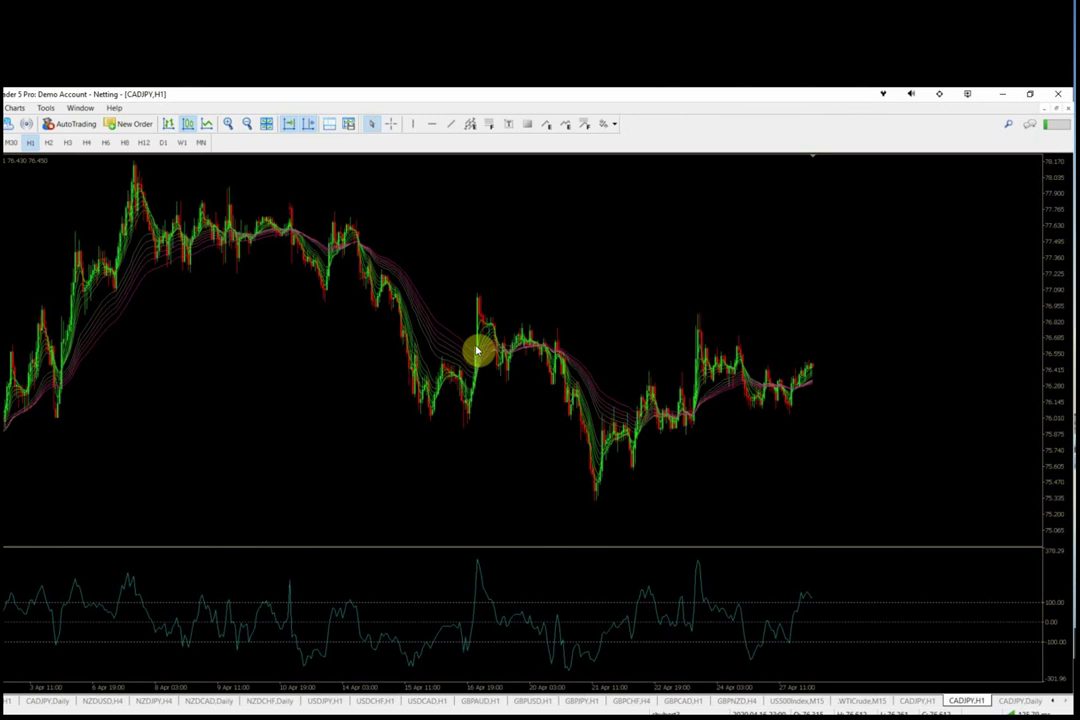
- Switch to the daily CADJPY chart with the Alligator lines and change its timeframe to H1
mouse_move(462, 372)
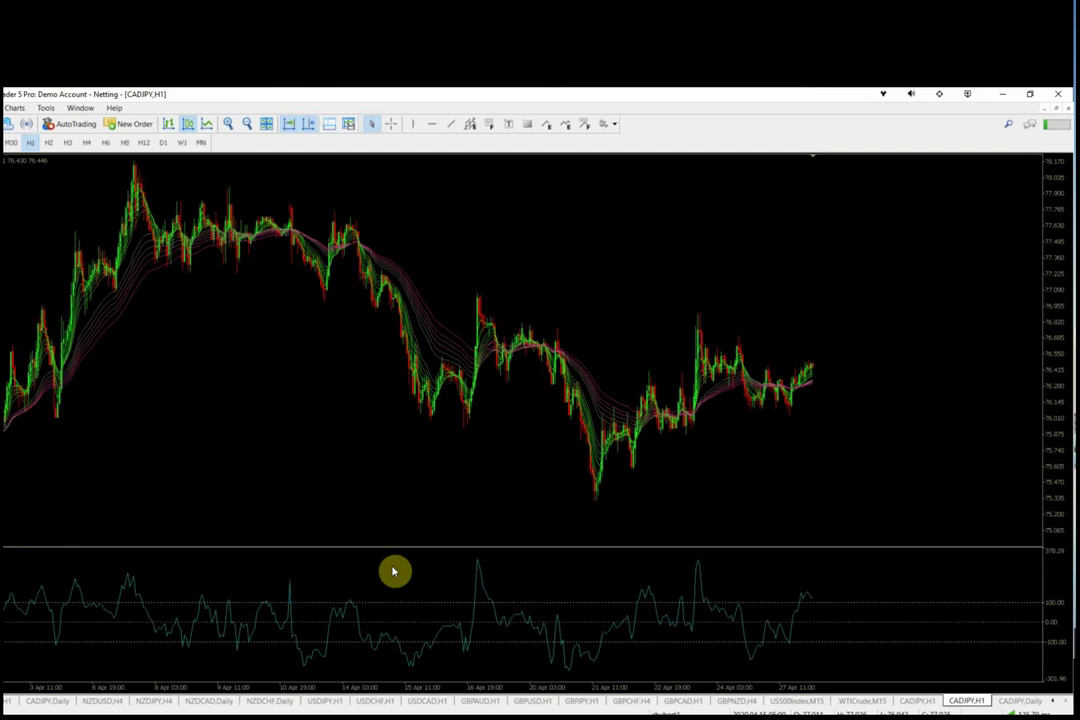
click(963, 700)
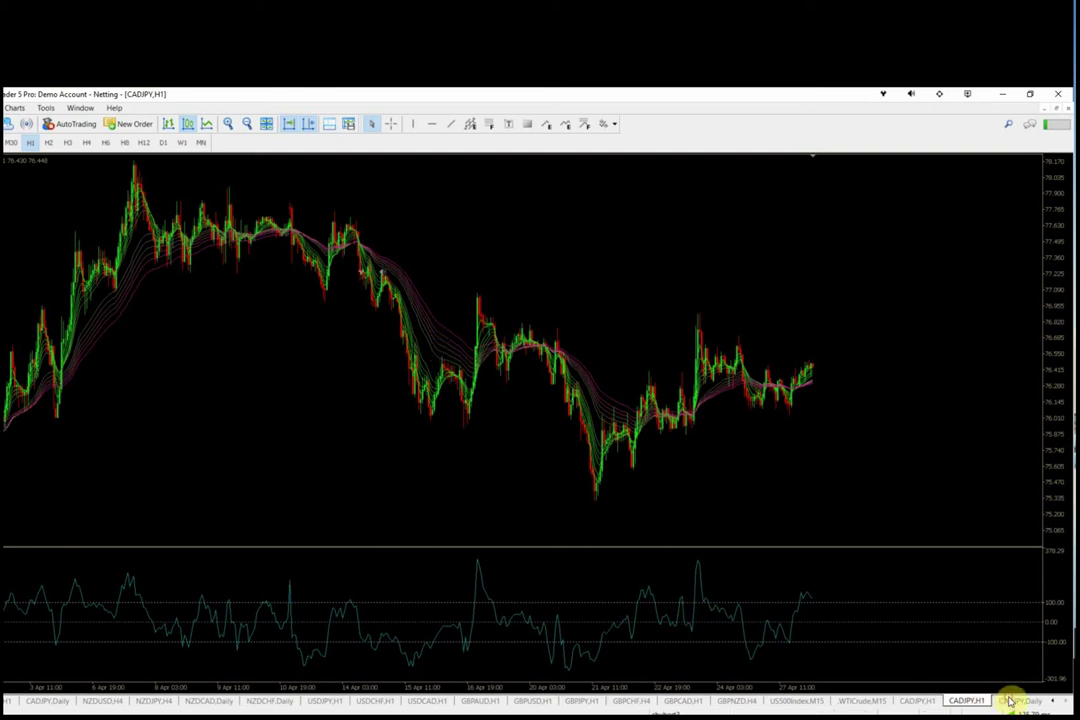
click(1010, 701)
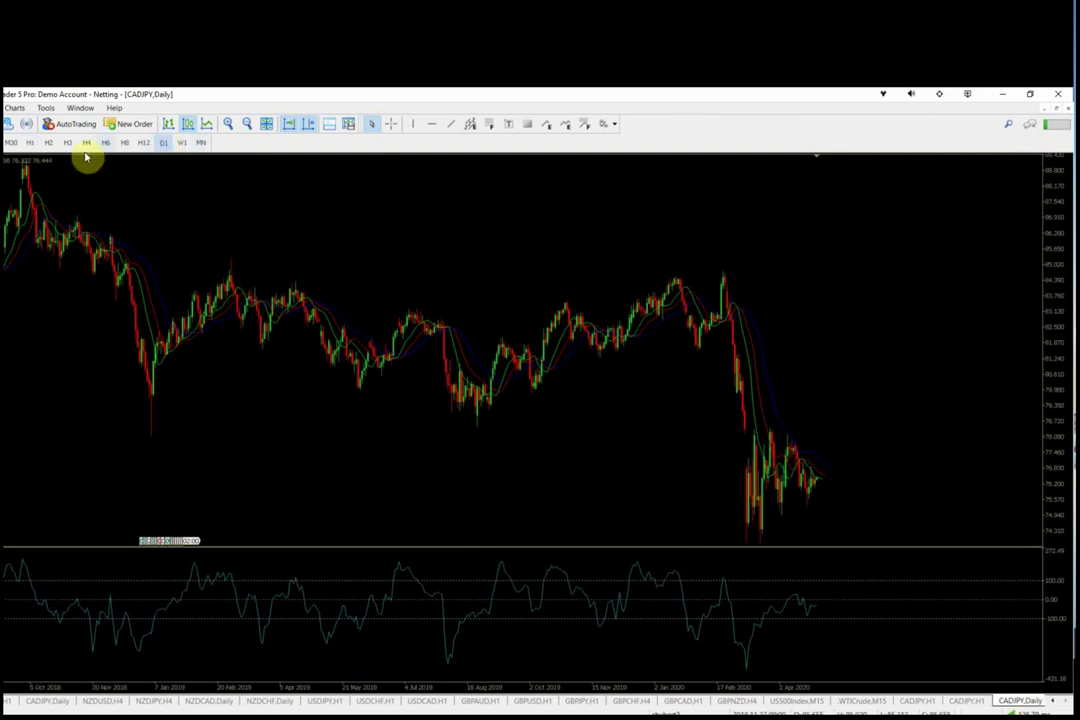
click(30, 143)
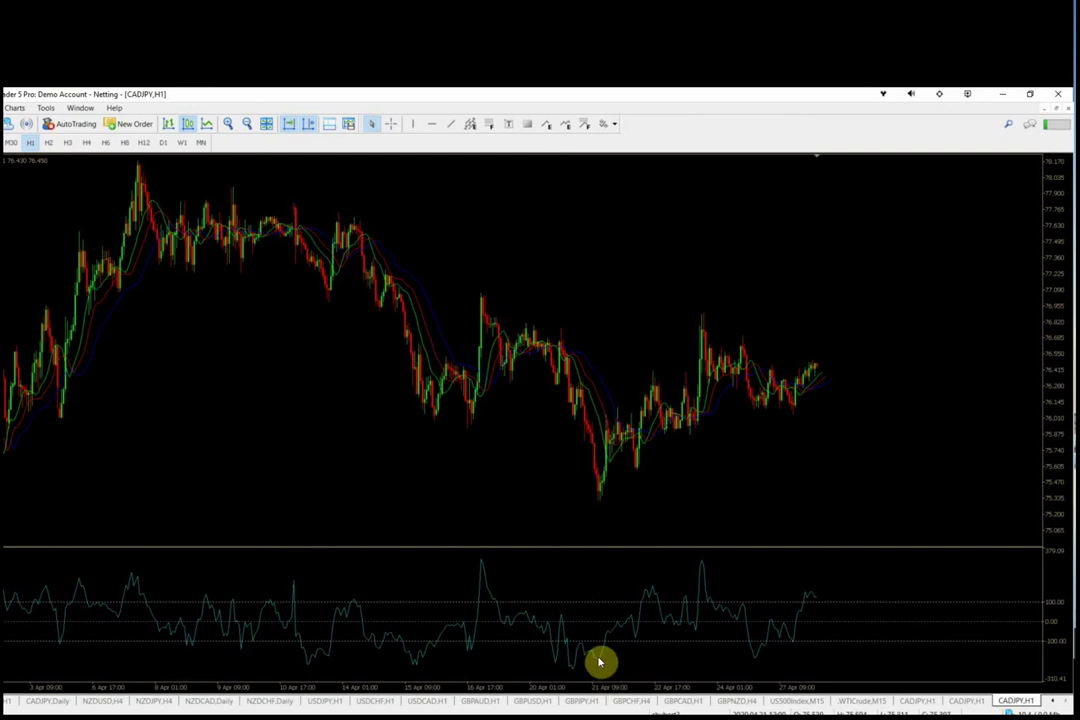
- Measure the price drop from the start of 21 April to that day's low with the crosshair
drag(622, 501, 692, 455)
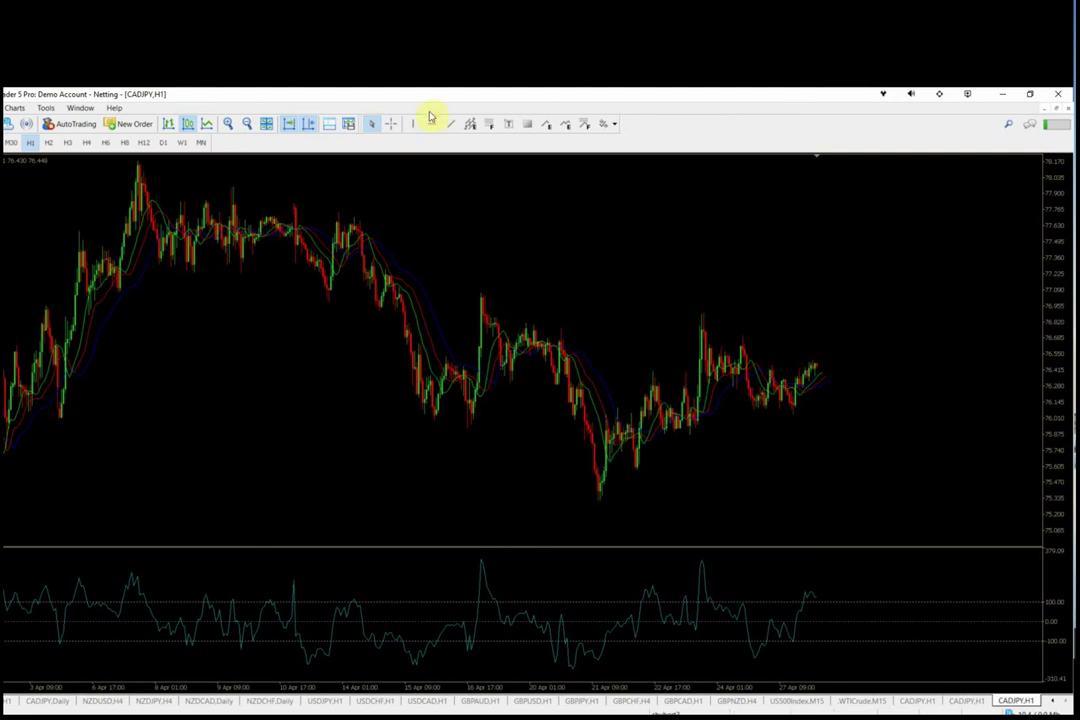
click(395, 125)
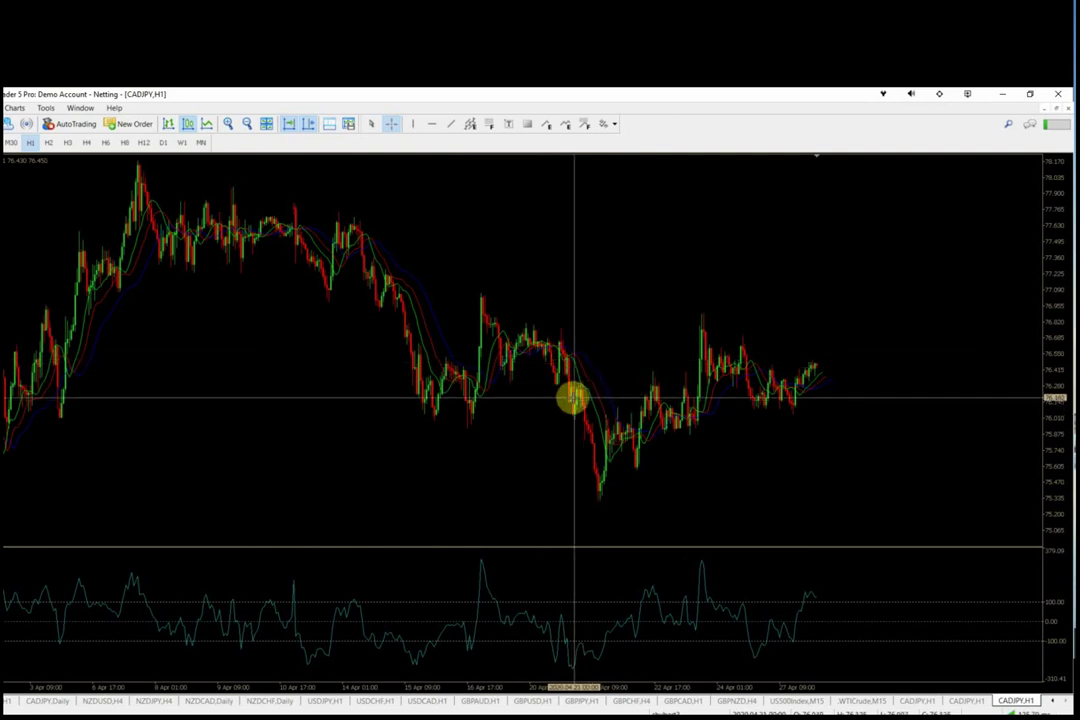
mouse_move(570, 402)
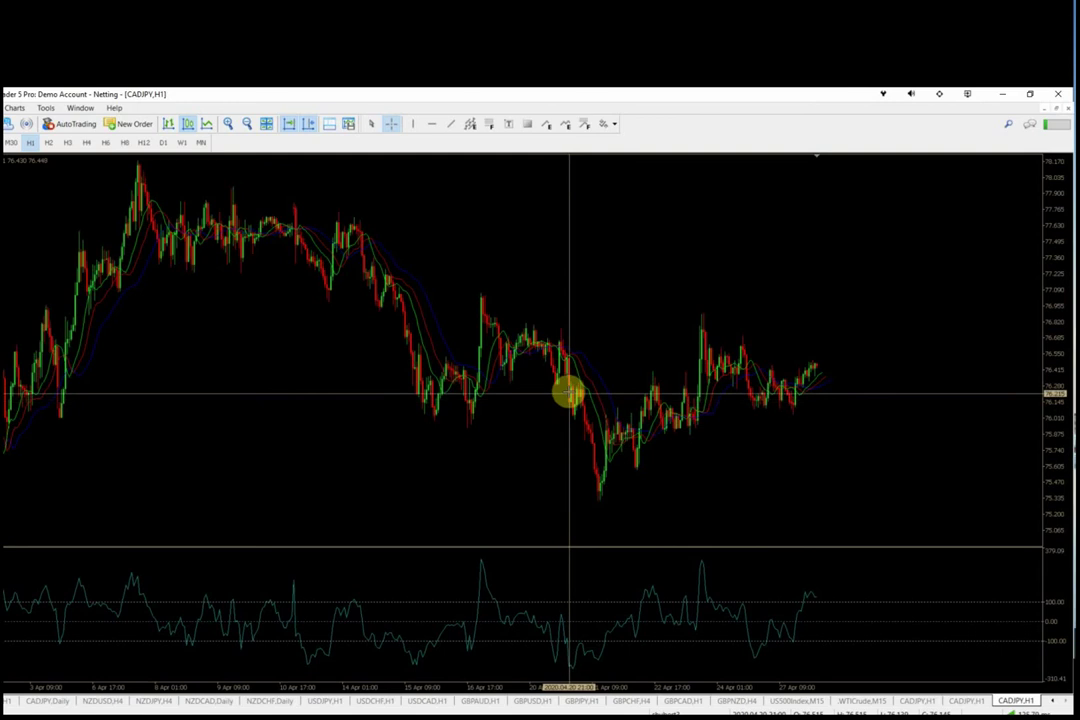
drag(573, 385, 645, 414)
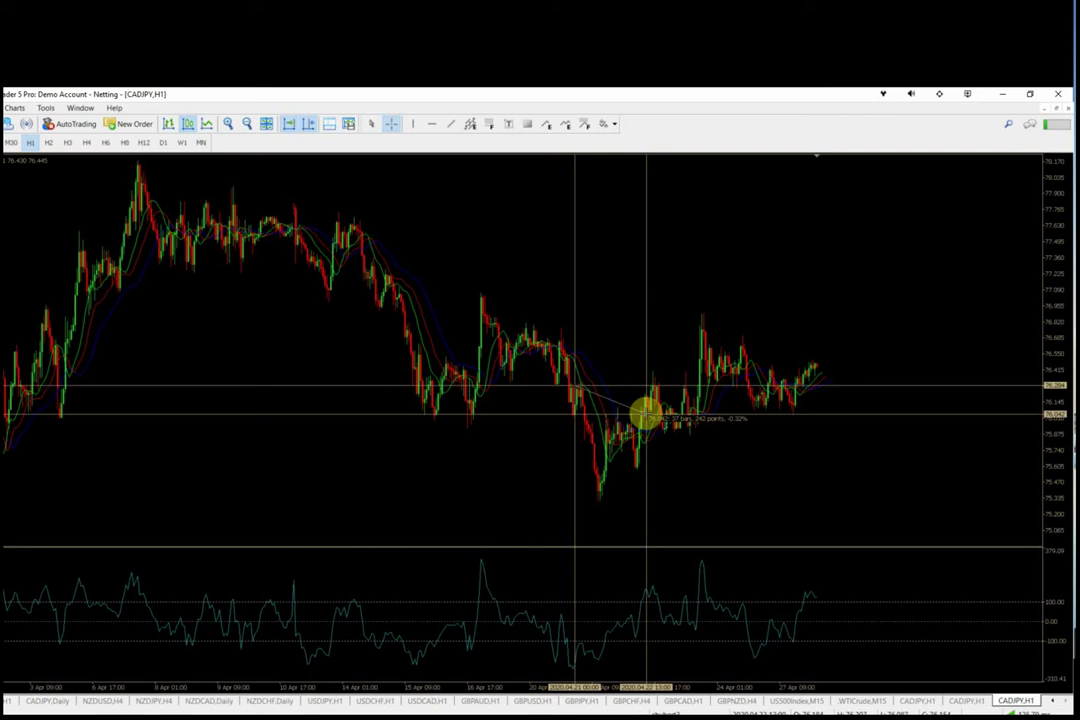
drag(645, 414, 608, 493)
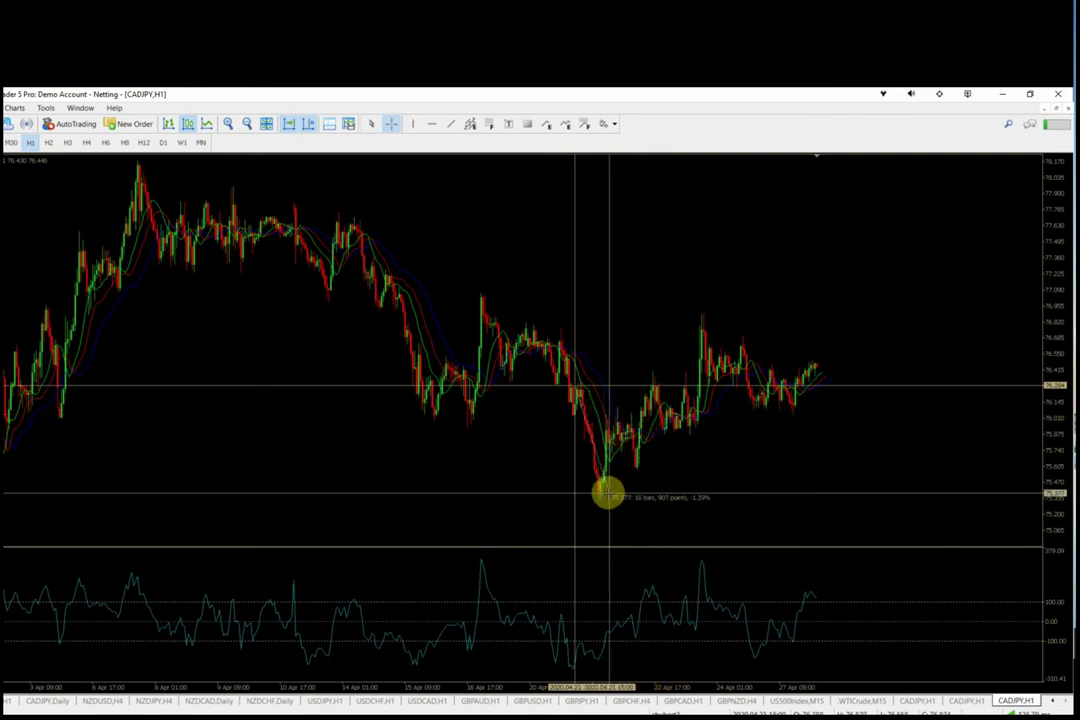
drag(608, 493, 612, 490)
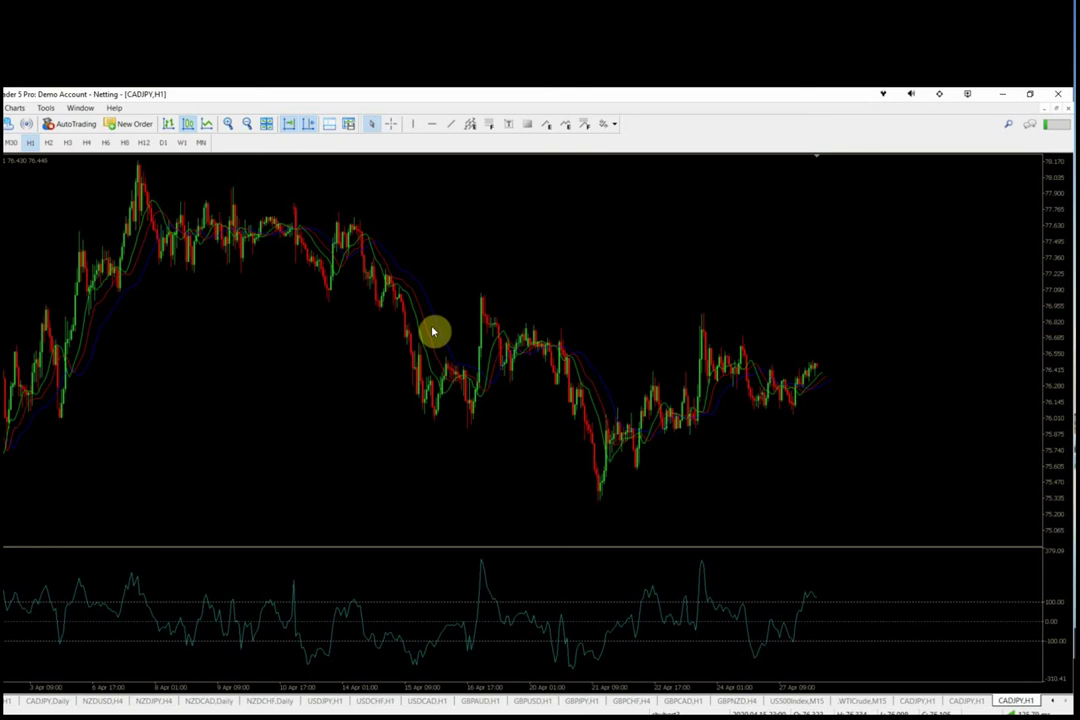
- Mark the 14 to 16 April decline with a five-point Elliott wave labelled (i) to (v), alternating between highs and lows
mouse_move(436, 320)
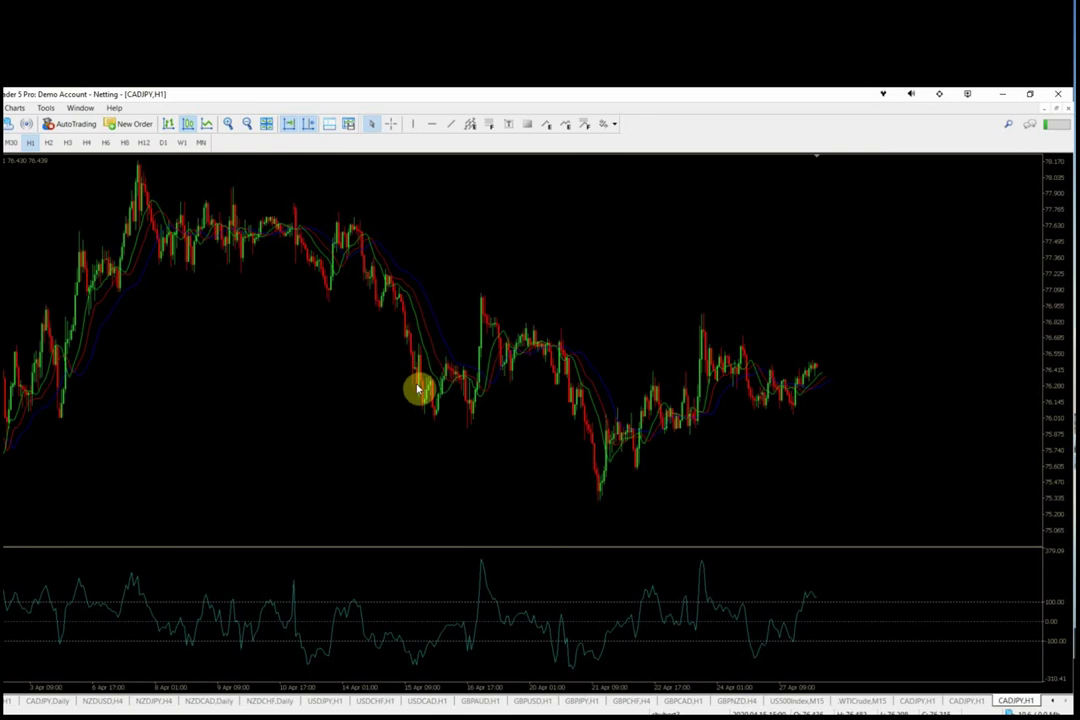
click(569, 126)
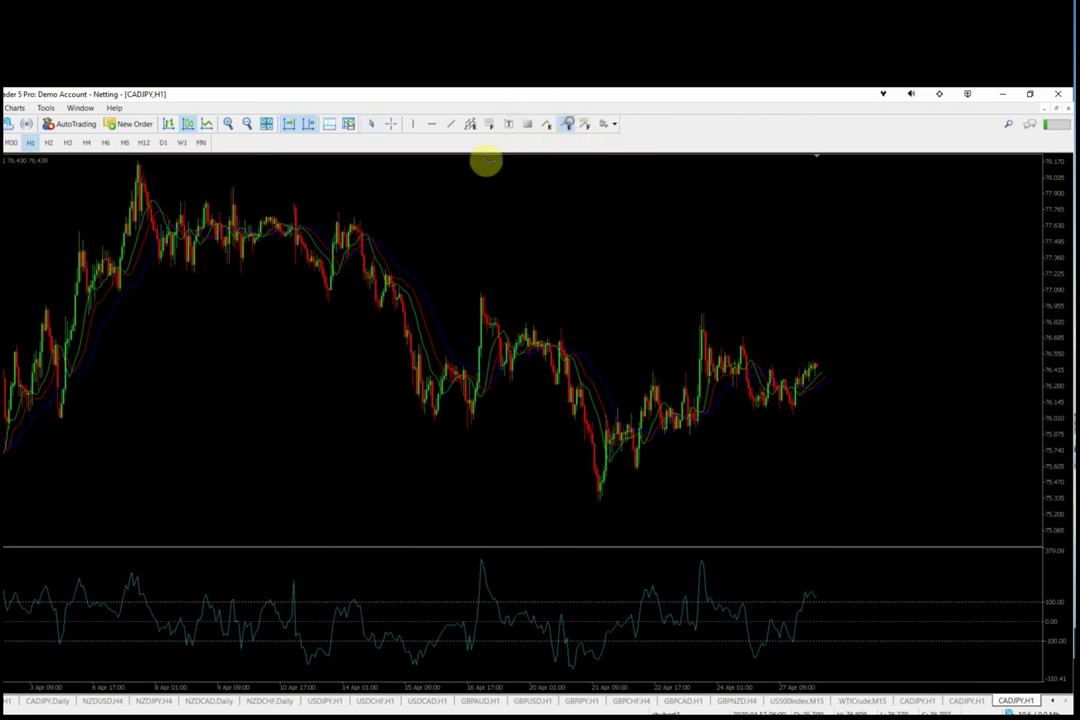
click(361, 319)
click(400, 260)
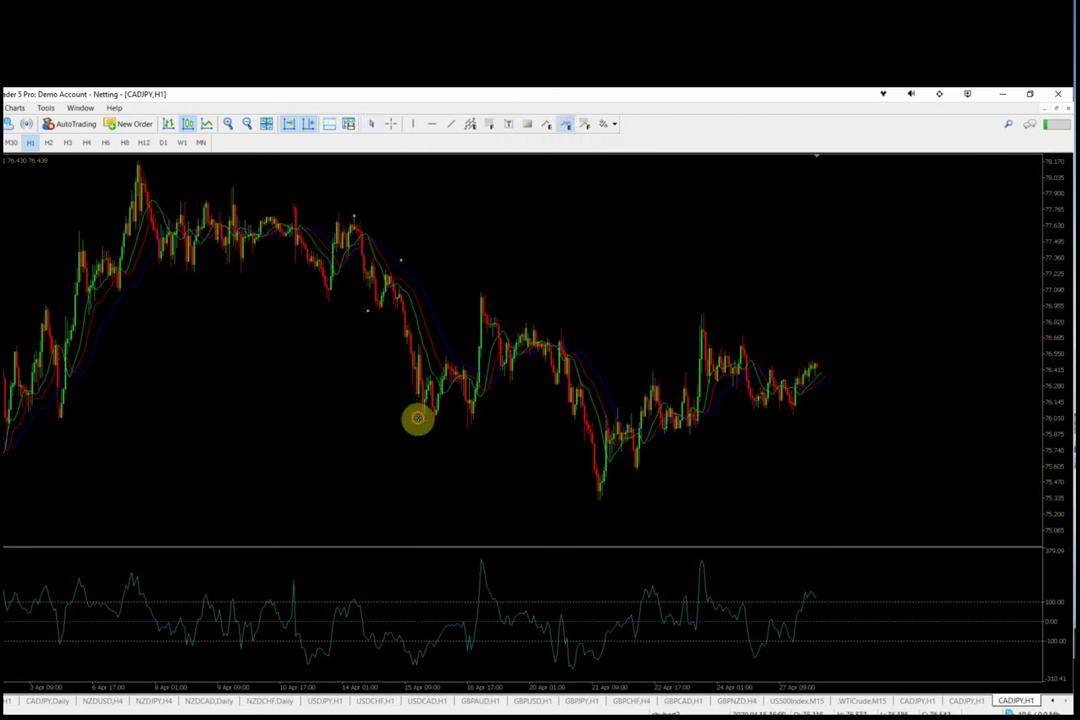
click(417, 418)
click(449, 366)
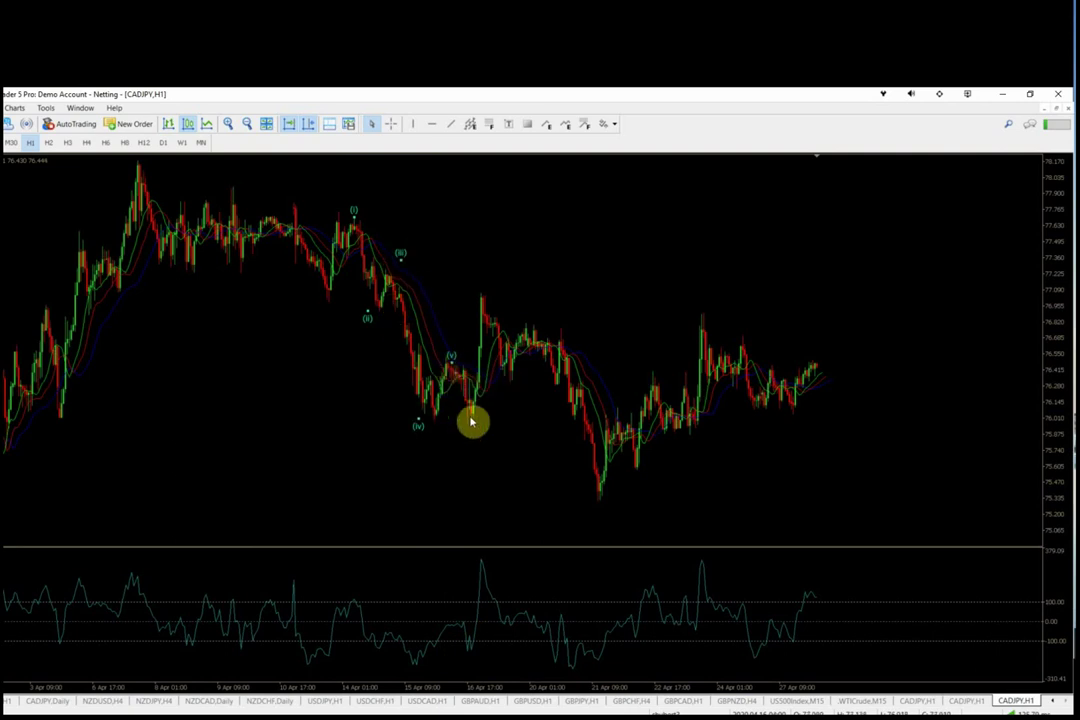
- Delete the Elliott wave marking from the April decline
right_click(401, 263)
click(428, 302)
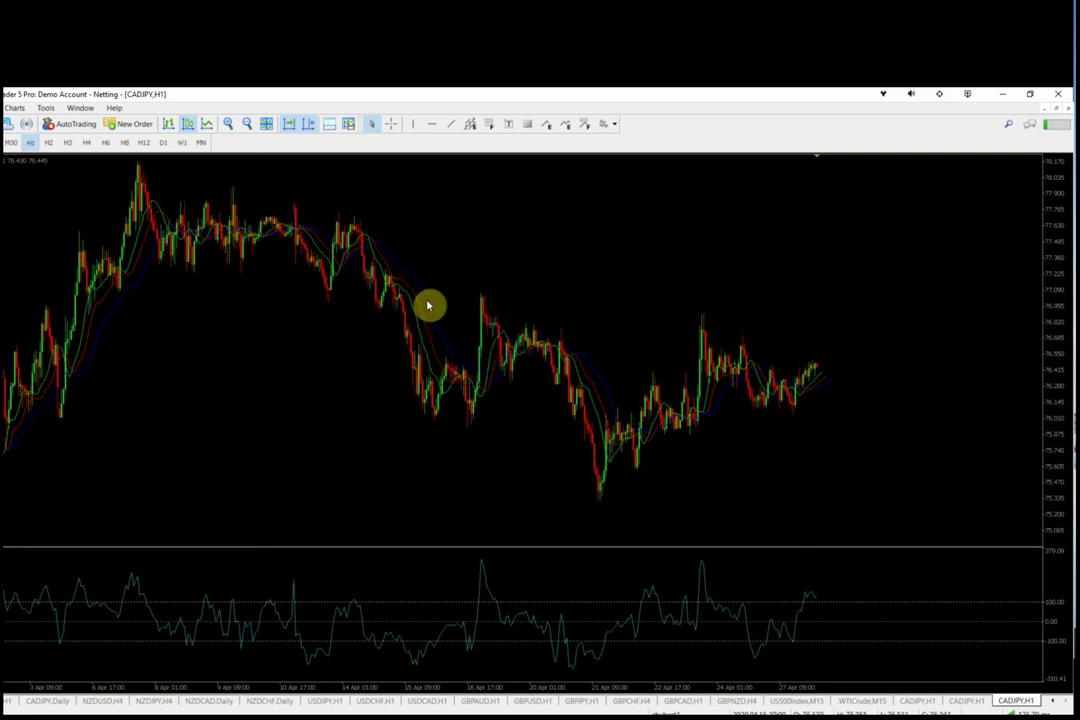